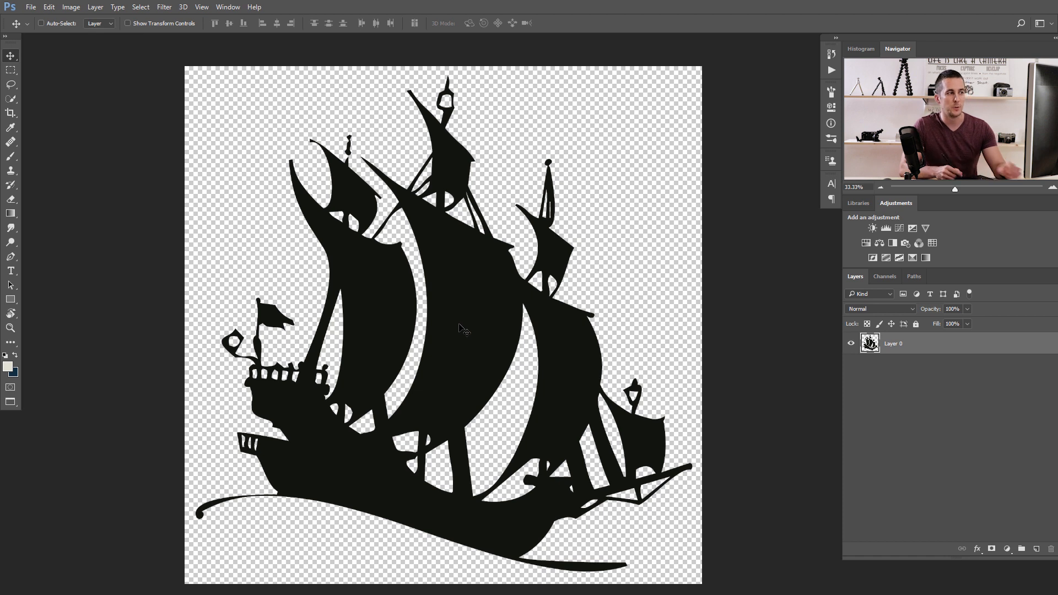
Step: Bring the ship silhouette into the cloud image, position it on the canvas and flip it horizontally
drag(442, 323, 441, 313)
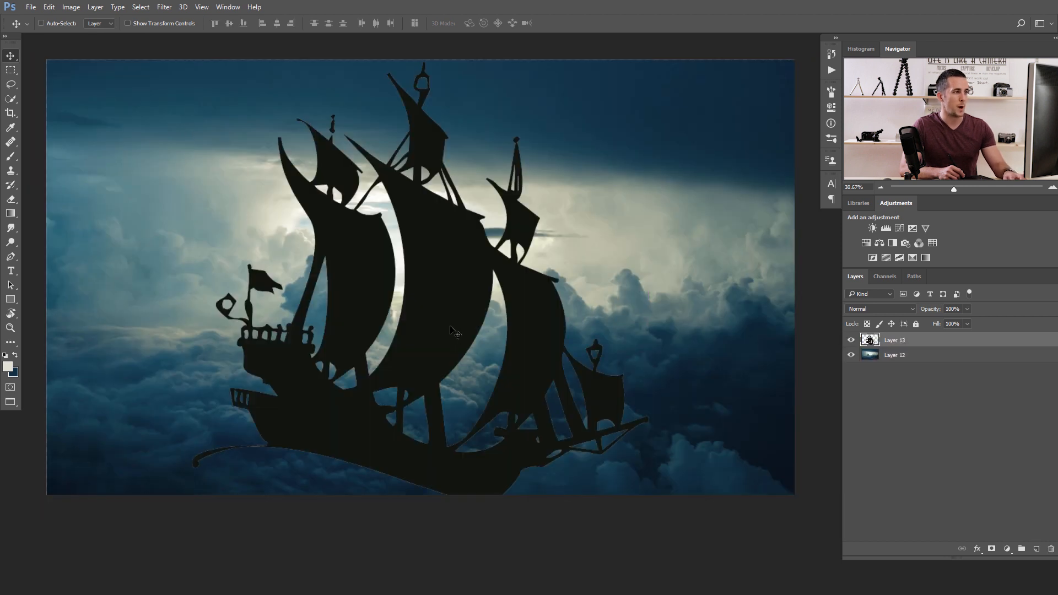
drag(451, 332, 468, 329)
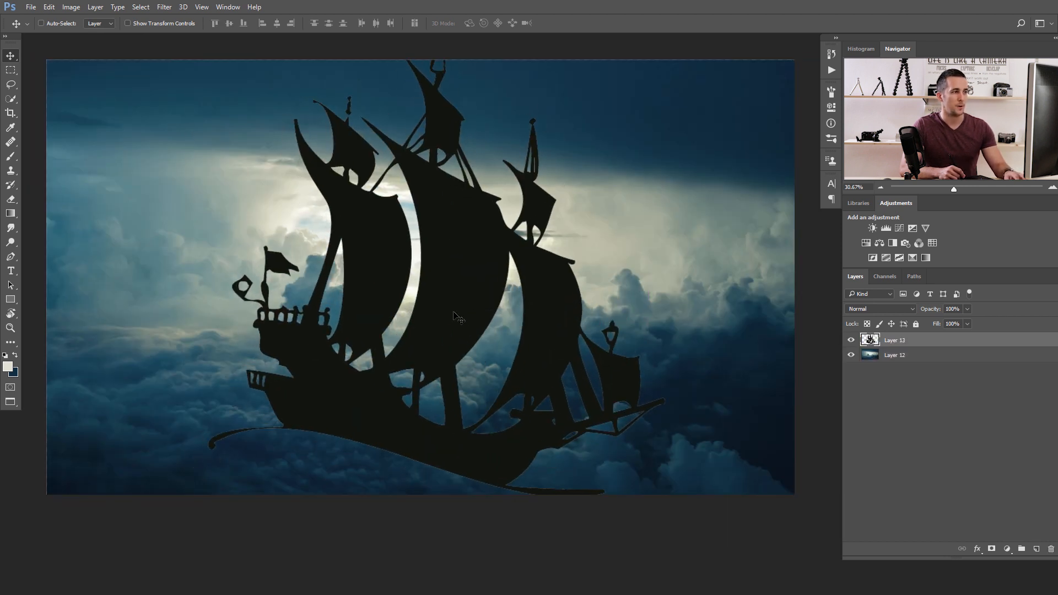
key(ctrl+t)
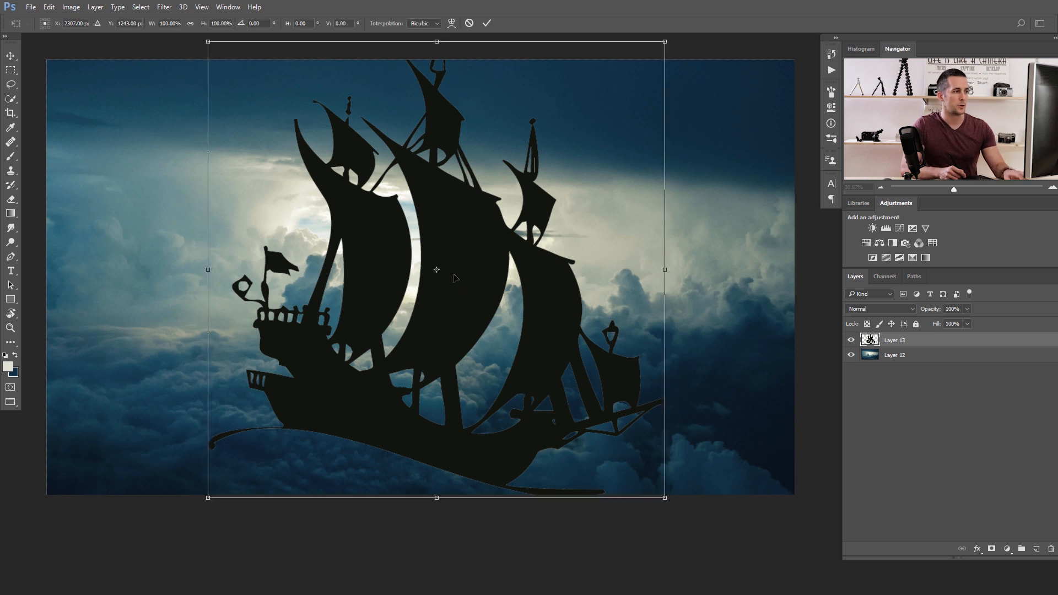
right_click(463, 272)
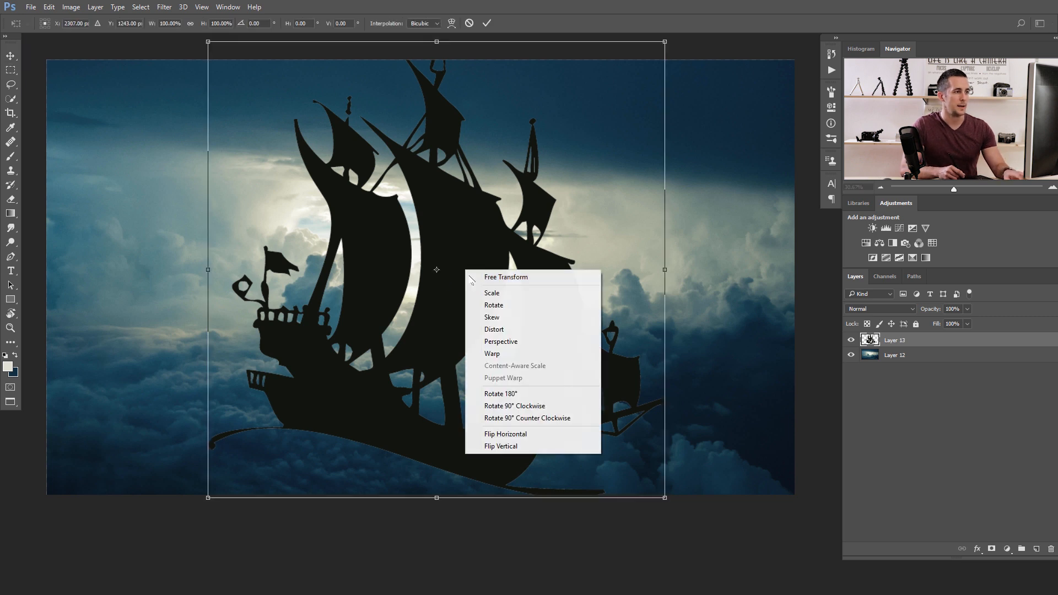
click(506, 435)
Step: Scale the ship to about 37%, rotate it about 17 degrees and place it beside the bright opening in the clouds
drag(665, 42, 538, 189)
drag(497, 293, 664, 264)
drag(598, 256, 682, 260)
drag(693, 172, 691, 172)
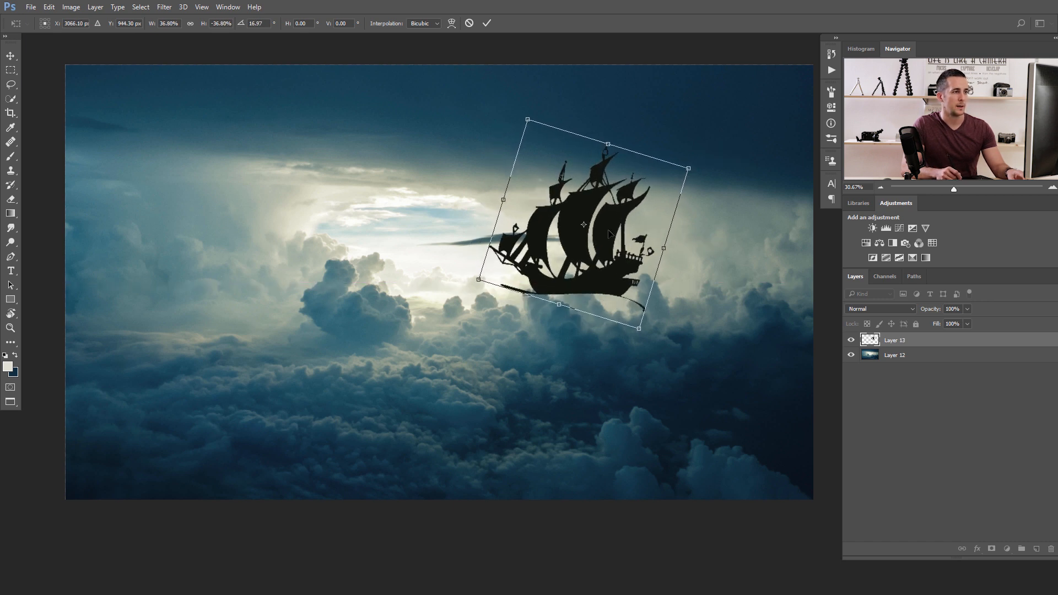
drag(609, 232, 611, 228)
key(Return)
mouse_move(568, 277)
mouse_down()
mouse_move(540, 279)
mouse_move(556, 278)
mouse_up()
Step: Rename the ship layer to "Selection"
double_click(895, 341)
drag(907, 342, 872, 340)
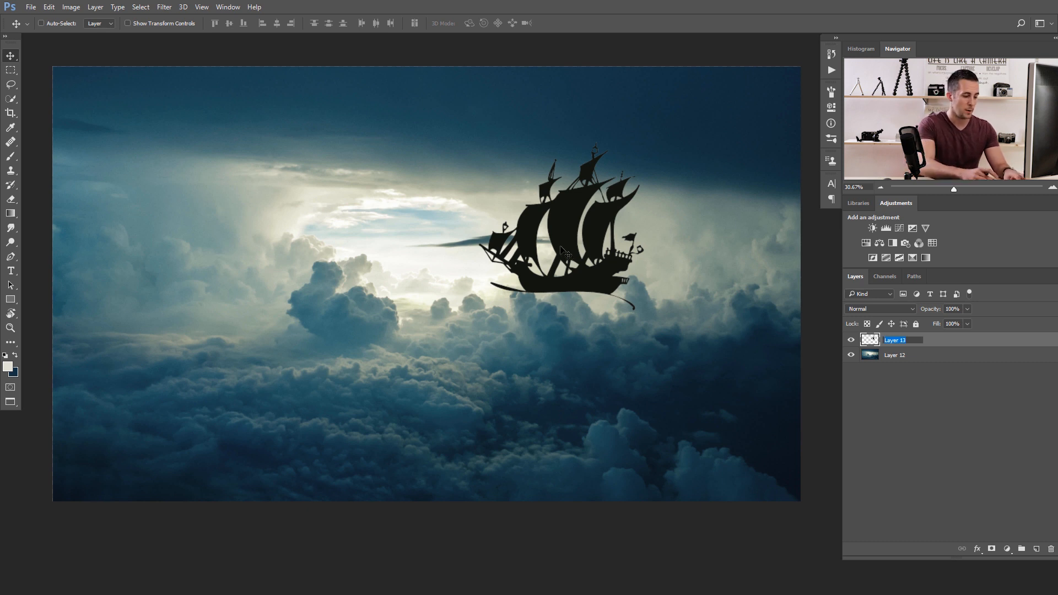
text(Selection)
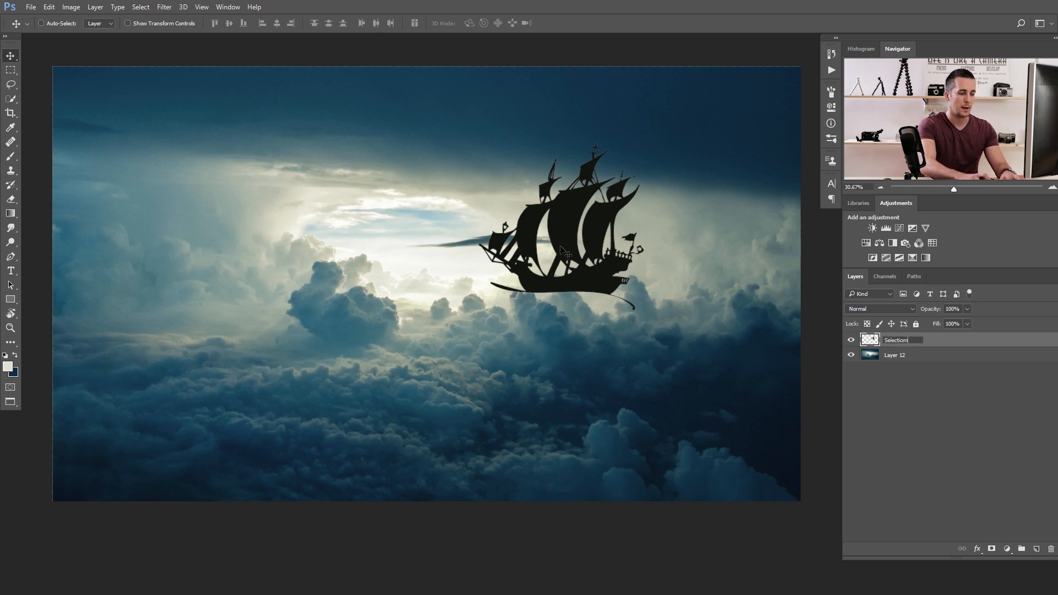
key(Return)
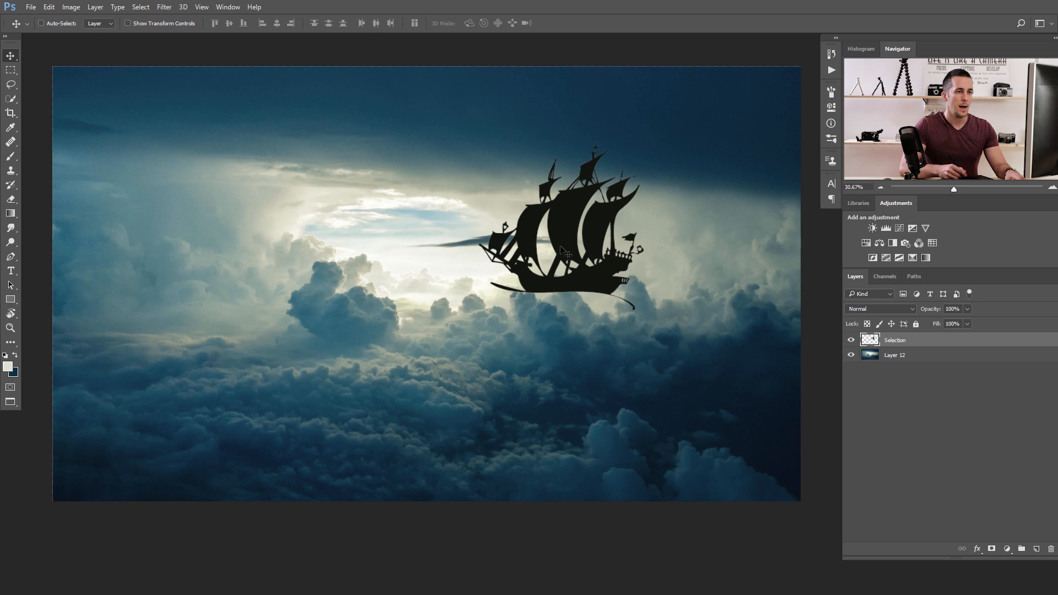
Step: Erase the curved wave line beneath the ship's hull with the Eraser tool
scroll(509, 288, up, 5)
key(e)
drag(350, 249, 418, 280)
mouse_move(396, 257)
mouse_down()
mouse_move(439, 291)
mouse_move(446, 281)
mouse_move(339, 224)
mouse_move(278, 218)
mouse_up()
mouse_move(543, 264)
mouse_down()
mouse_move(534, 230)
mouse_move(474, 222)
mouse_move(430, 253)
mouse_move(451, 245)
mouse_move(443, 290)
mouse_move(444, 269)
mouse_move(481, 270)
mouse_up()
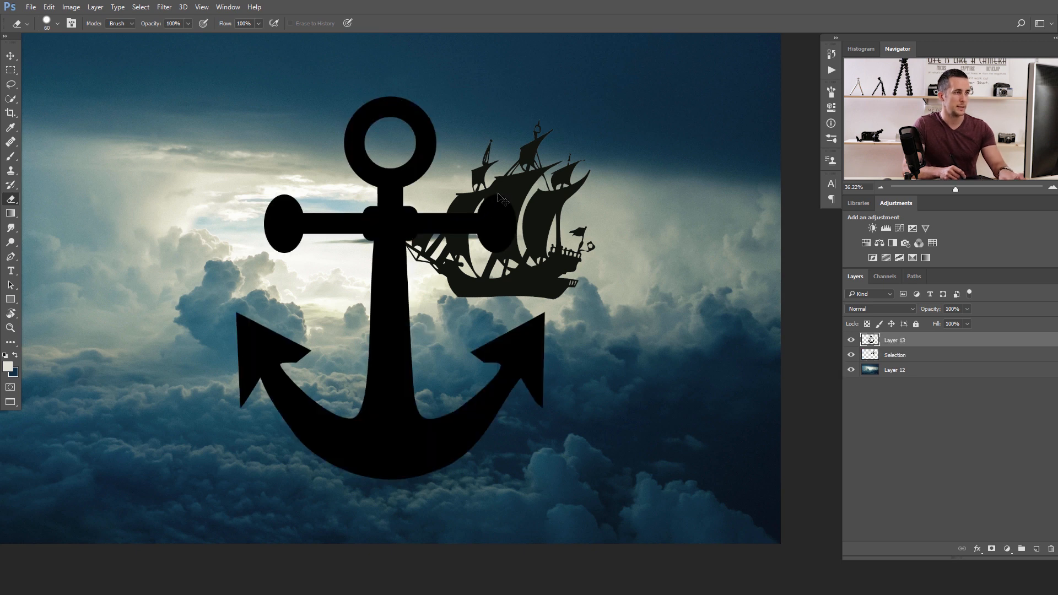
Step: Shrink the anchor silhouette to a tiny size, rotate it about 21 degrees and place it in the clouds below the ship's bow
key(ctrl+t)
drag(548, 94, 339, 423)
key(Return)
key(v)
key(ctrl)
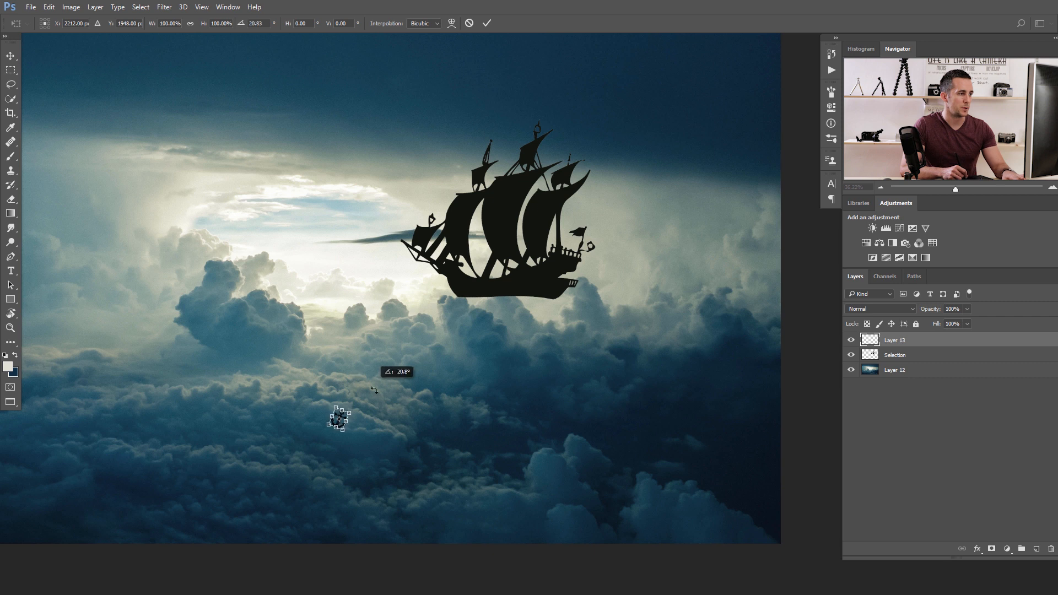
drag(358, 417, 373, 413)
drag(409, 383, 374, 390)
drag(305, 429, 310, 435)
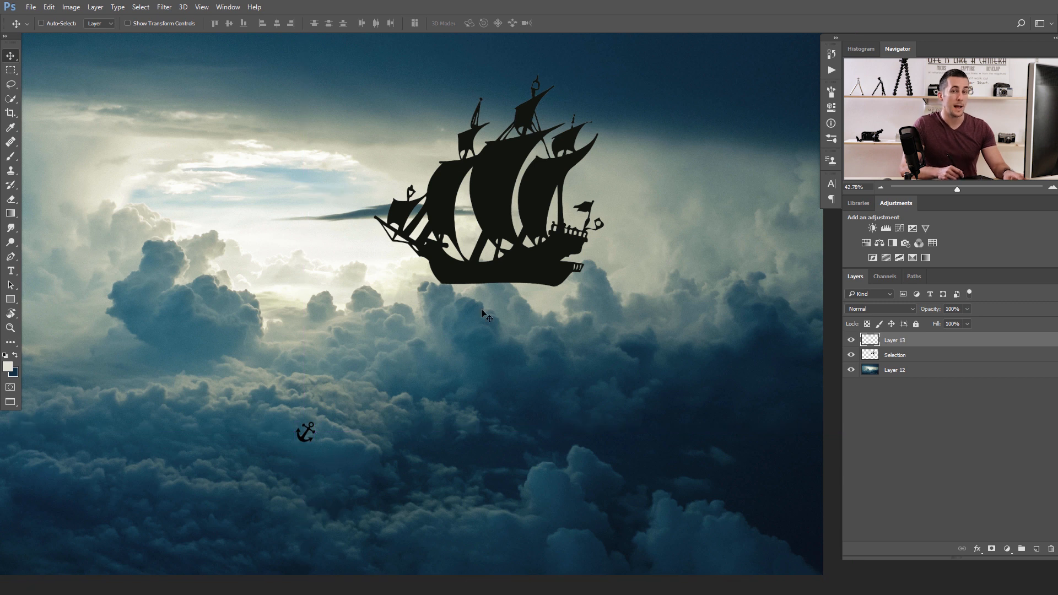
Step: Add a new layer and set up a small round black brush at 100% opacity
click(1037, 549)
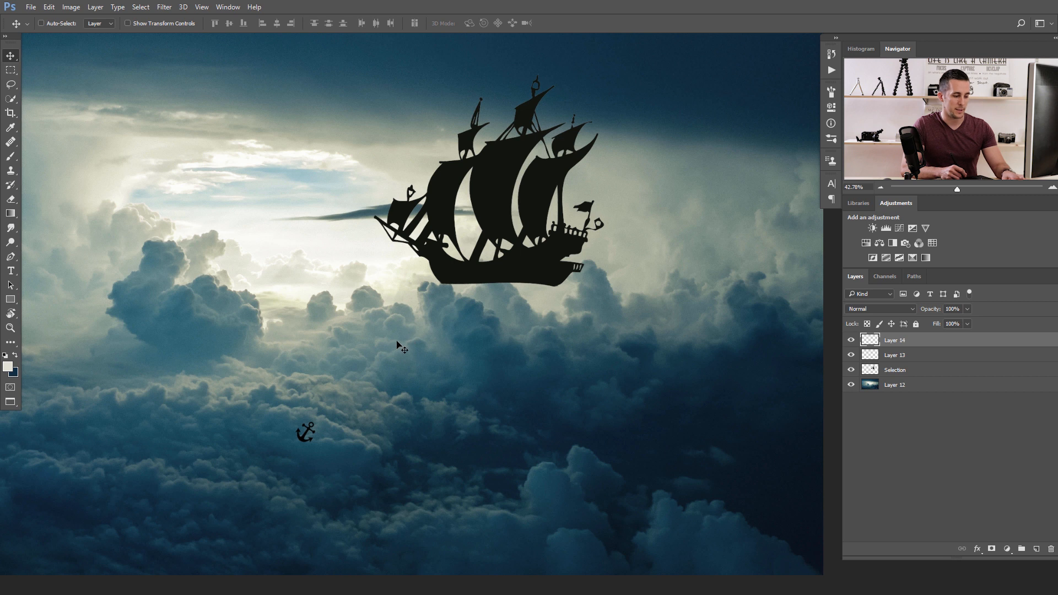
key(b)
key(d)
right_click(333, 323)
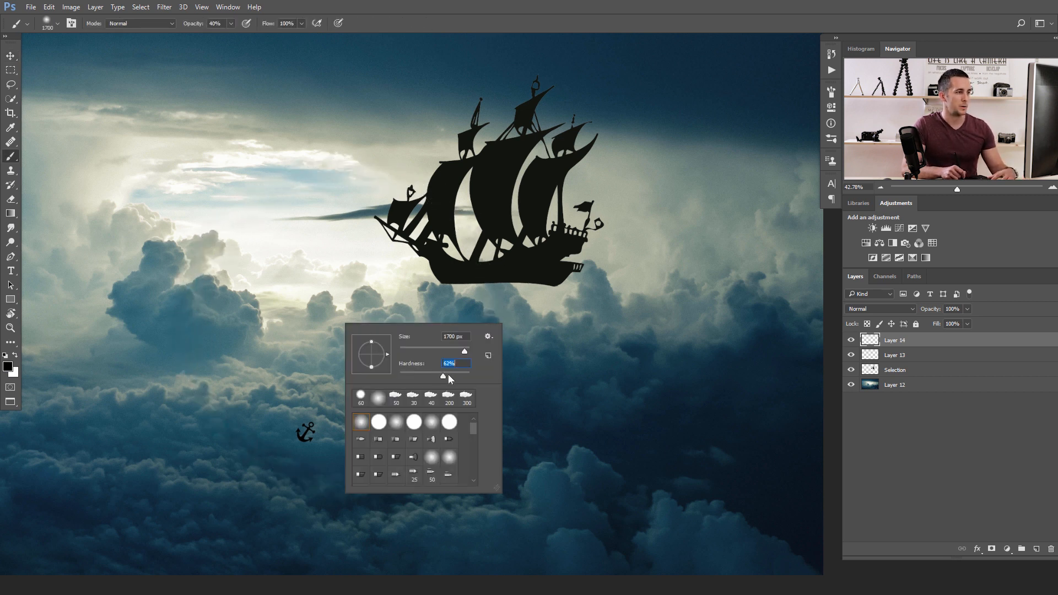
drag(459, 377, 435, 376)
click(406, 349)
drag(309, 407, 362, 359)
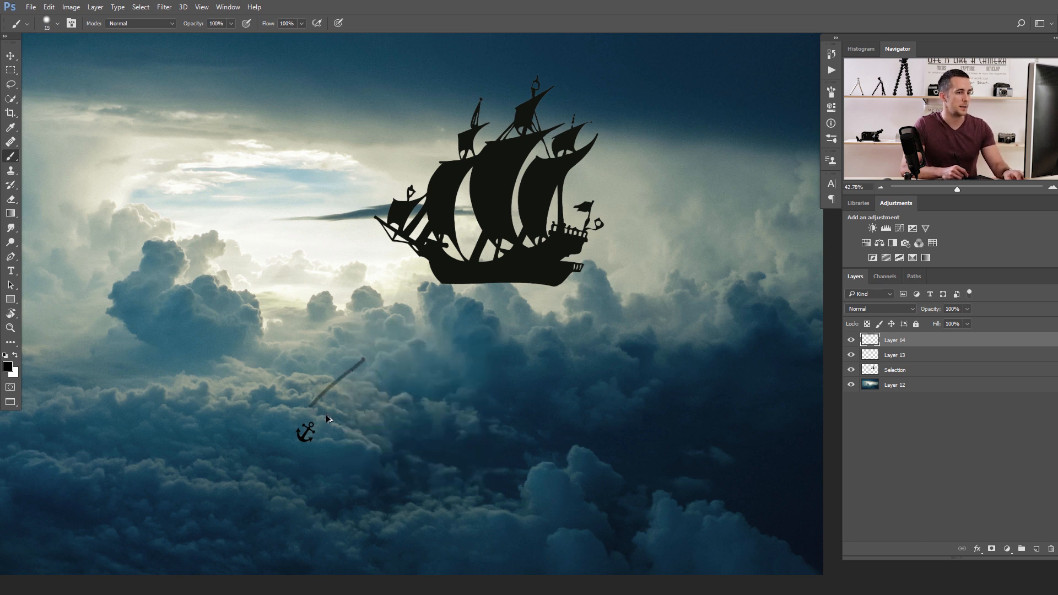
key(ctrl+z)
mouse_move(315, 420)
mouse_down()
mouse_move(362, 358)
mouse_move(375, 359)
mouse_up()
key(ctrl+z)
mouse_move(314, 418)
mouse_down()
mouse_move(365, 338)
mouse_move(364, 382)
mouse_move(310, 423)
mouse_move(410, 425)
mouse_up()
key(ctrl+z)
mouse_move(410, 388)
mouse_down()
mouse_move(274, 404)
mouse_move(359, 331)
mouse_move(468, 184)
mouse_up()
key(ctrl+z)
Step: Paint a thin, curved black rope connecting the ship's hull to the anchor
drag(410, 304, 364, 400)
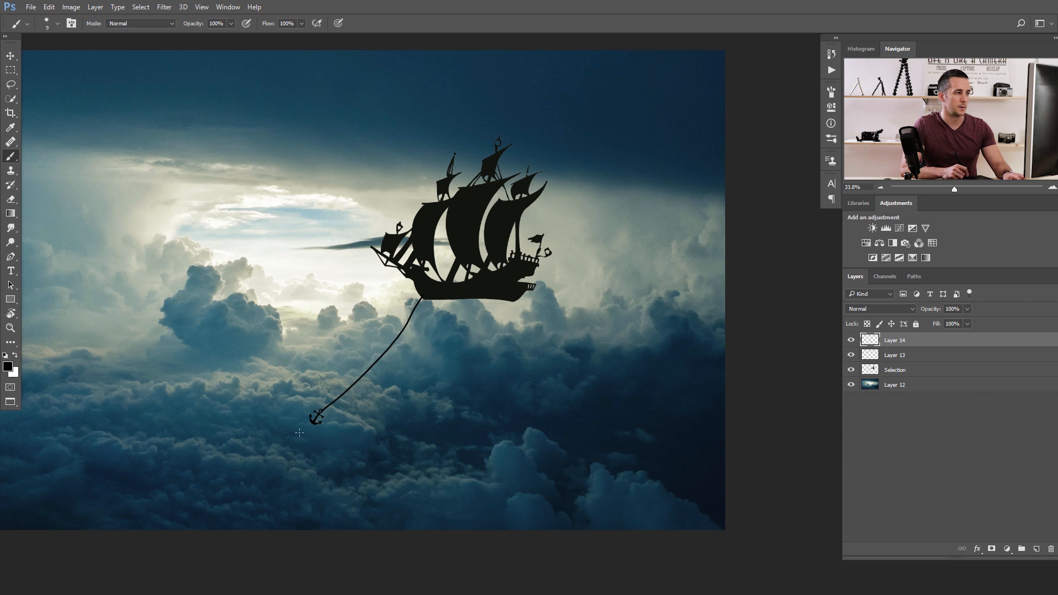
drag(393, 381, 379, 394)
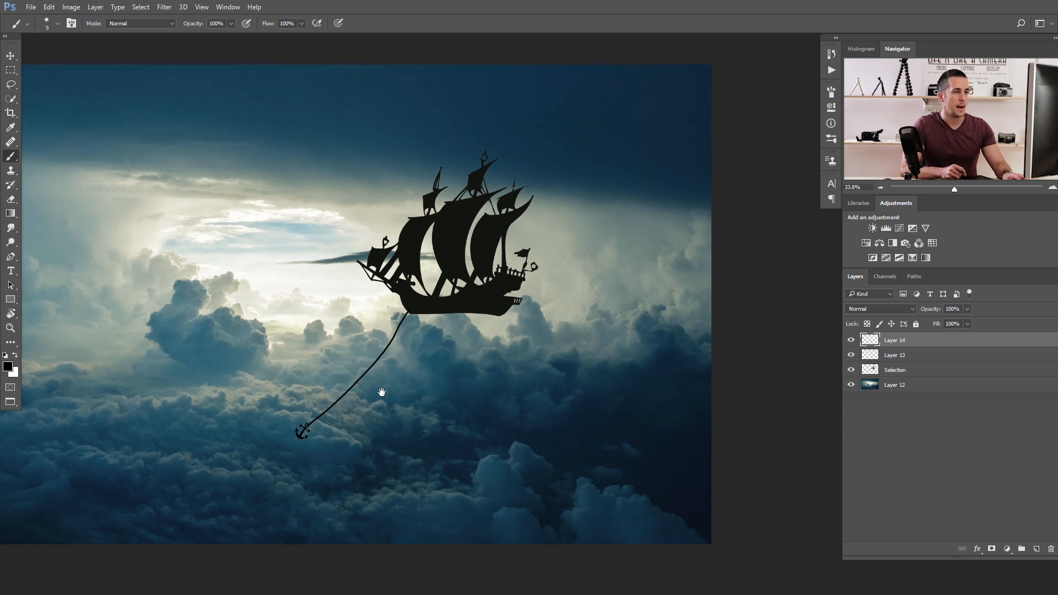
Step: Merge the ship, anchor and rope layers into one layer and rename it "Selection"
double_click(899, 370)
double_click(925, 343)
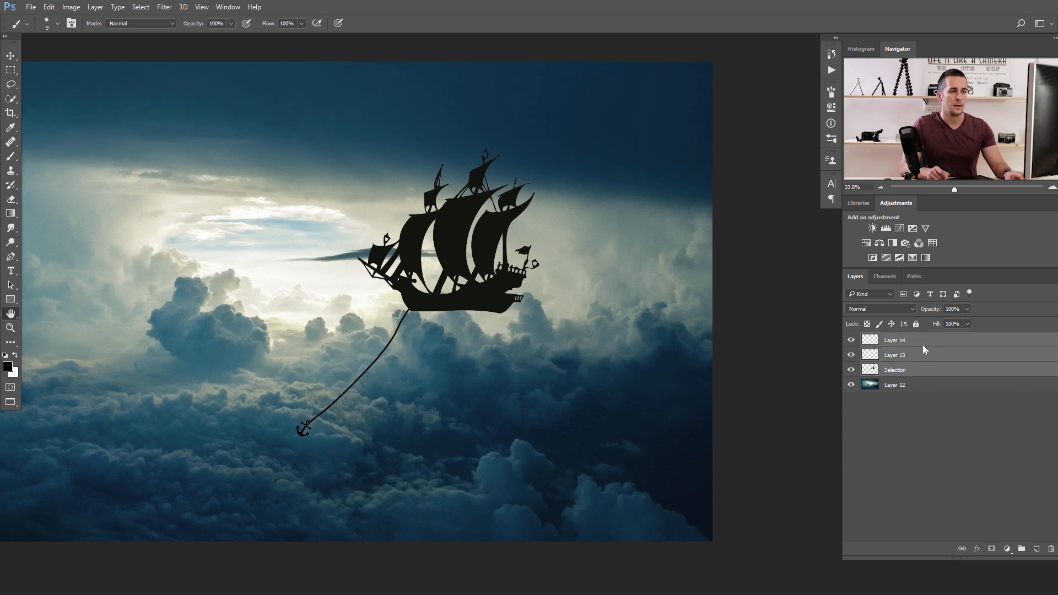
click(721, 174)
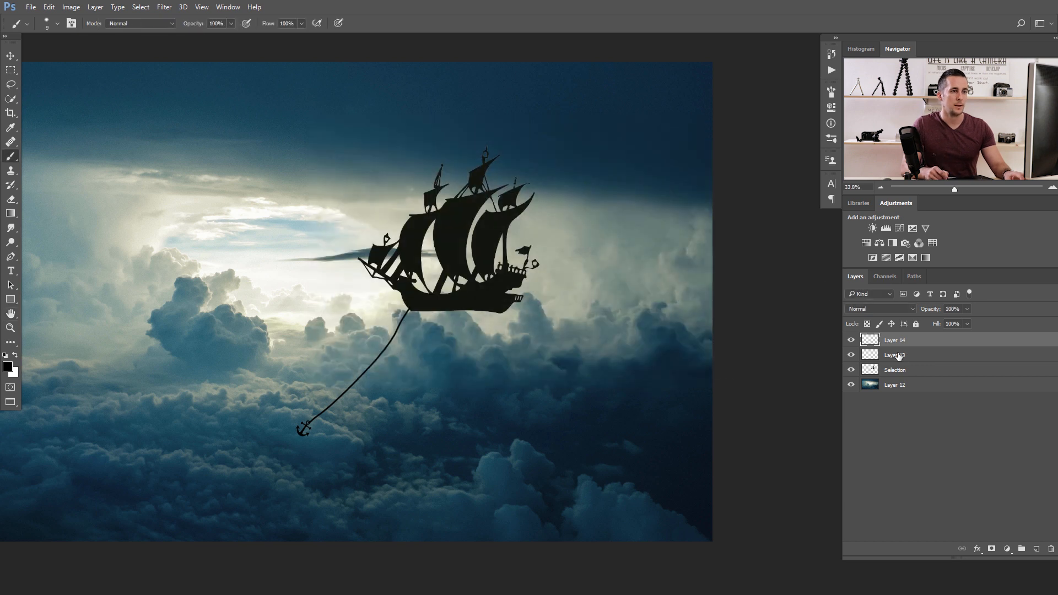
double_click(924, 373)
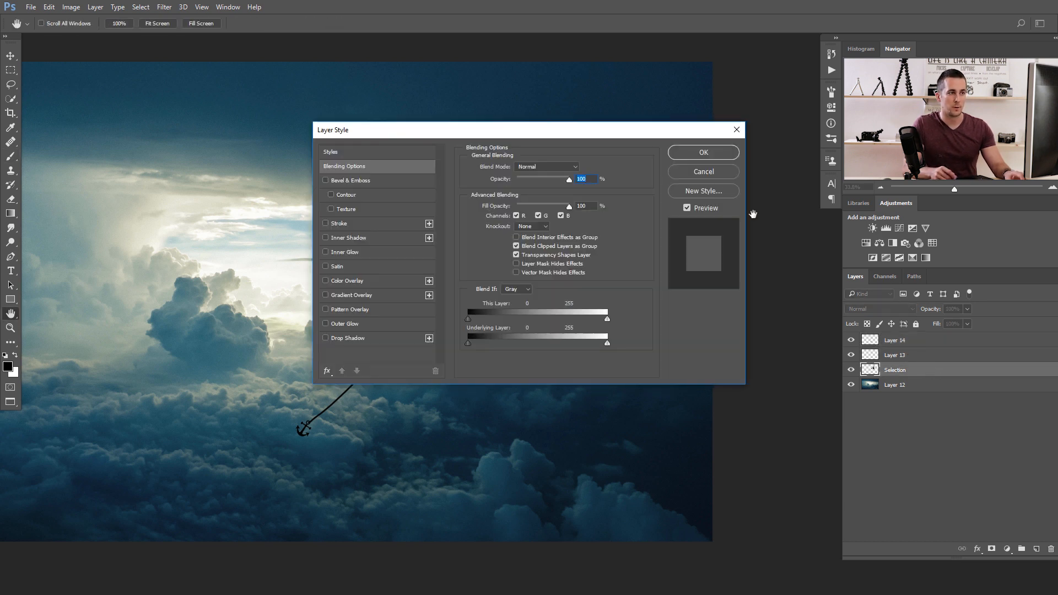
click(716, 172)
shift+click(935, 342)
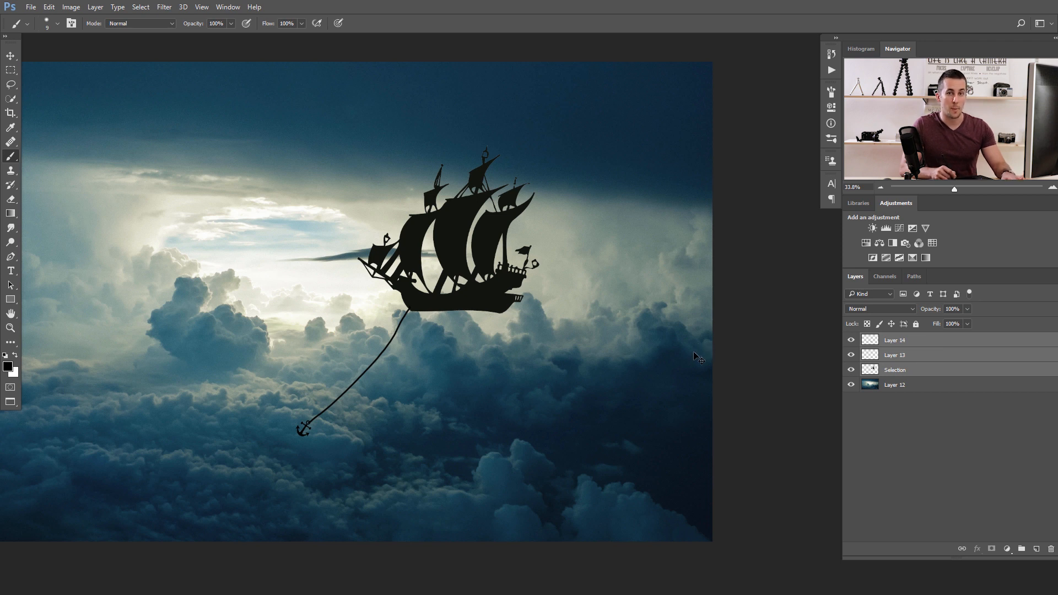
key(ctrl+e)
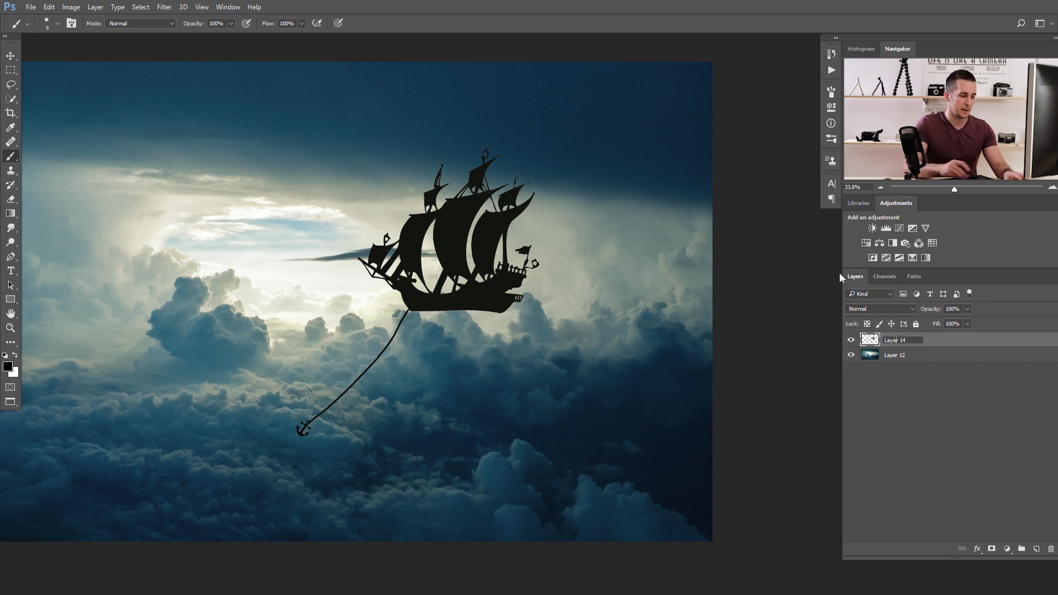
text(Selection)
key(Return)
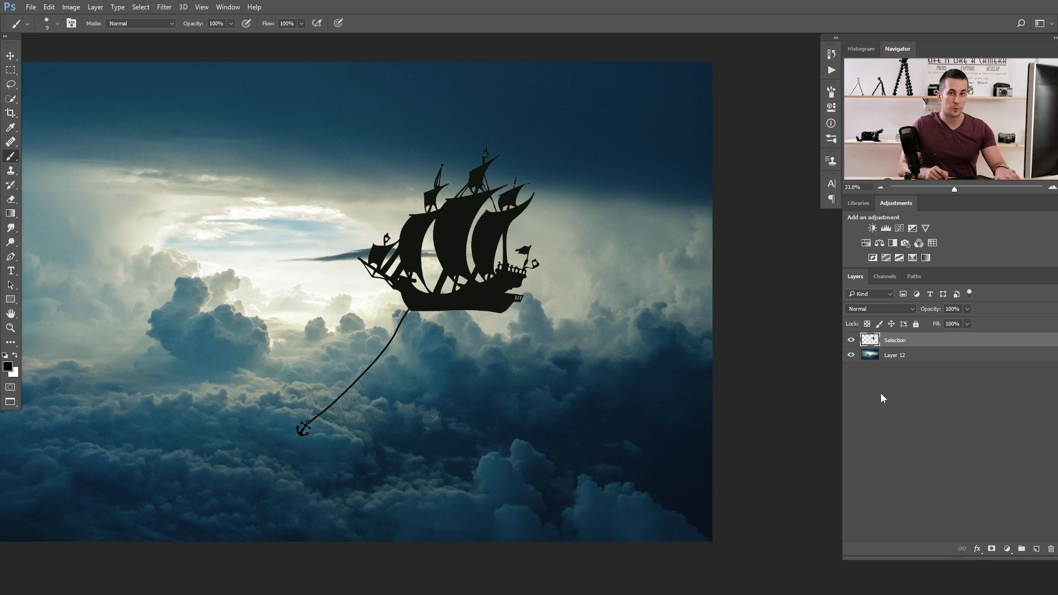
Step: Put the Selection layer into a new group and check its content by switching its visibility
key(ctrl+g)
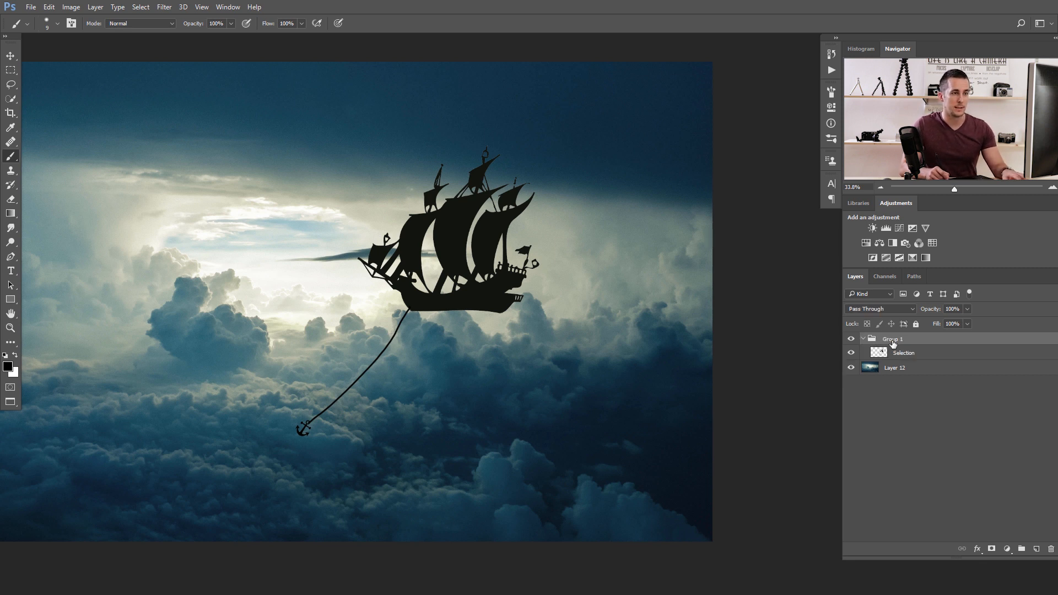
click(852, 352)
click(852, 353)
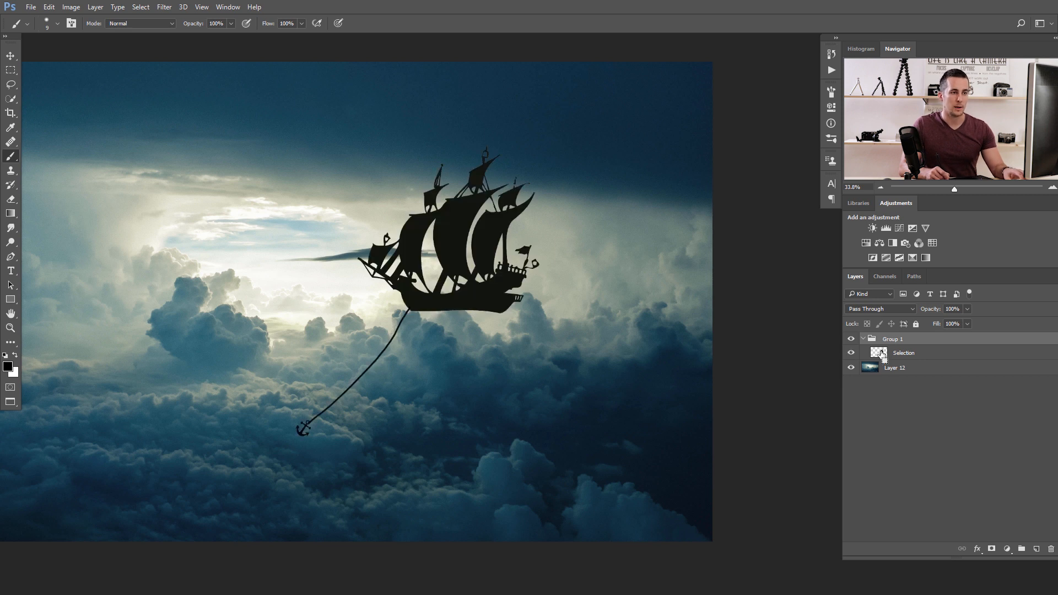
ctrl+double_click(880, 353)
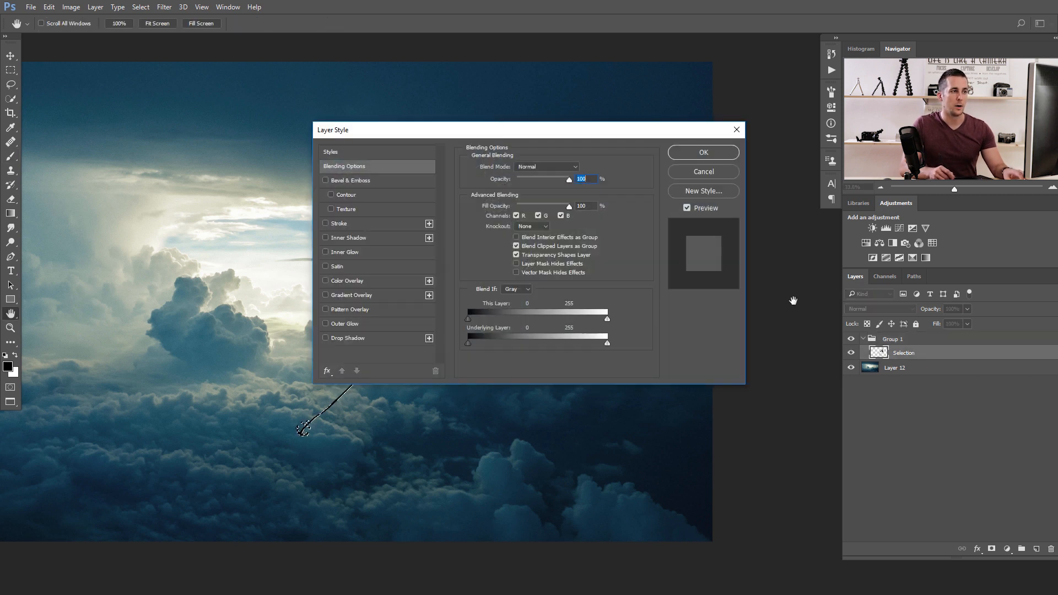
click(718, 171)
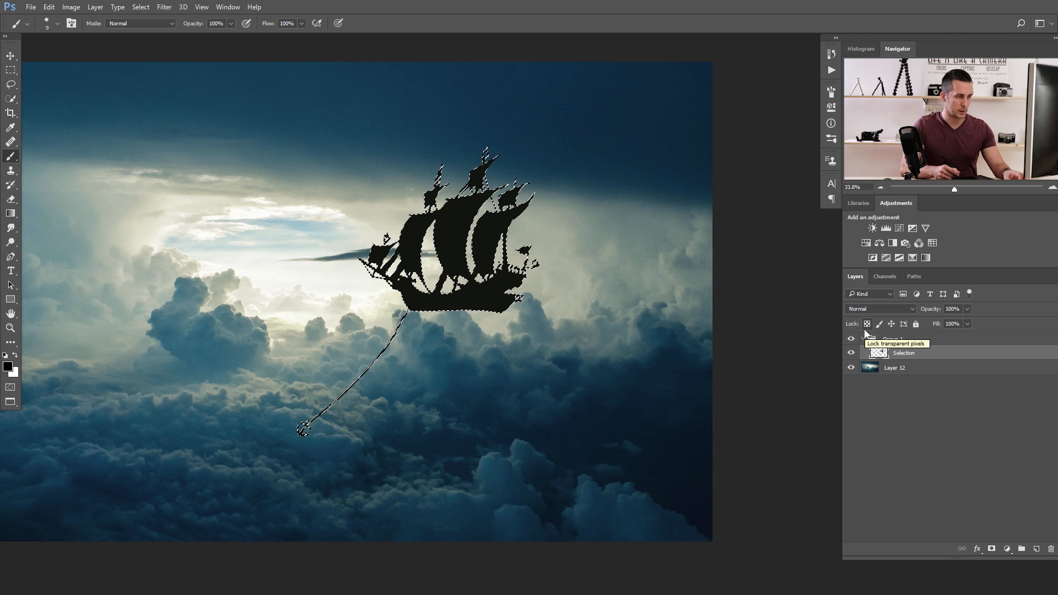
key(ctrl+d)
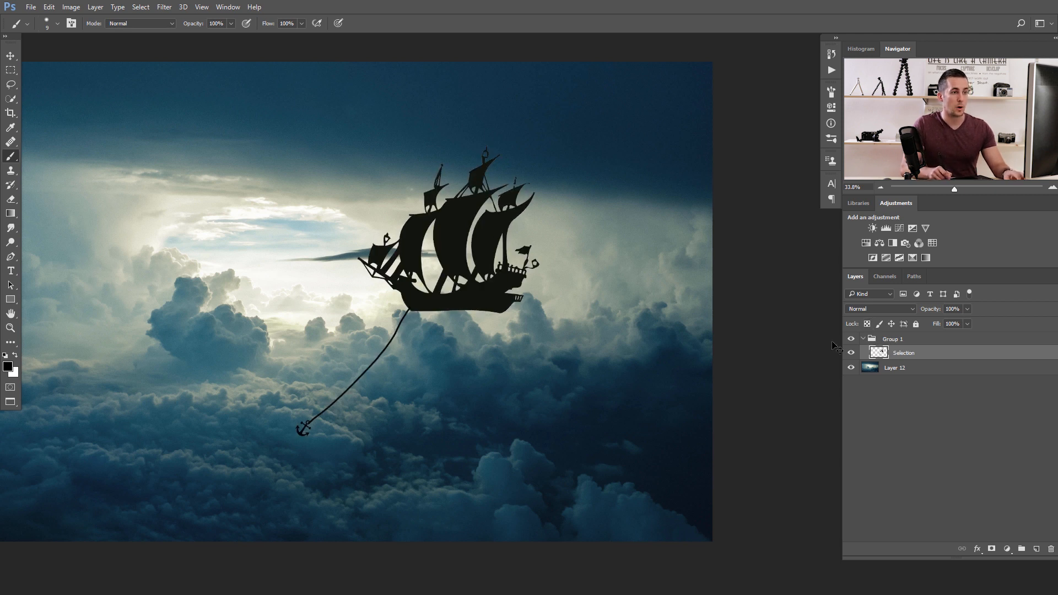
Step: Load the Selection layer's silhouette as a selection, add it as the group's layer mask and view the mask on its own
ctrl+click(877, 355)
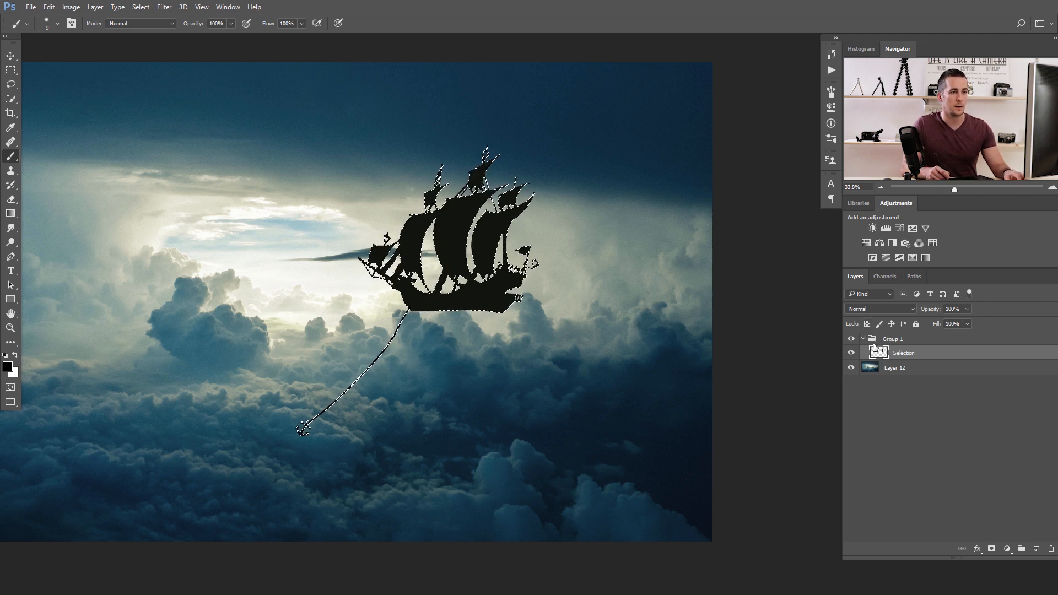
click(890, 340)
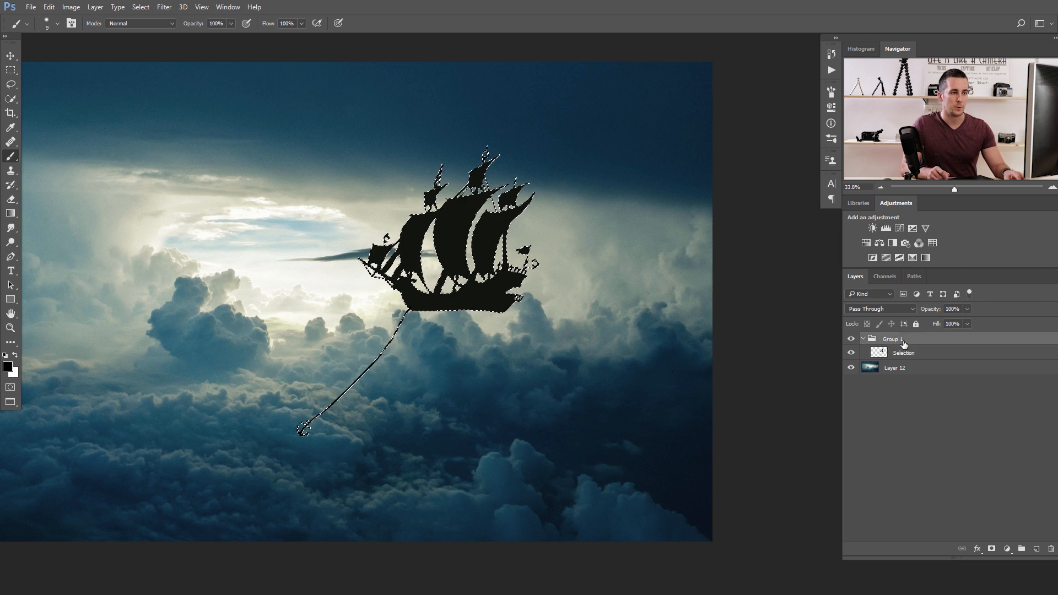
click(992, 549)
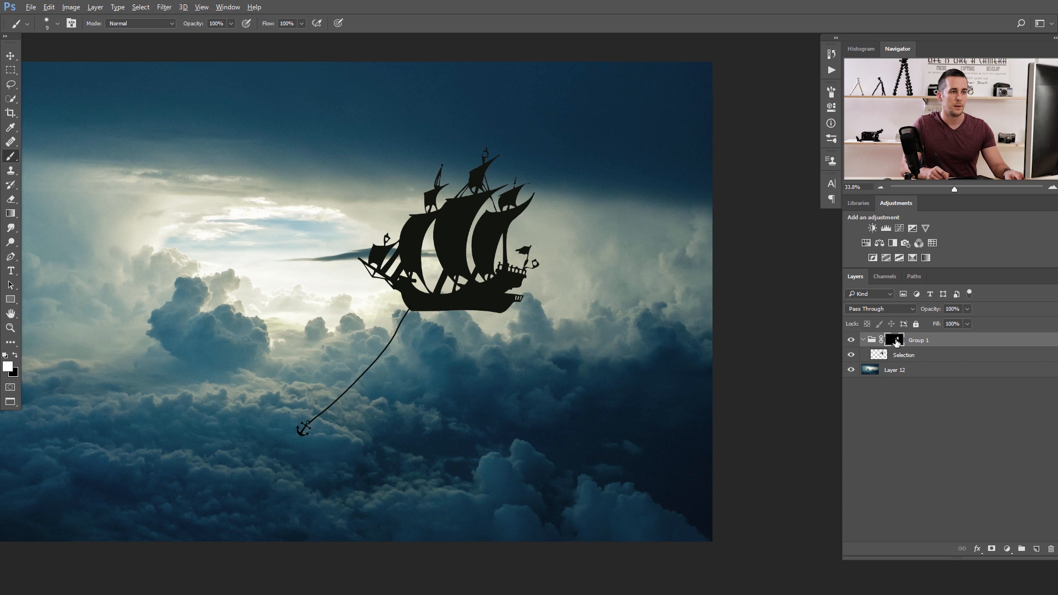
alt+click(897, 341)
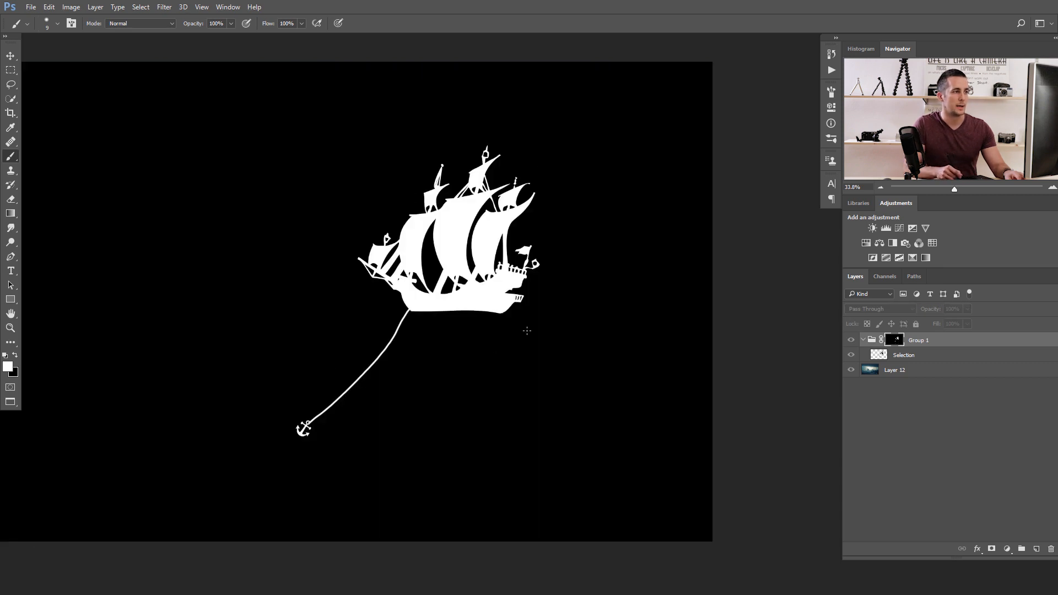
alt+click(895, 342)
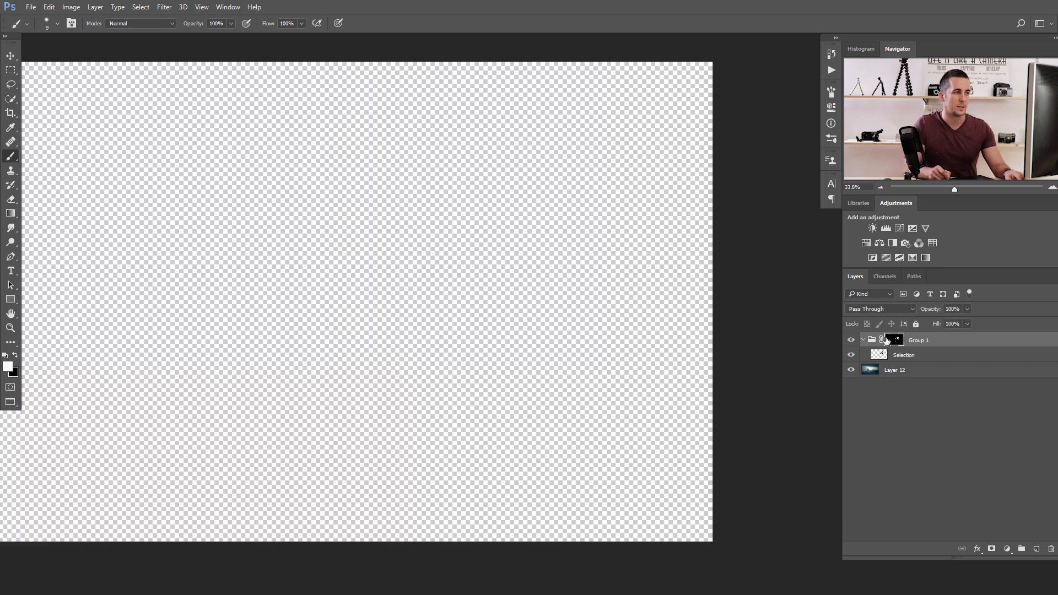
Step: Hide the Selection layer, add a blank layer above it inside the masked group and make black the foreground colour
click(850, 356)
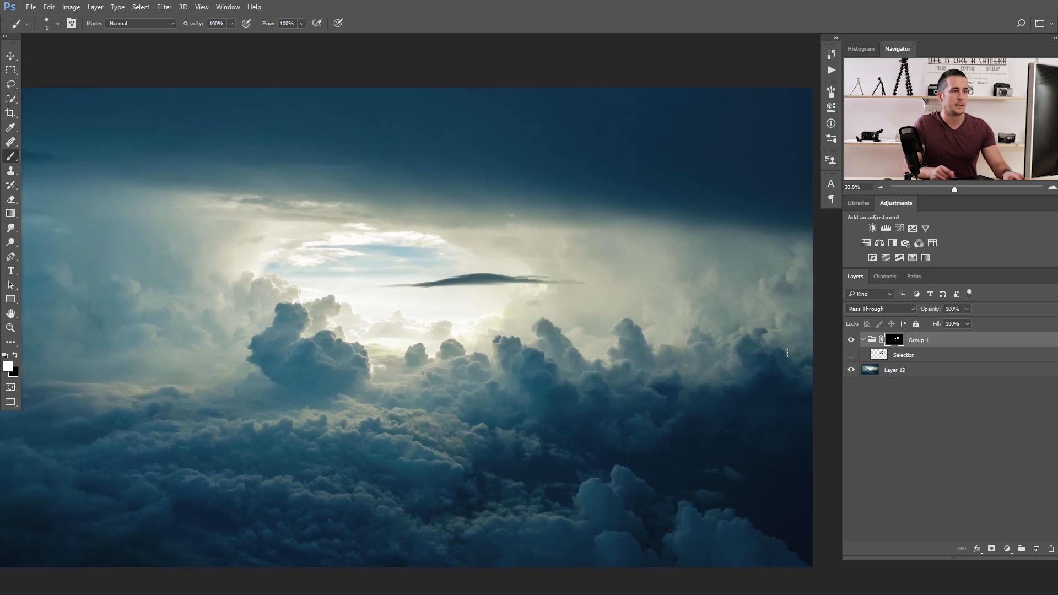
scroll(538, 320, down, 2)
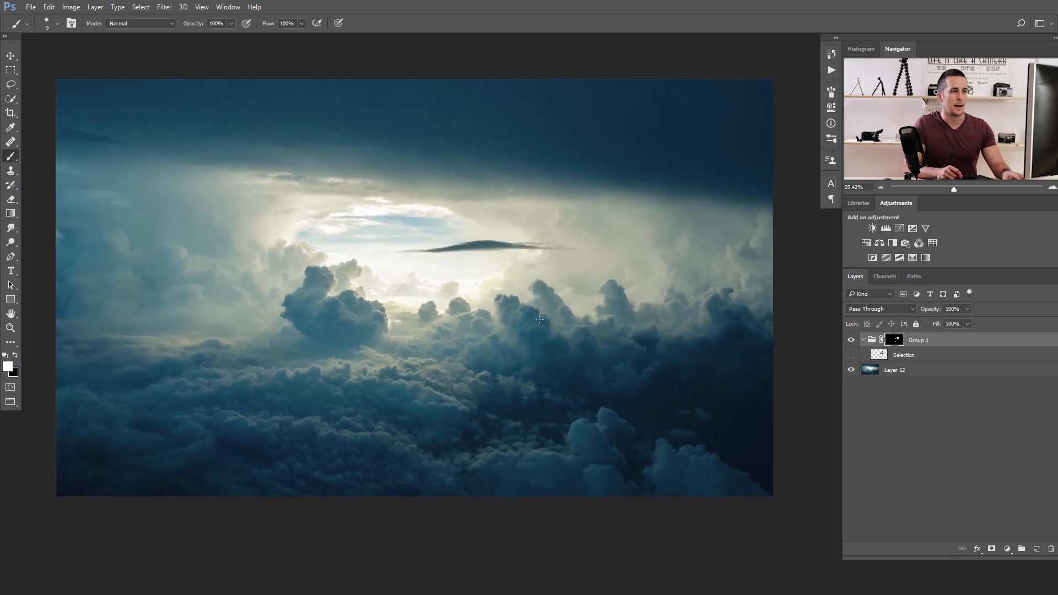
click(930, 357)
click(1036, 548)
key(x)
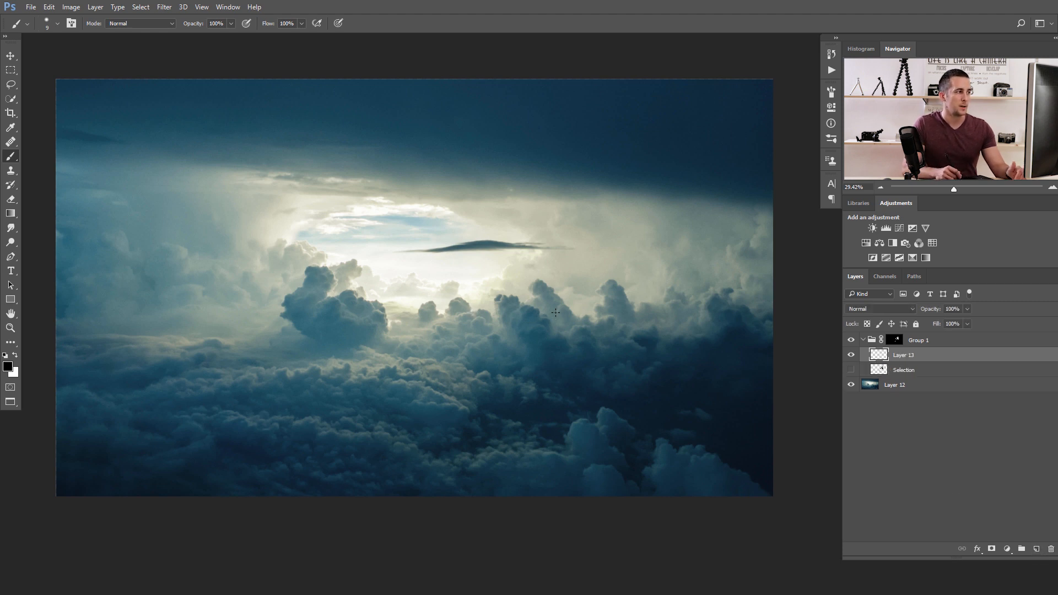
Step: Fill the blank layer inside the masked group with white
key(ctrl+BackSpace)
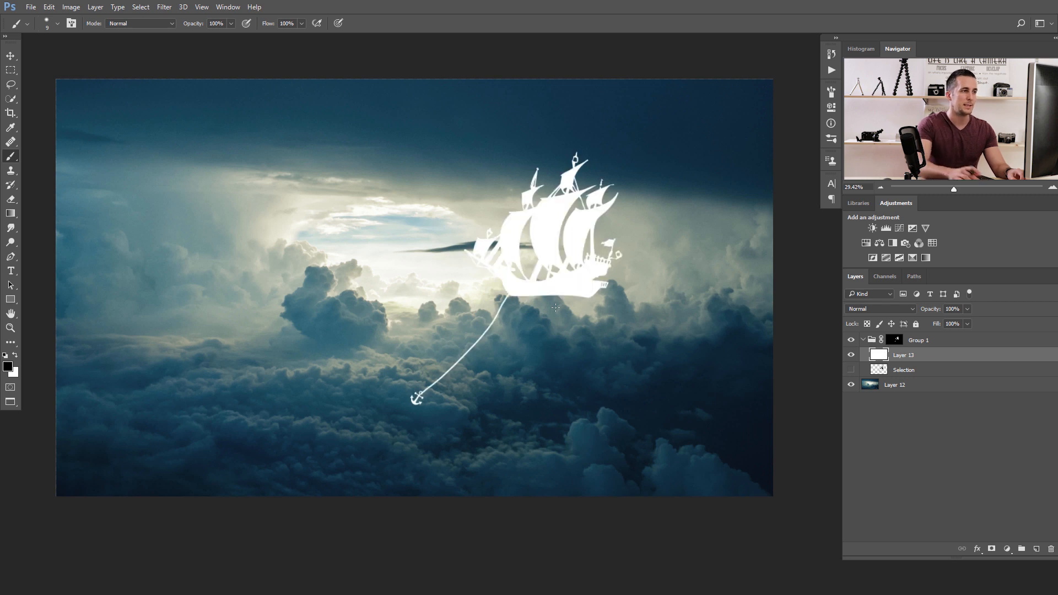
Step: Examine the edges of the masked ship, rope and anchor silhouette against the clouds, up close and in full
scroll(507, 248, up, 1)
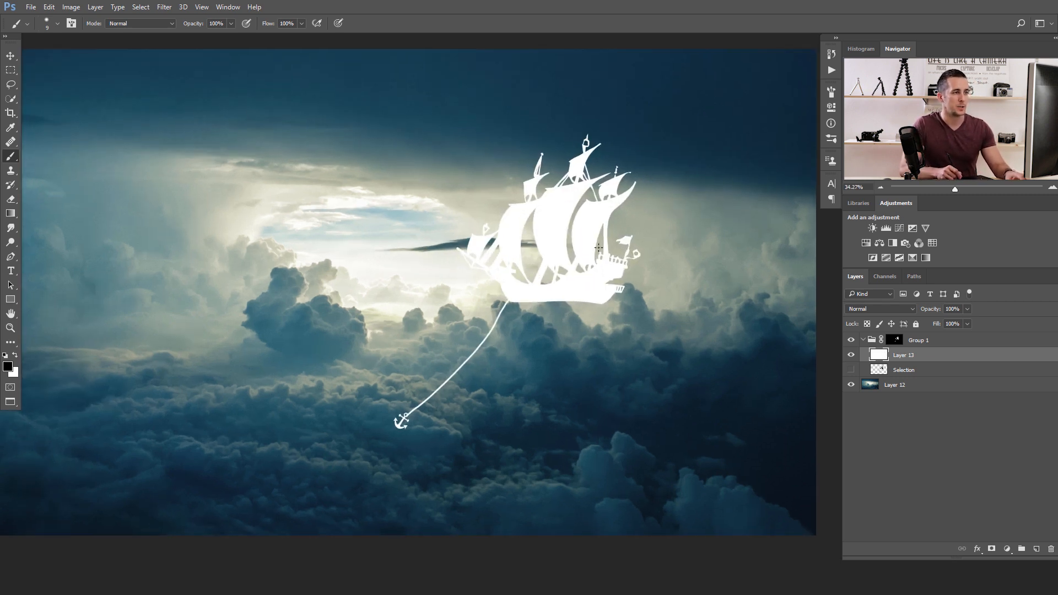
scroll(531, 230, up, 3)
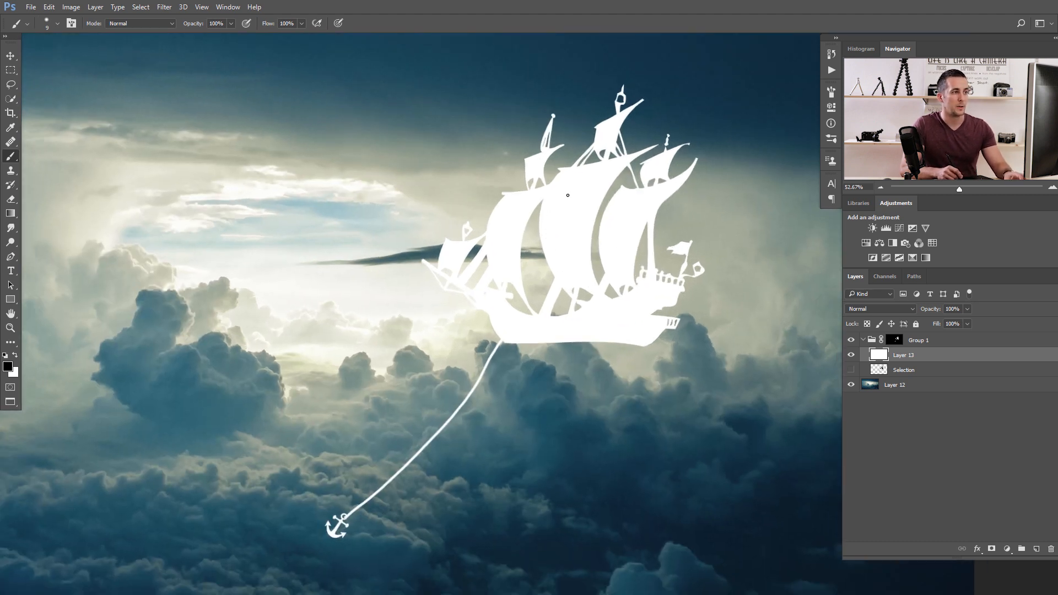
scroll(530, 218, up, 1)
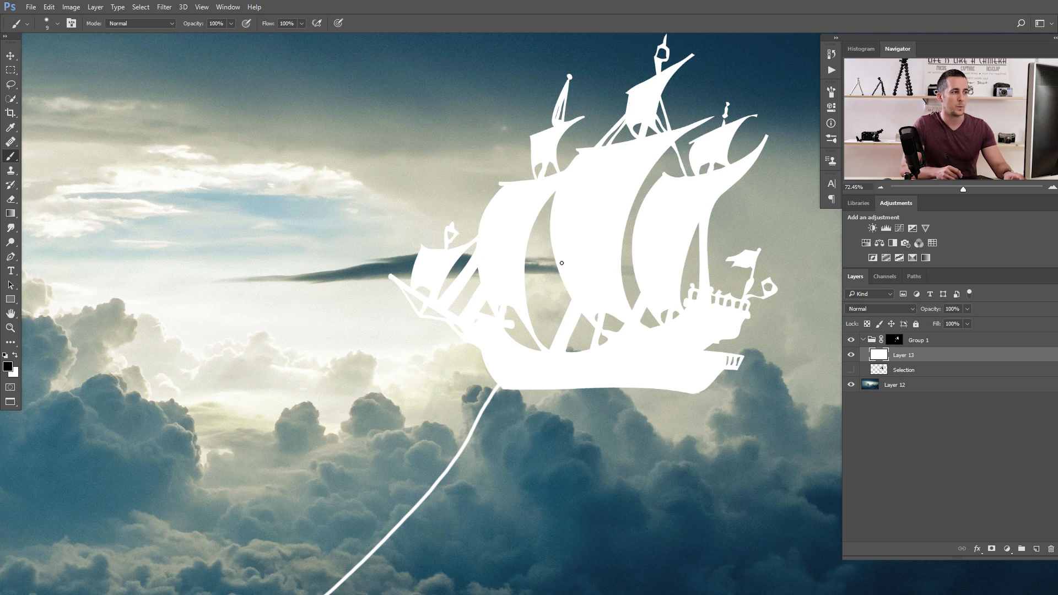
drag(404, 323, 432, 242)
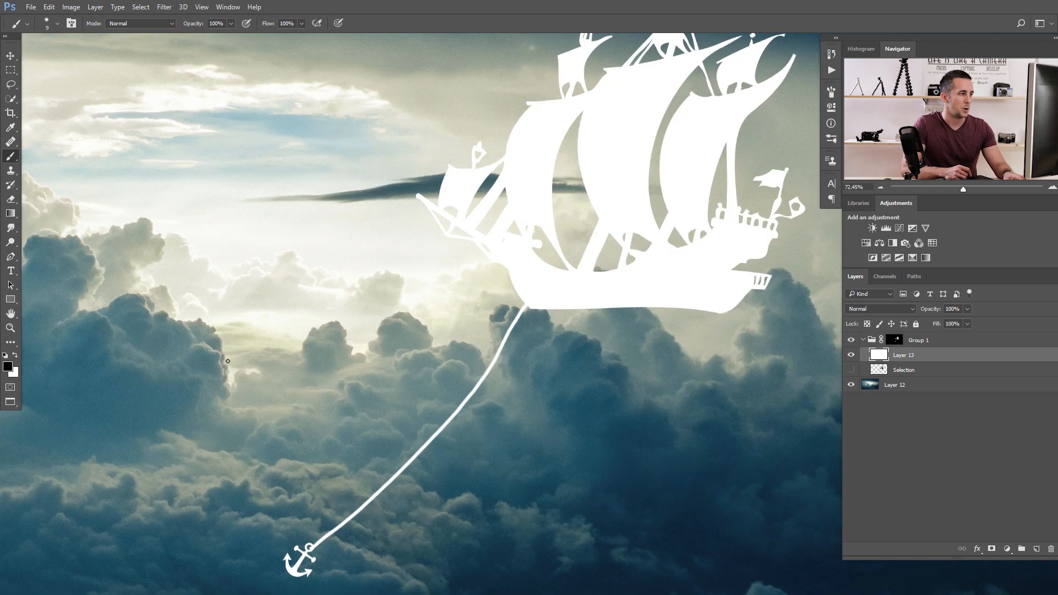
scroll(507, 318, down, 5)
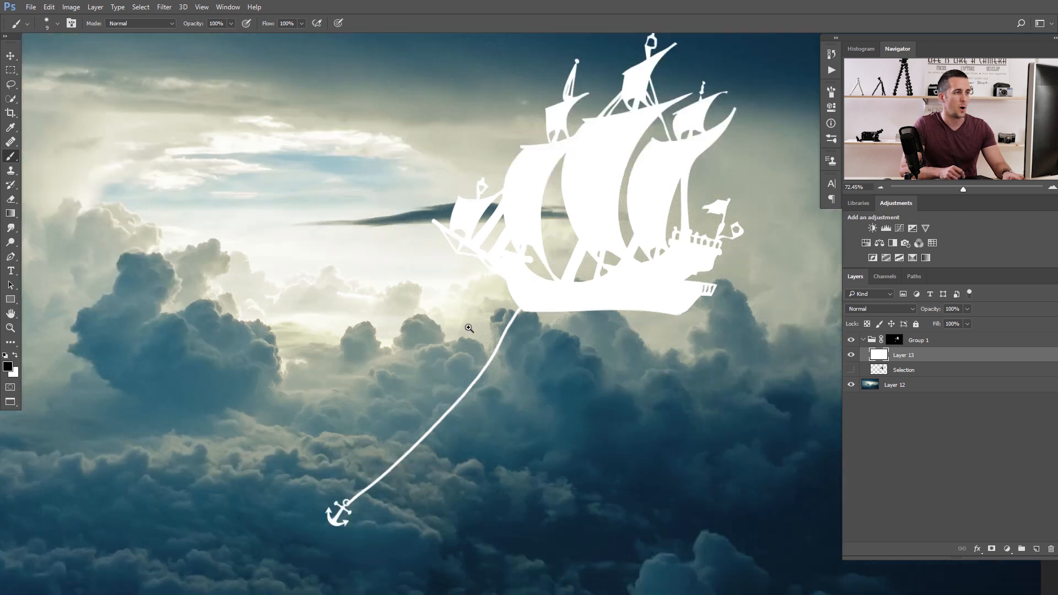
scroll(478, 311, down, 2)
drag(500, 285, 512, 286)
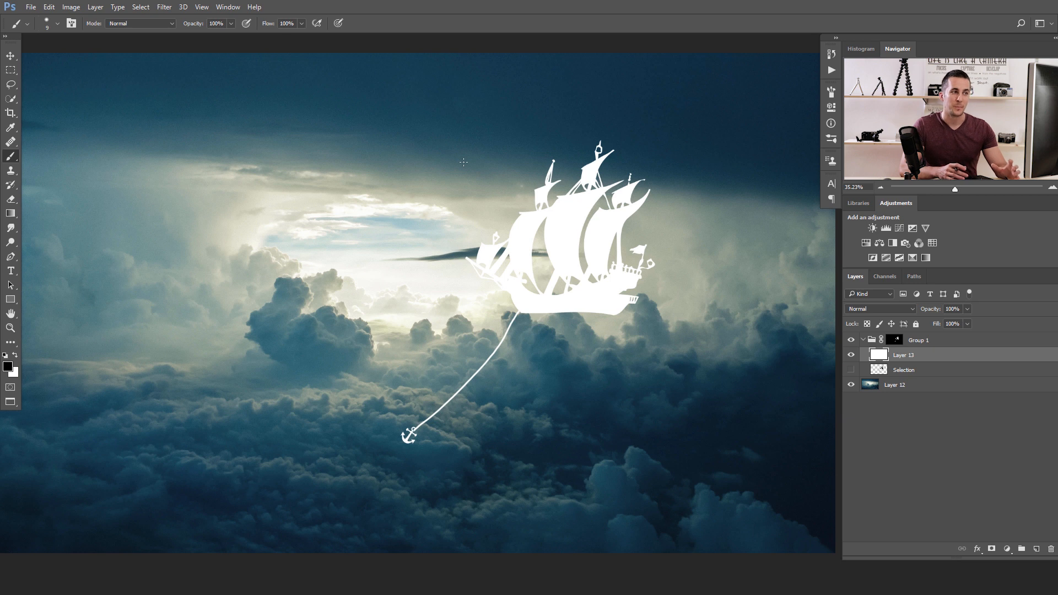
scroll(487, 228, up, 5)
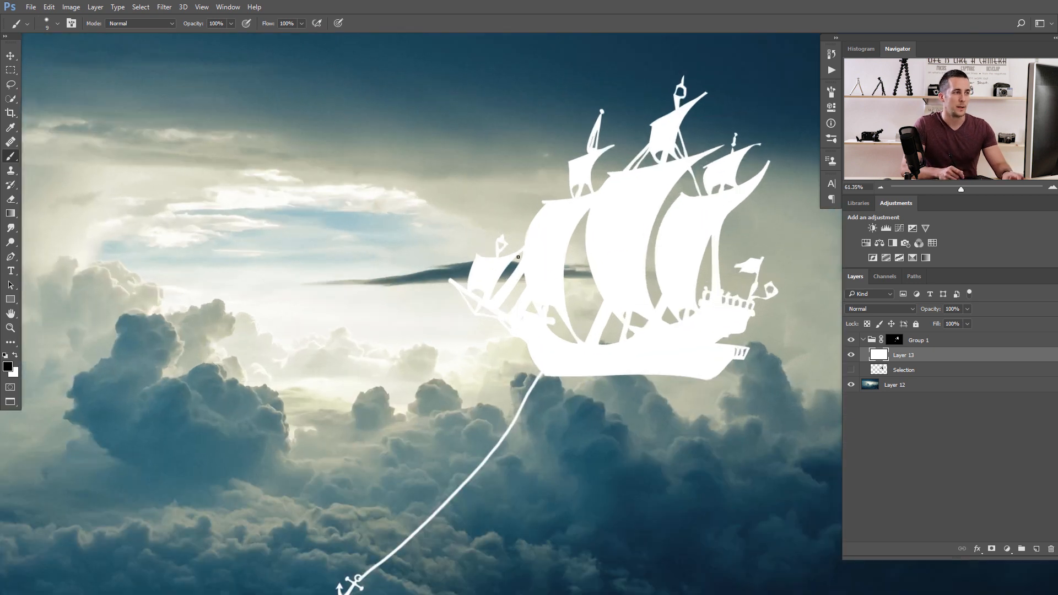
scroll(518, 257, up, 3)
scroll(534, 293, down, 8)
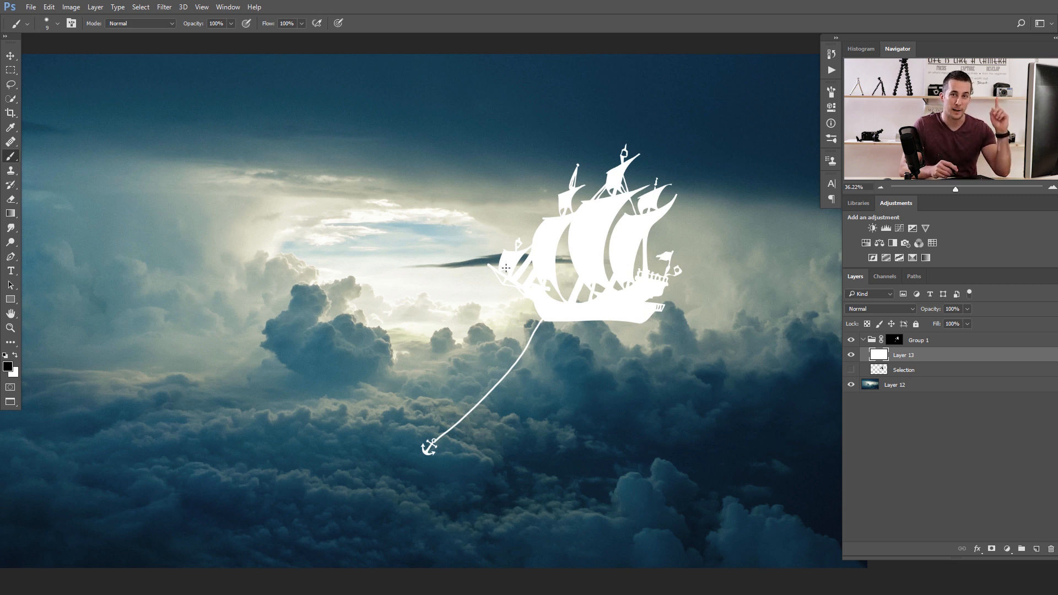
Step: In the blue-sky photo, lasso the small cloud above the large one, copy it to a new layer and hide the Background
key(ctrl+Tab)
key(ctrl+Tab)
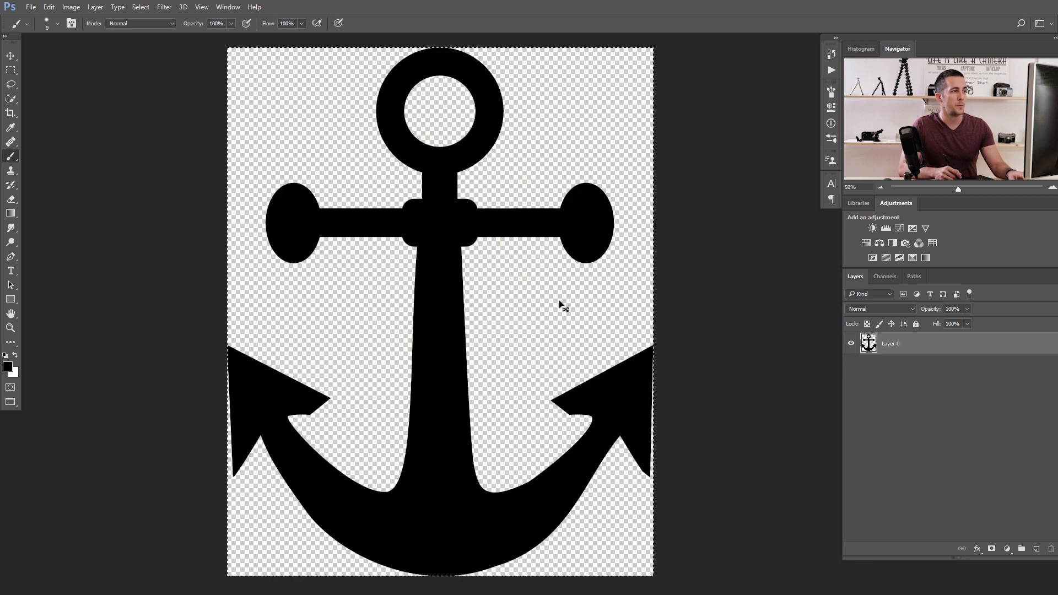
key(ctrl+Tab)
key(l)
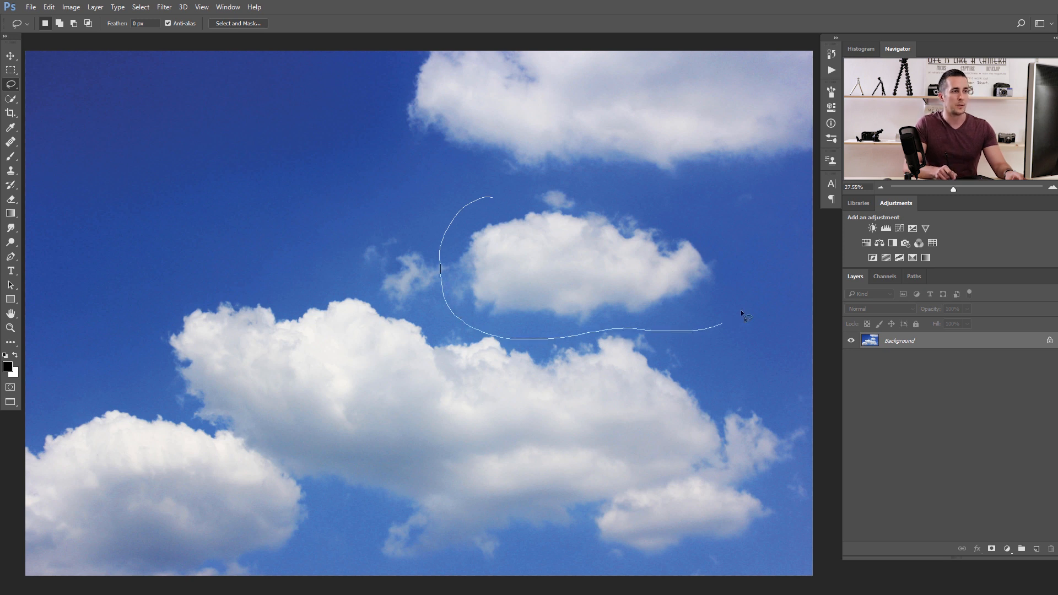
drag(484, 207, 485, 211)
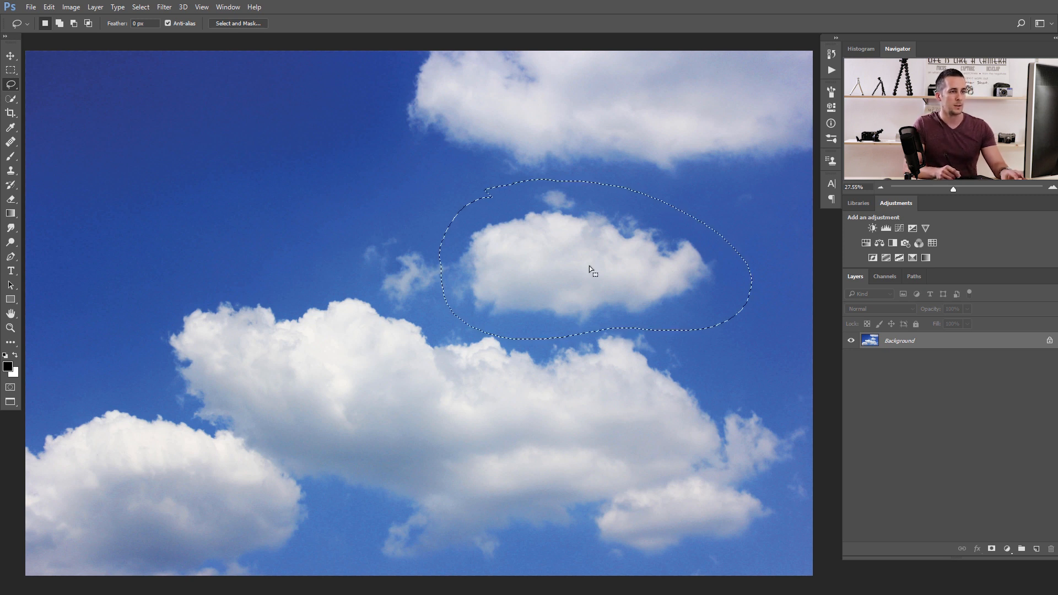
key(ctrl+j)
click(851, 356)
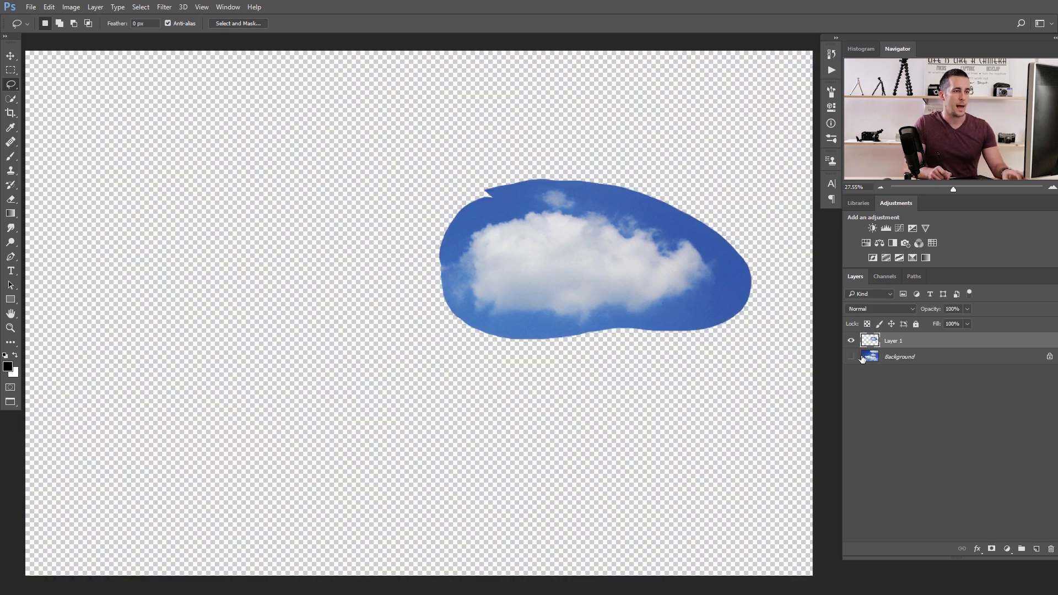
Step: Compare the Blue, Green and Red channels of the cut-out cloud and duplicate the Red channel
key(v)
click(885, 279)
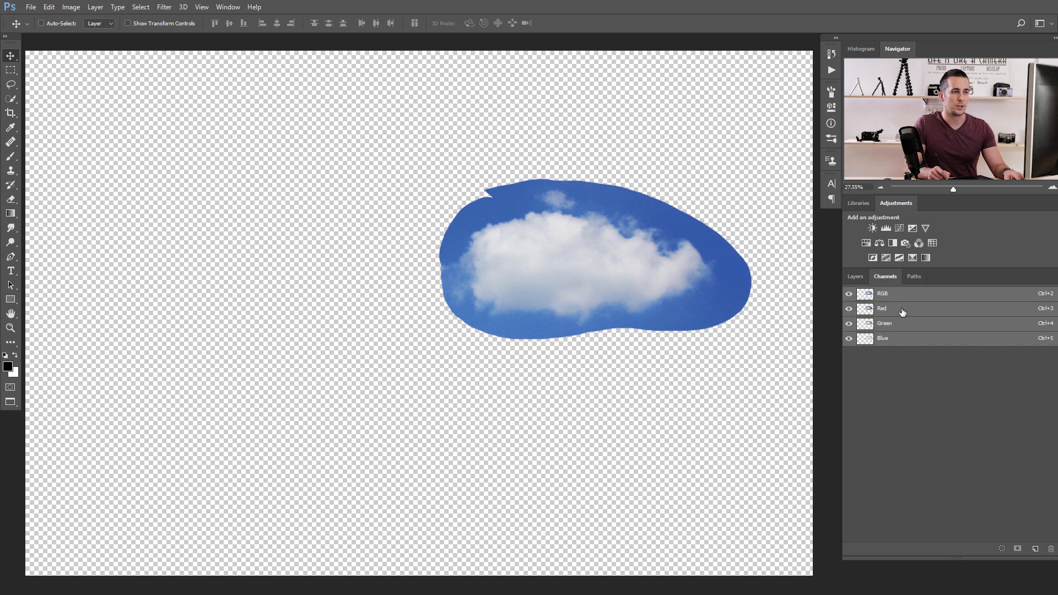
click(886, 339)
click(895, 324)
click(898, 310)
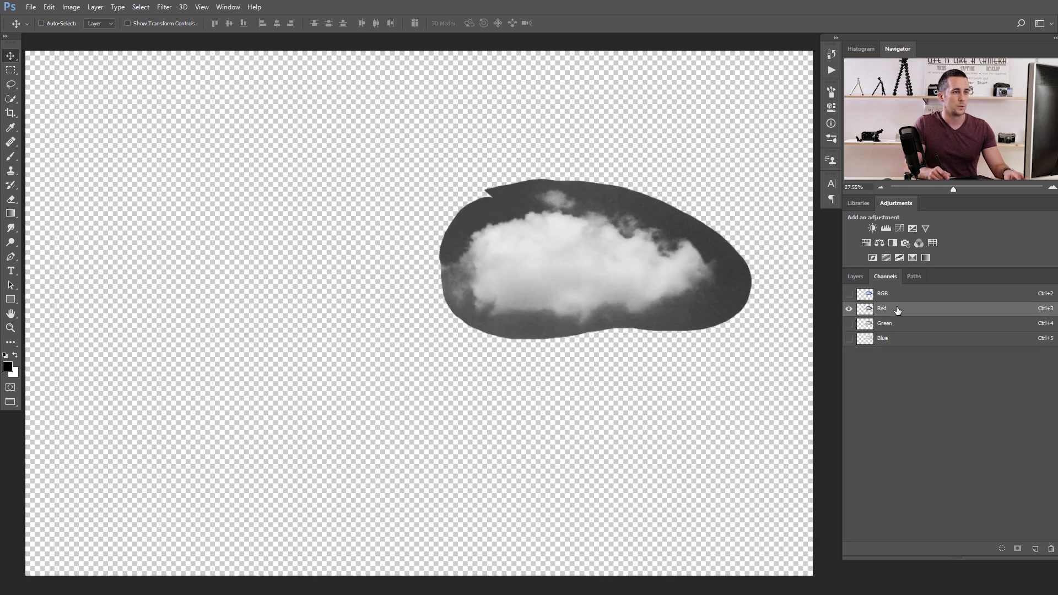
drag(883, 312, 1035, 548)
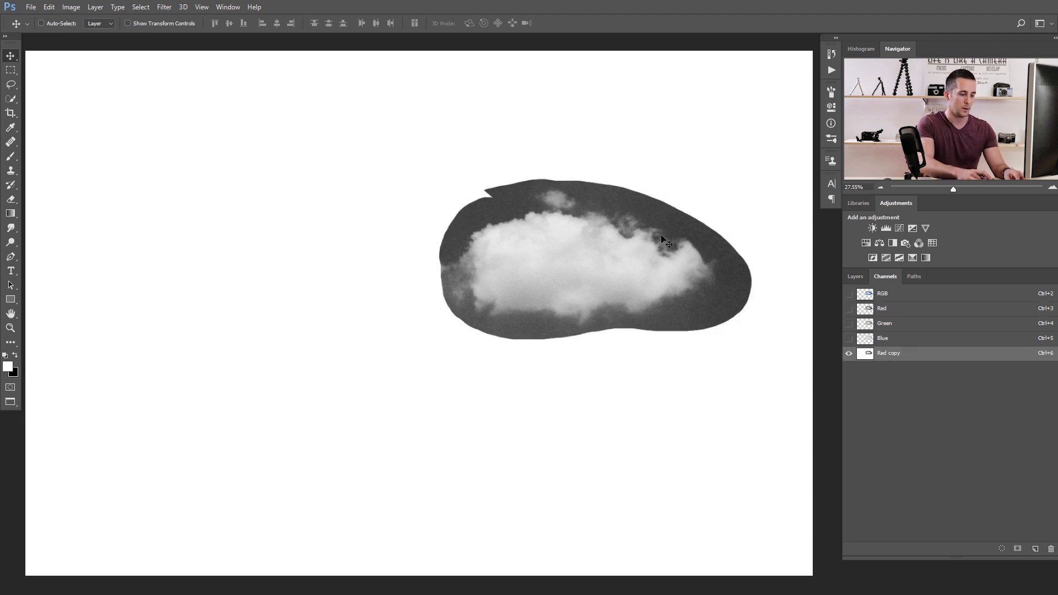
Step: Apply Levels to the Red copy channel with input levels of about 69, 1.27 and 186 to separate cloud from sky
key(ctrl+l)
drag(855, 335, 813, 341)
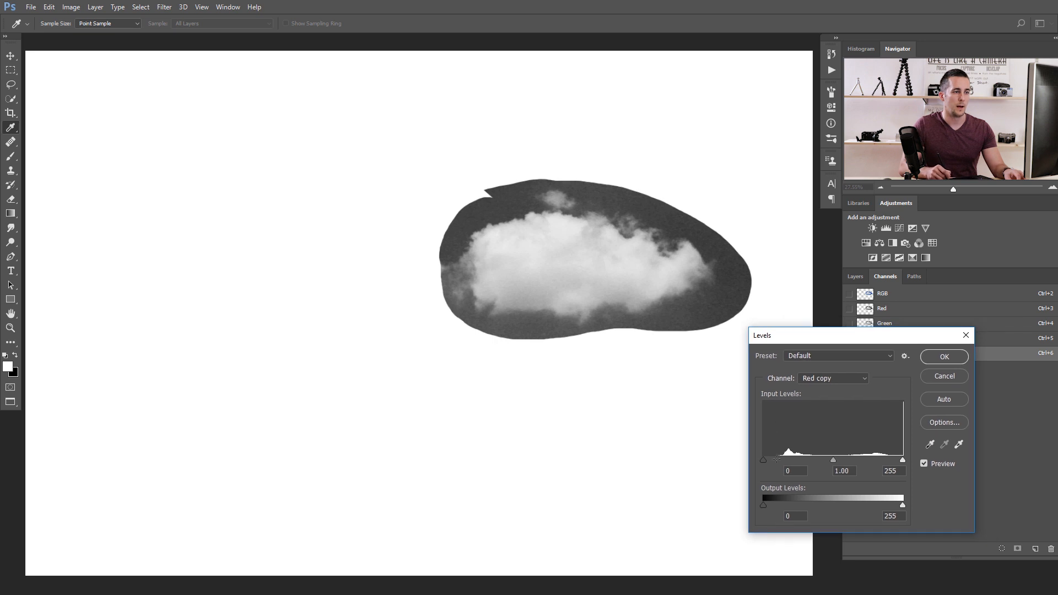
drag(764, 460, 865, 460)
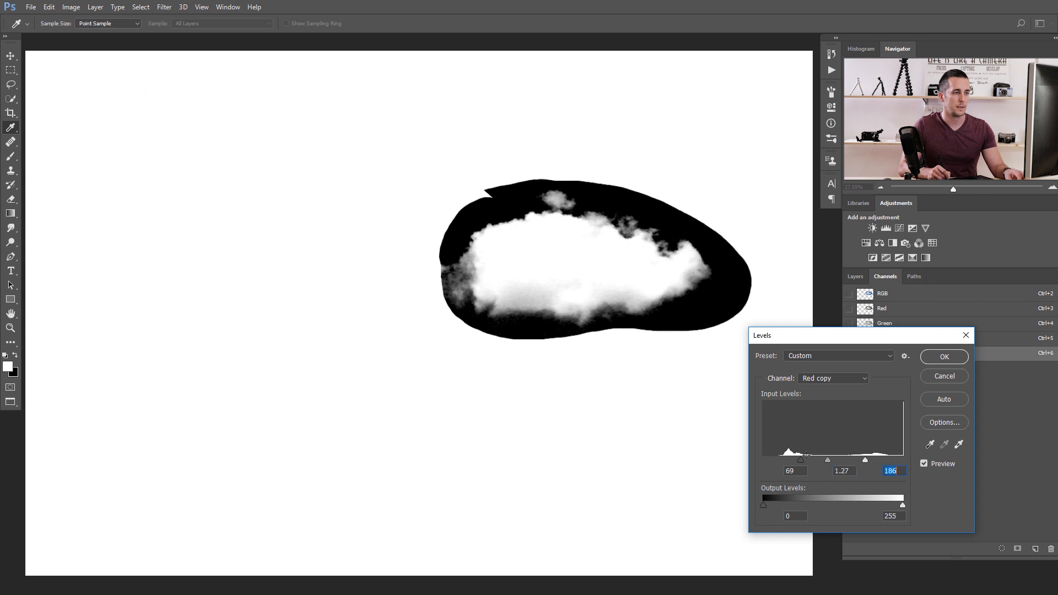
drag(801, 460, 804, 461)
drag(868, 461, 869, 462)
click(944, 358)
key(v)
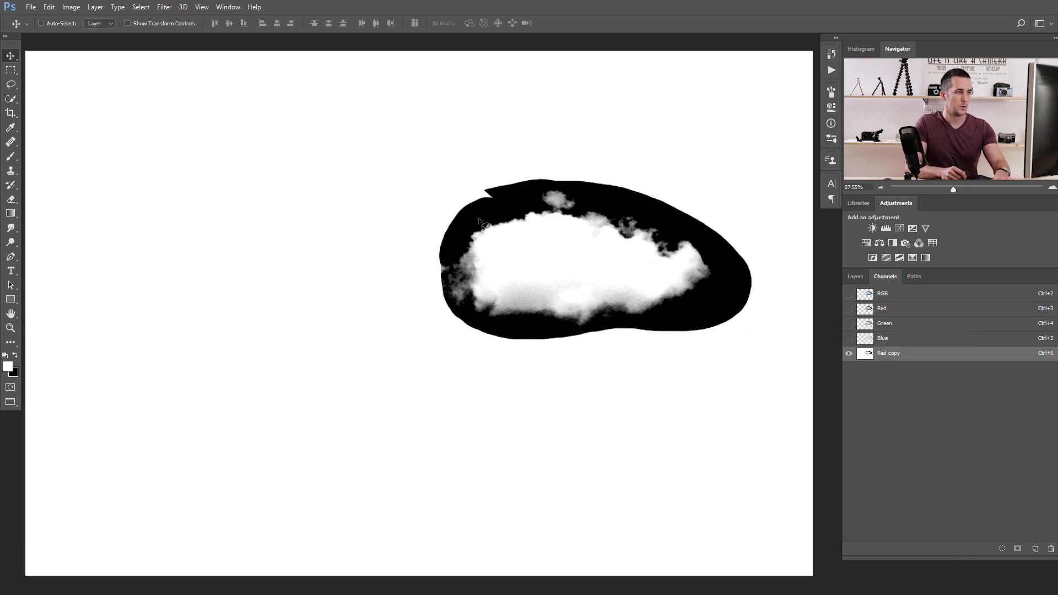
Step: Lasso the cloud within its dark surround in the Red copy channel, invert the selection, clear the outside to black and deselect
key(l)
mouse_move(468, 211)
mouse_down()
mouse_move(445, 259)
mouse_move(451, 291)
mouse_move(471, 316)
mouse_move(524, 332)
mouse_move(649, 326)
mouse_move(733, 279)
mouse_move(686, 233)
mouse_move(600, 192)
mouse_move(547, 188)
mouse_move(474, 212)
mouse_up()
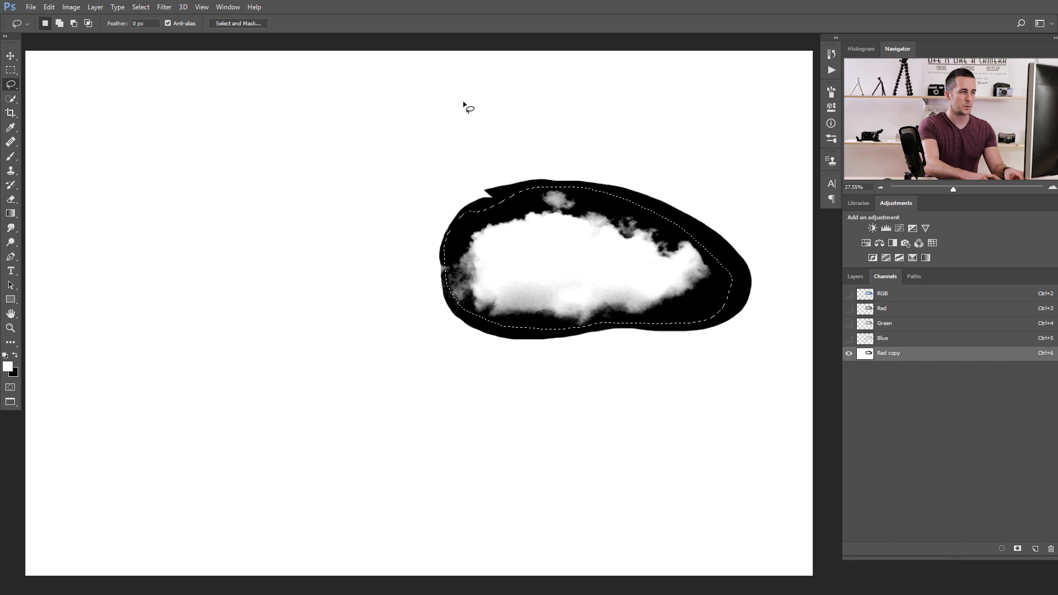
key(ctrl+shift+i)
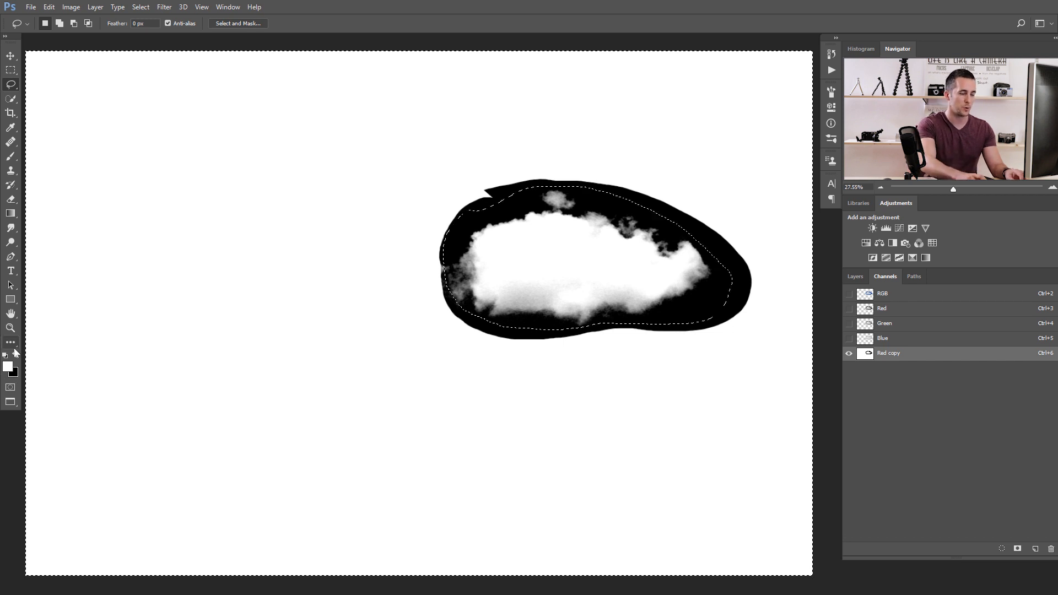
key(Delete)
key(ctrl+d)
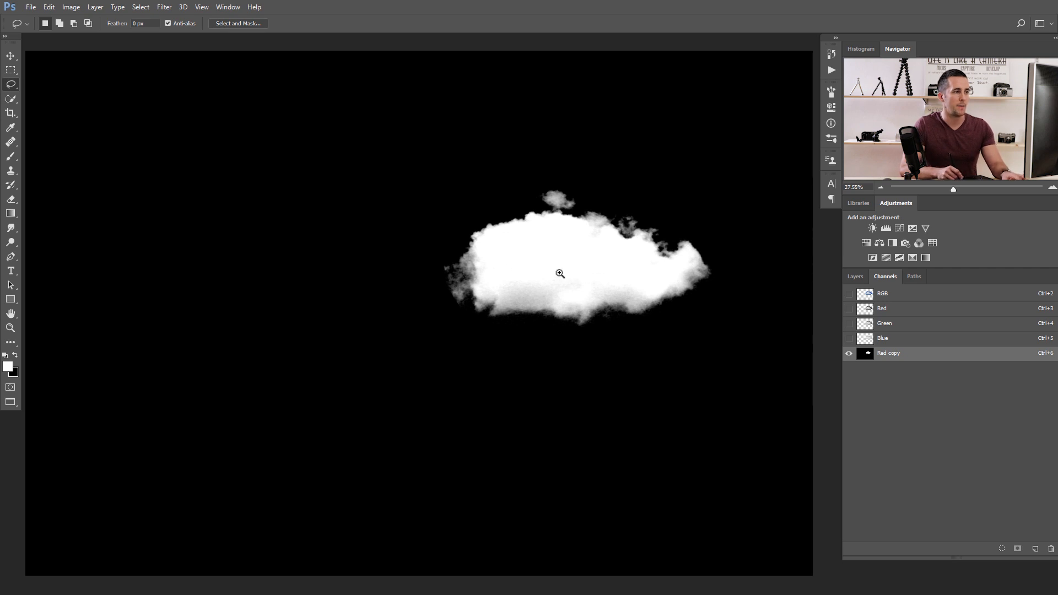
Step: Use the Red copy channel as a selection to copy the cloud from Layer 1 to a new layer, and centre it with Layer 1 hidden
scroll(560, 273, down, 2)
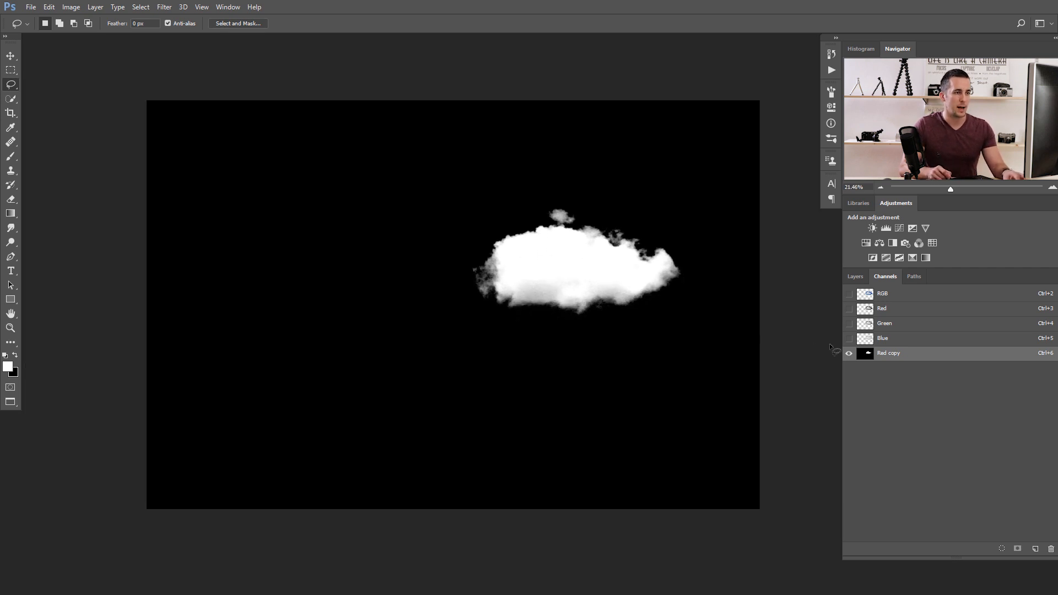
ctrl+click(868, 357)
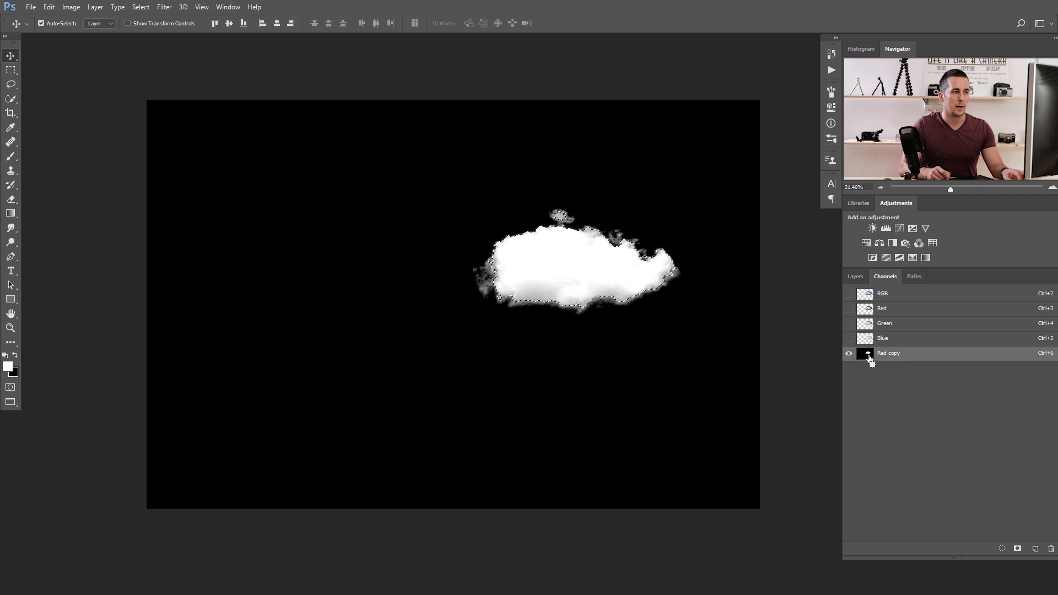
click(856, 276)
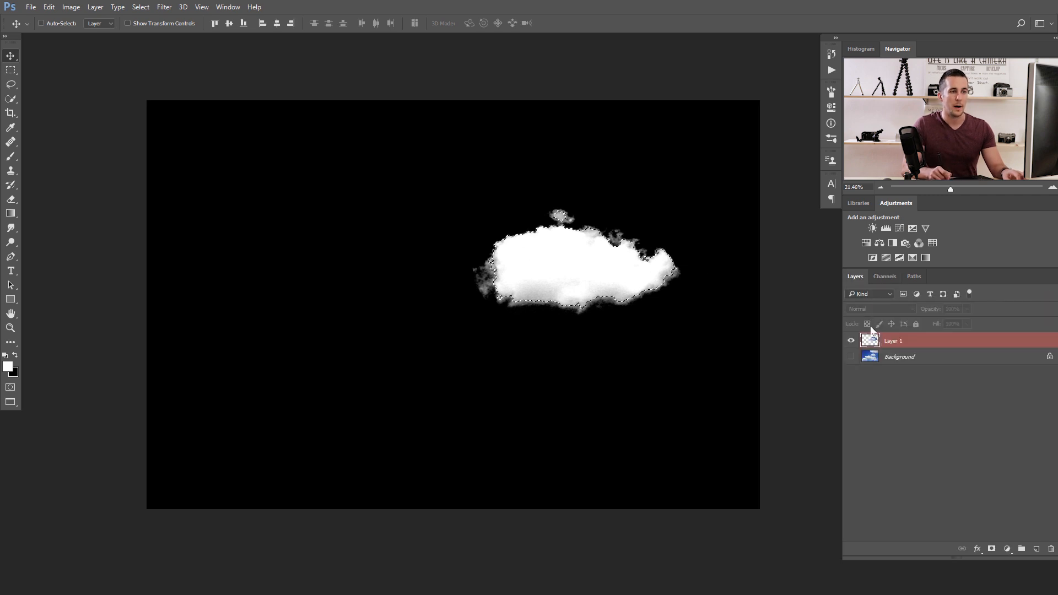
click(869, 343)
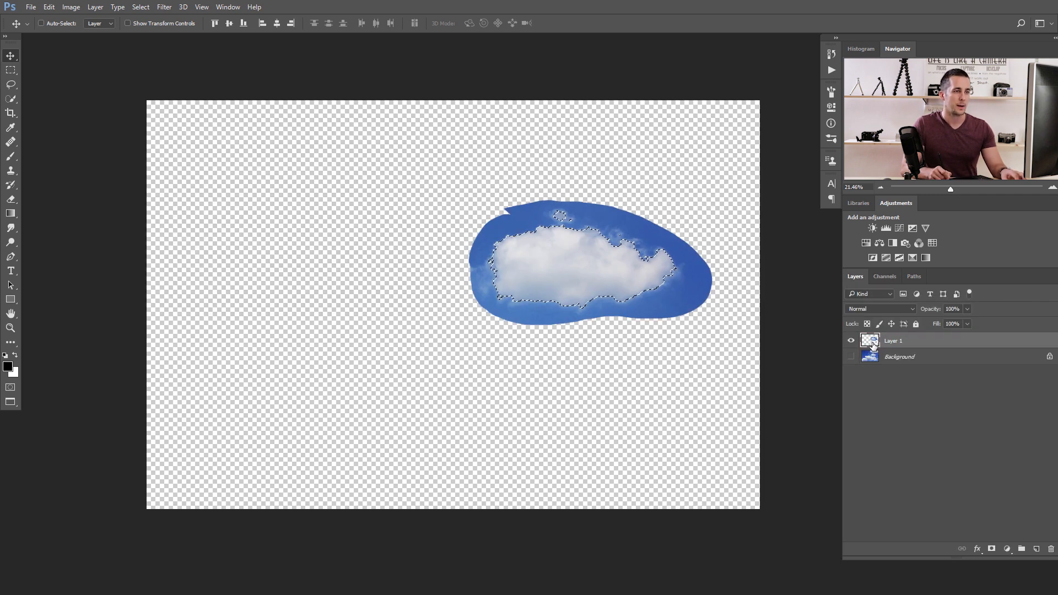
key(ctrl+j)
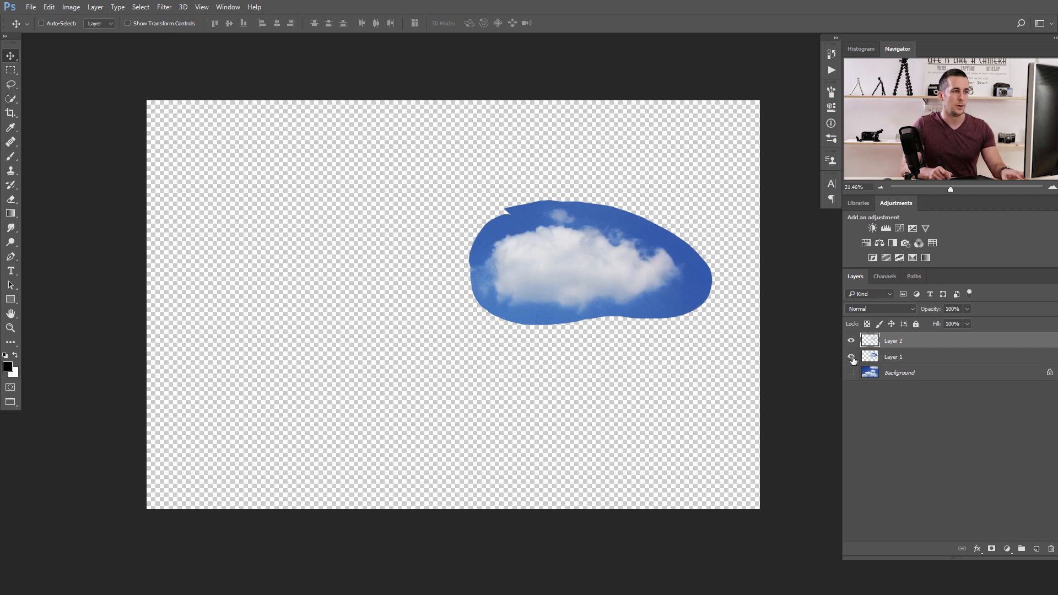
click(852, 357)
drag(494, 292, 447, 257)
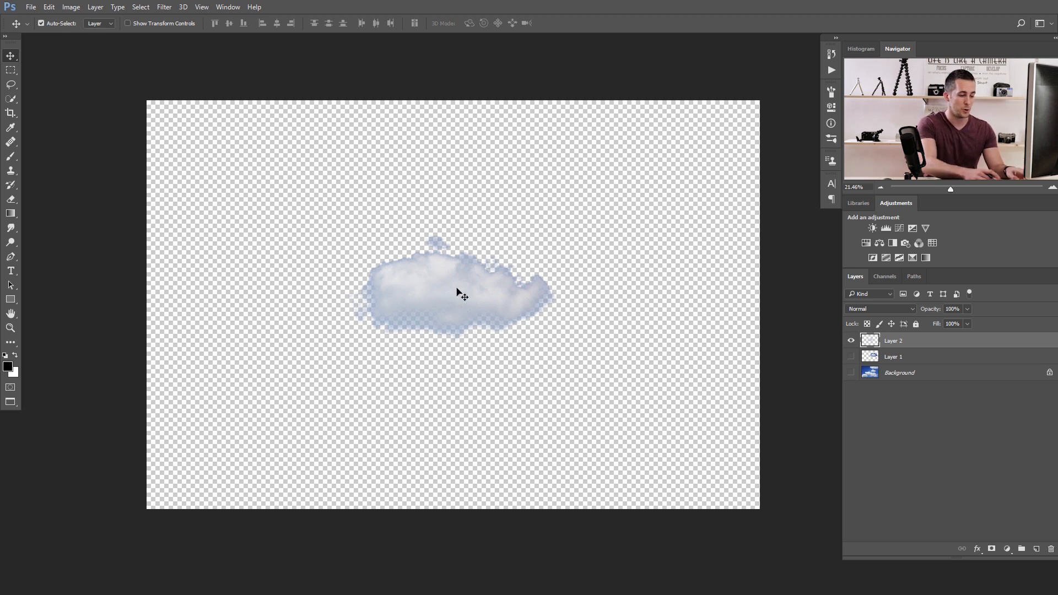
Step: Desaturate the extracted cloud and invert its tones to make it dark
key(ctrl)
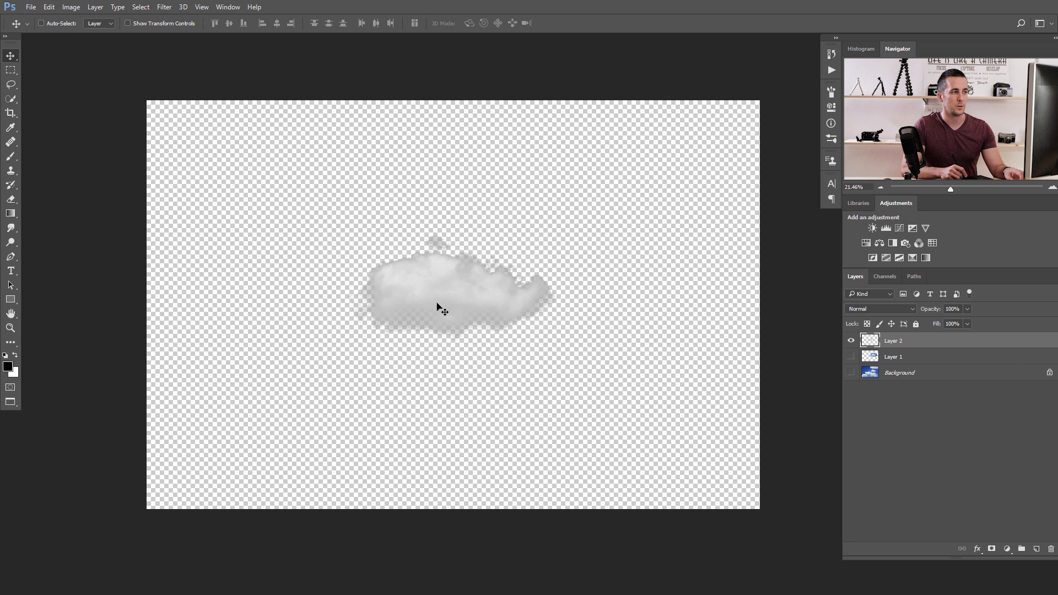
key(ctrl)
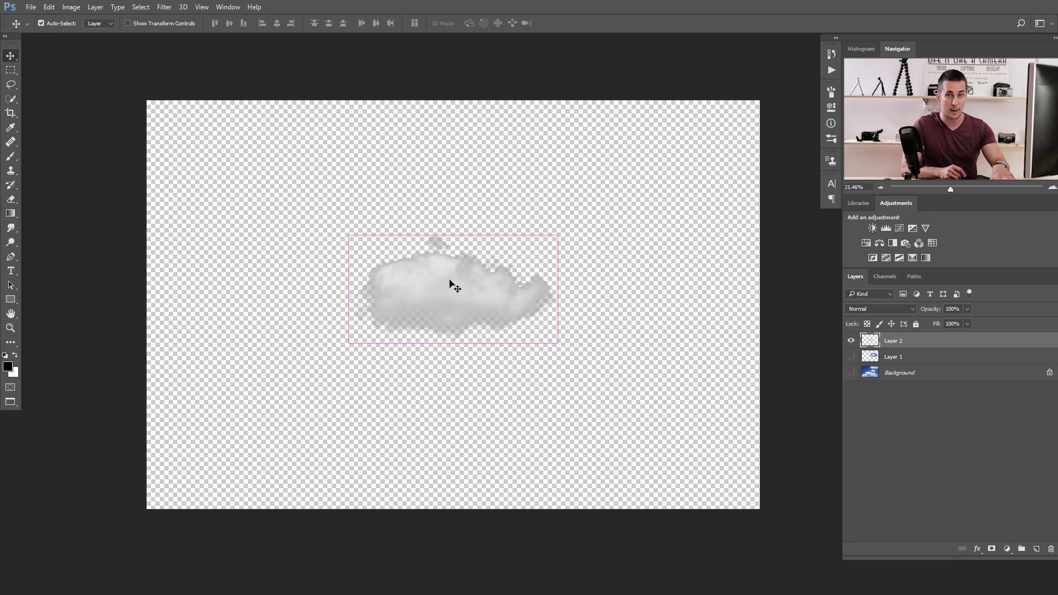
key(ctrl+i)
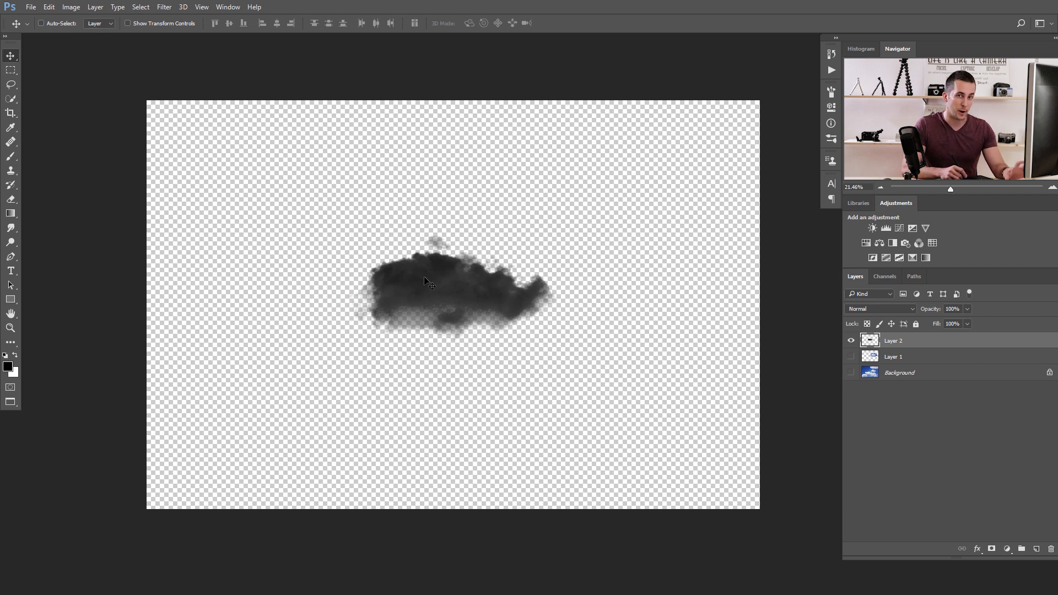
Step: Load the outline of the dark cloud on Layer 2 as a selection, define it as a brush preset named Cloud, and deselect
key(ctrl)
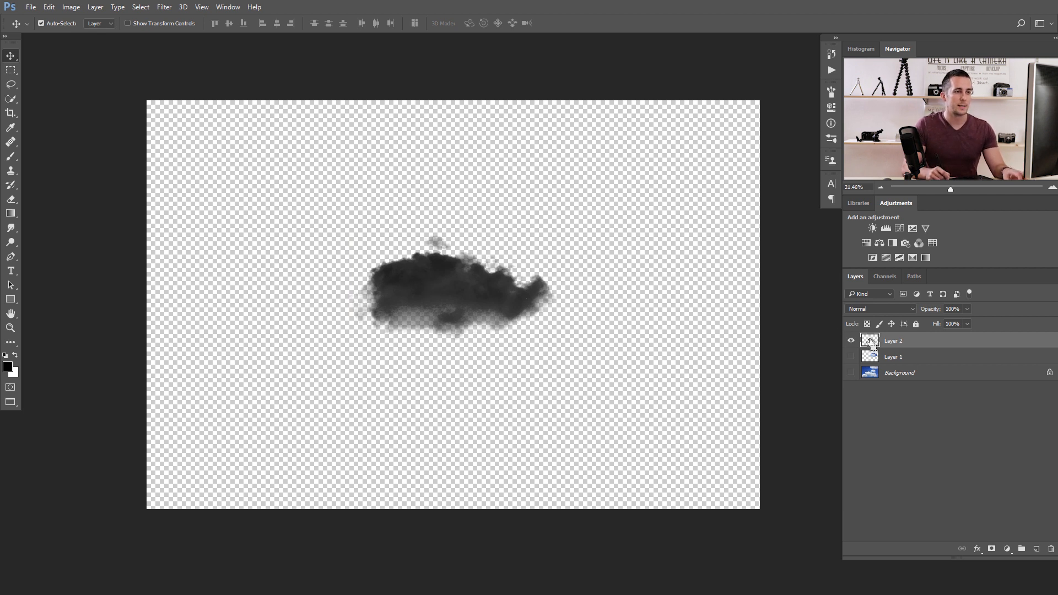
ctrl+click(870, 343)
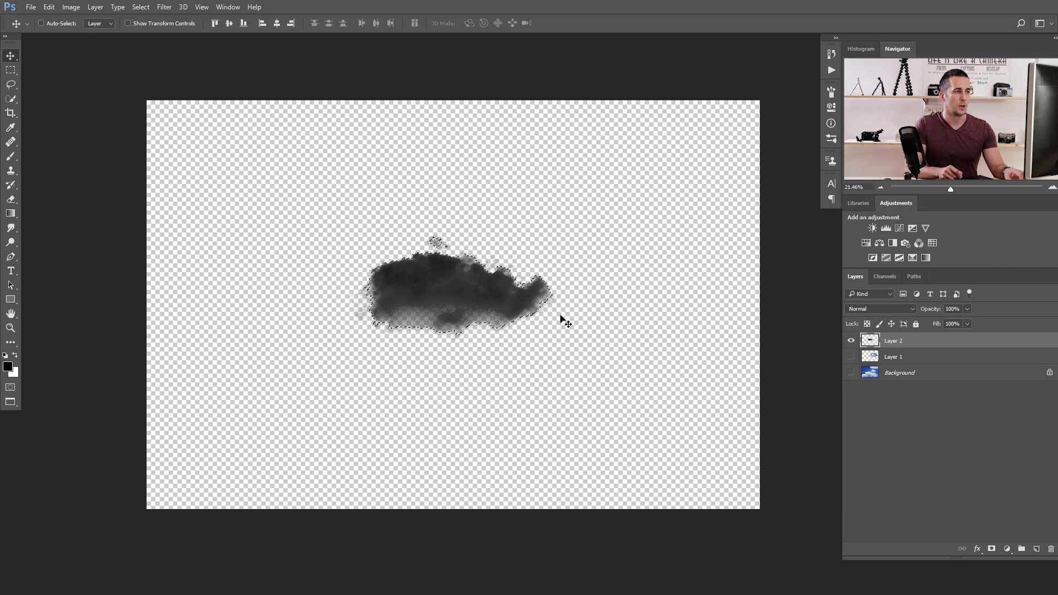
click(51, 7)
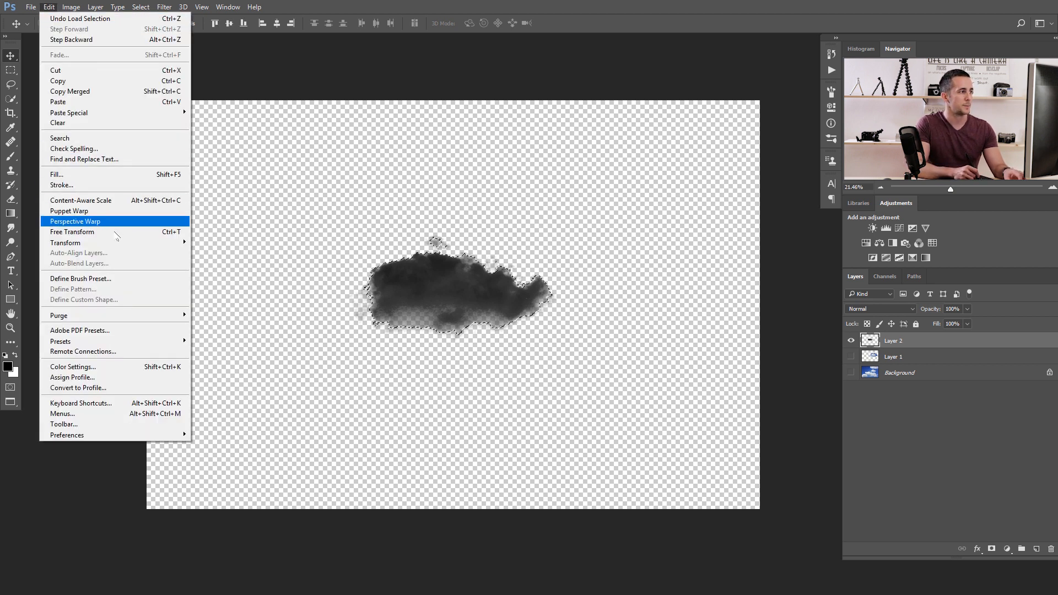
click(113, 284)
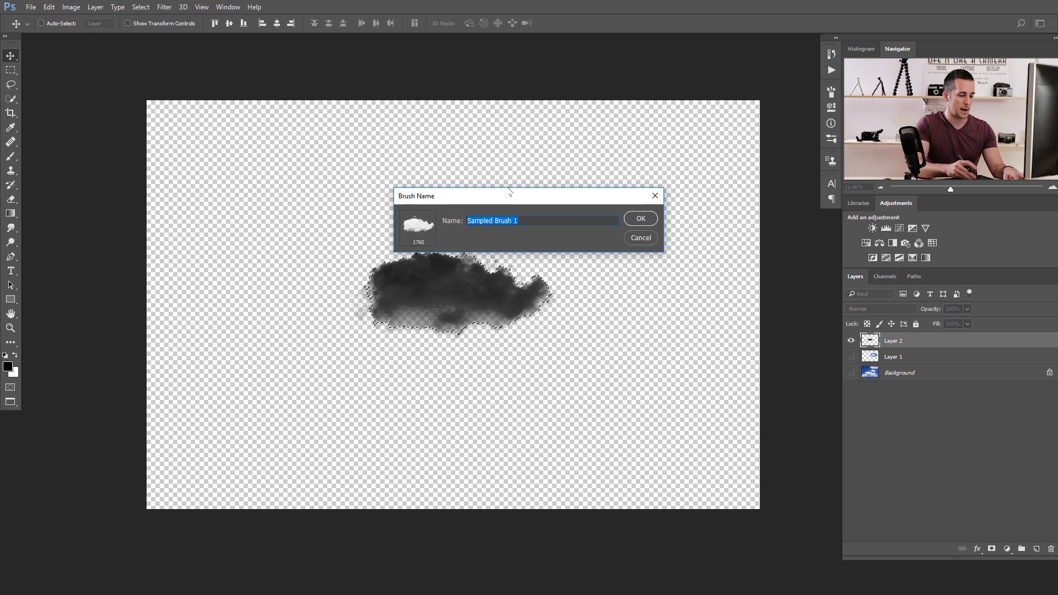
text(Cloud)
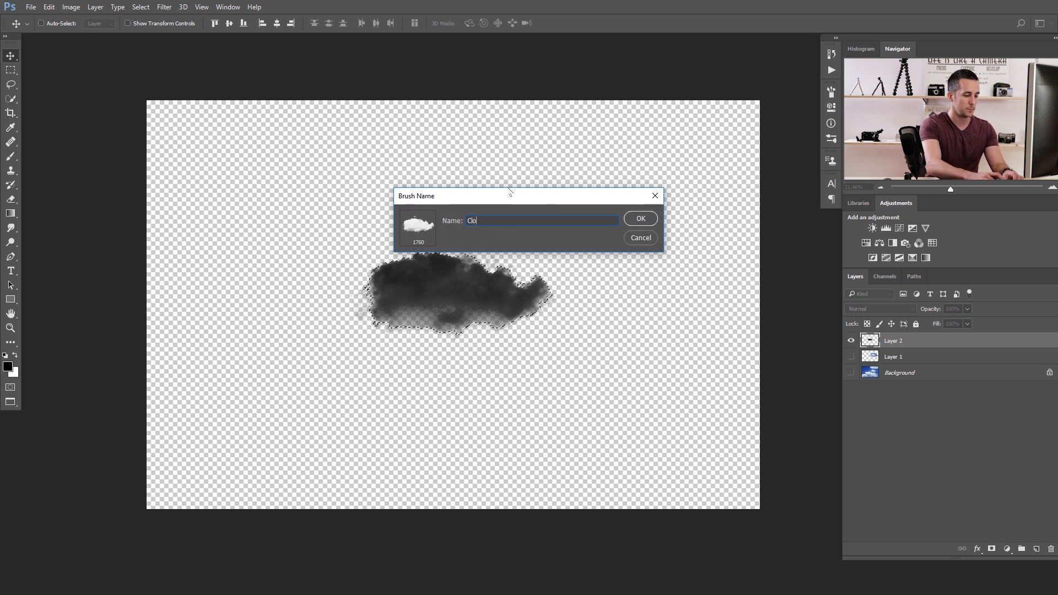
key(Return)
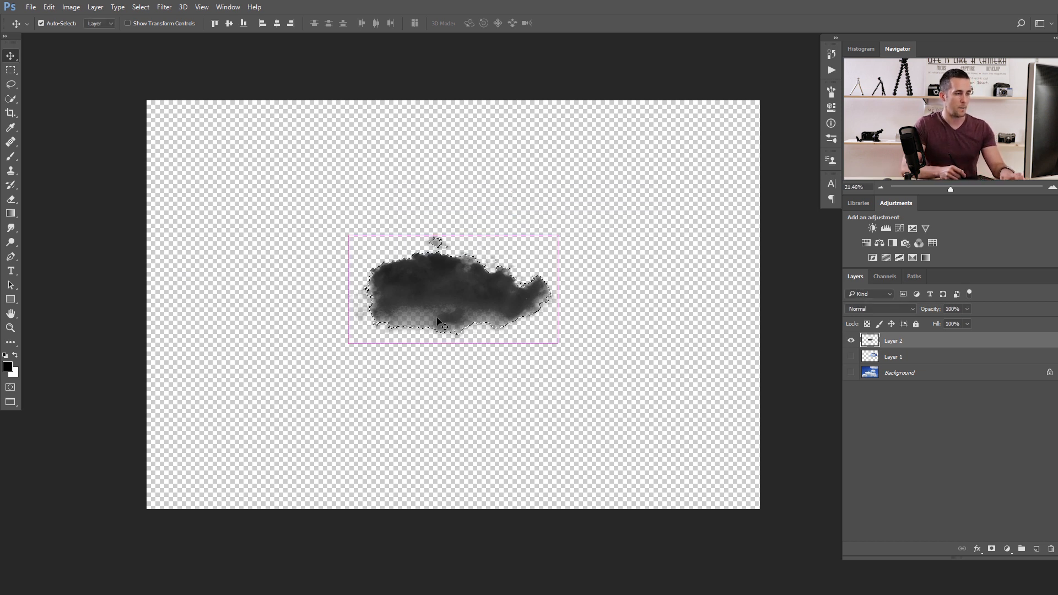
key(ctrl+d)
key(b)
Step: Try test strokes with the new cloud brush across the canvas and undo each one
mouse_move(405, 206)
mouse_down()
mouse_move(336, 226)
mouse_move(311, 339)
mouse_move(480, 421)
mouse_move(612, 276)
mouse_up()
key(ctrl+z)
mouse_move(610, 220)
mouse_down()
mouse_move(544, 202)
mouse_move(485, 208)
mouse_up()
key(ctrl+z)
mouse_move(316, 205)
mouse_down()
mouse_move(443, 348)
mouse_move(463, 265)
mouse_up()
key(ctrl+z)
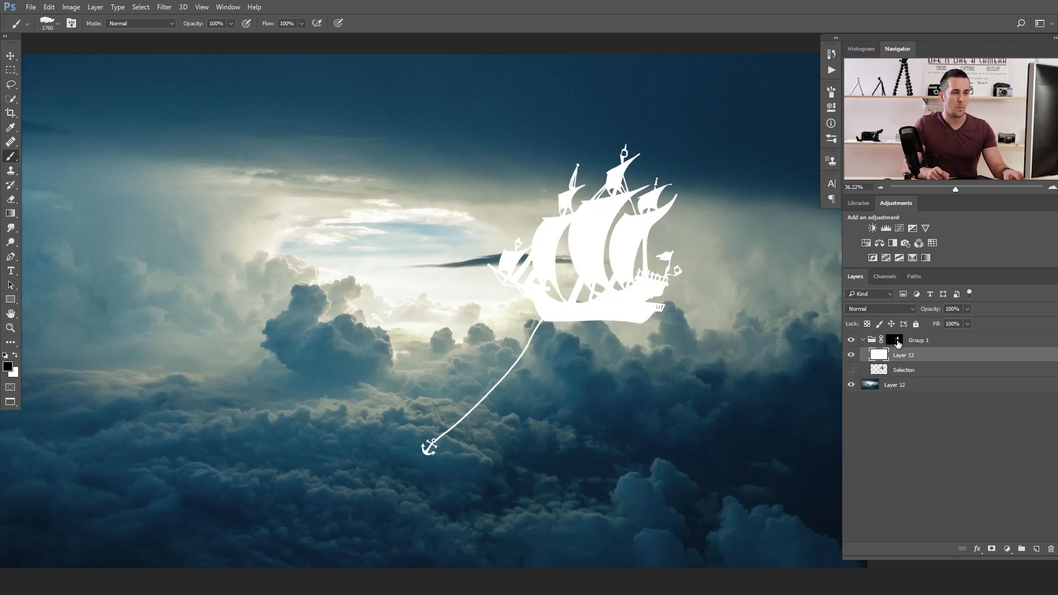
Step: Target the Group 1 mask in the ship composite with white paint and reduce the cloud brush to 40 px
click(897, 340)
key(x)
drag(555, 244, 611, 257)
drag(558, 257, 445, 253)
key(bracketleft)
key(bracketleft)
key(bracketleft)
key(bracketleft)
key(bracketleft)
key(bracketleft)
key(bracketleft)
key(bracketleft)
key(bracketleft)
key(bracketleft)
key(bracketleft)
key(bracketleft)
key(bracketleft)
key(bracketleft)
key(bracketleft)
key(bracketleft)
key(bracketleft)
key(bracketleft)
key(bracketleft)
key(bracketleft)
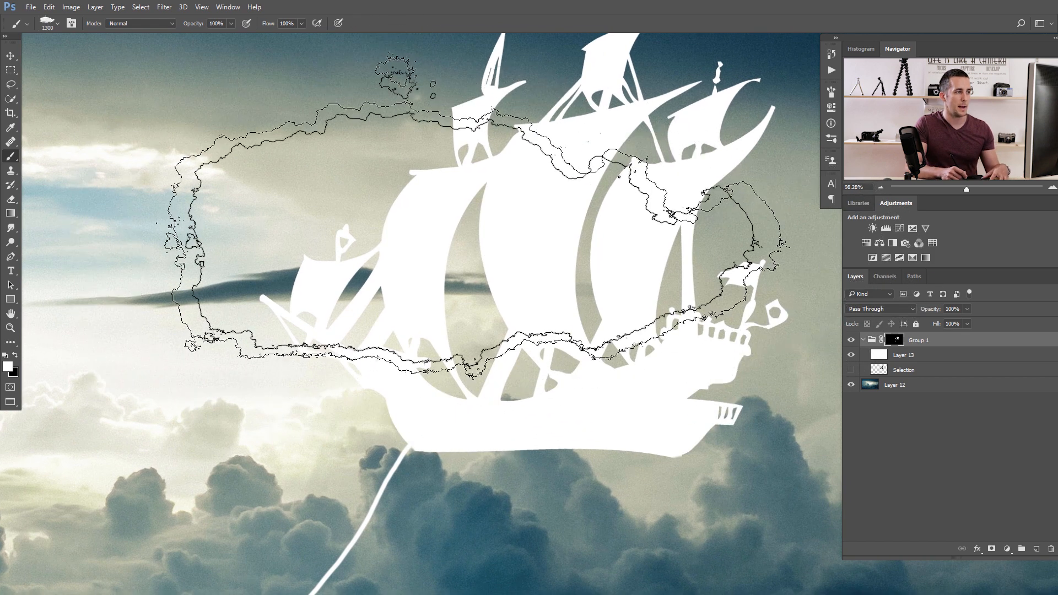
key(bracketleft)
key(bracketleft)
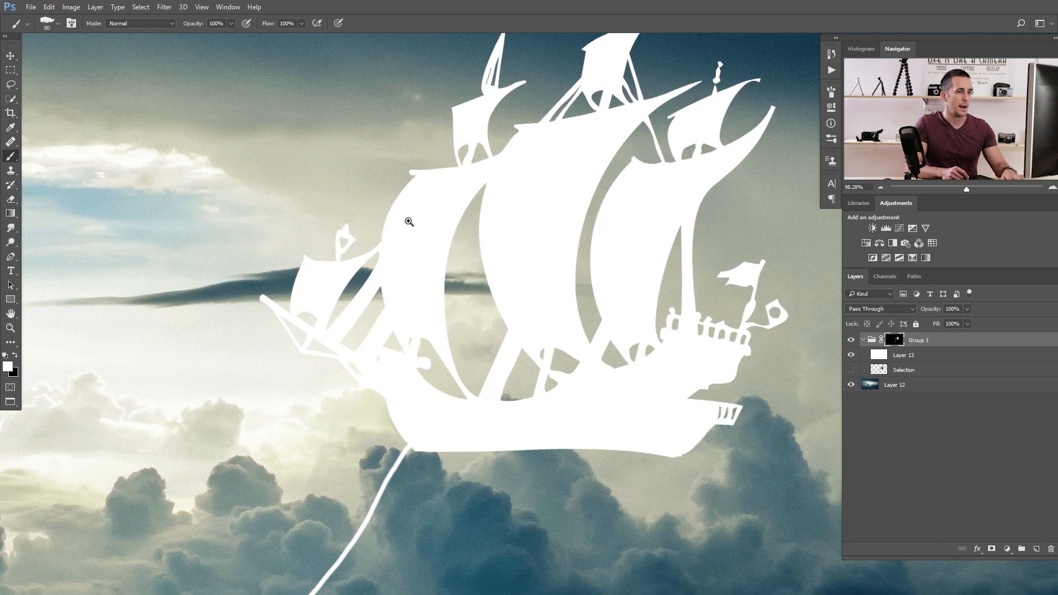
scroll(420, 226, up, 2)
key(bracketleft)
key(bracketleft)
key(bracketleft)
key(bracketleft)
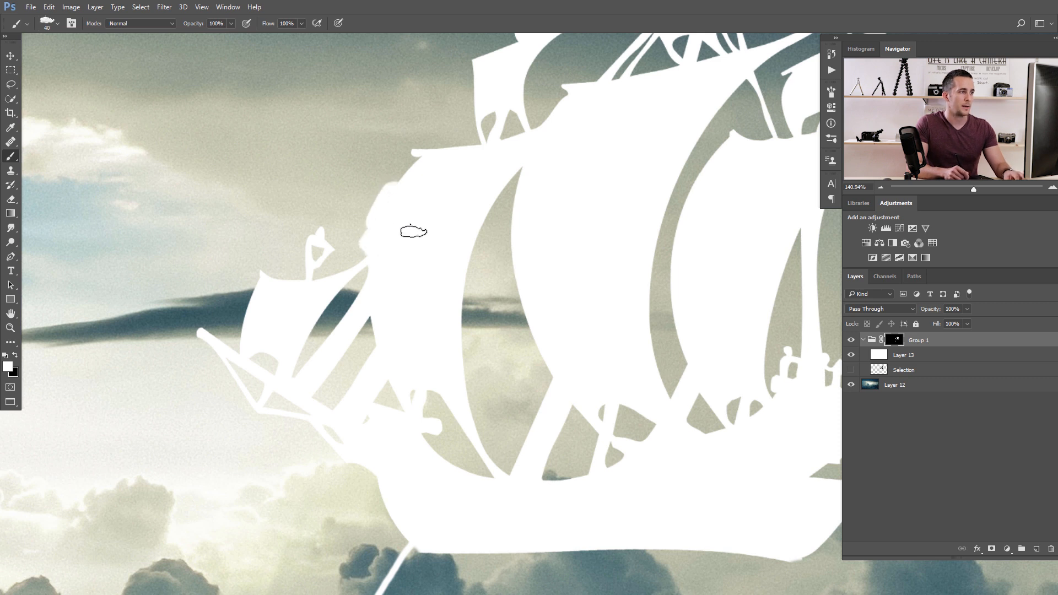
Step: Try cloud brush strokes and single dabs along the front large sail's outer edge on the group mask, and remove them
scroll(418, 180, up, 1)
drag(418, 181, 374, 248)
key(ctrl+z)
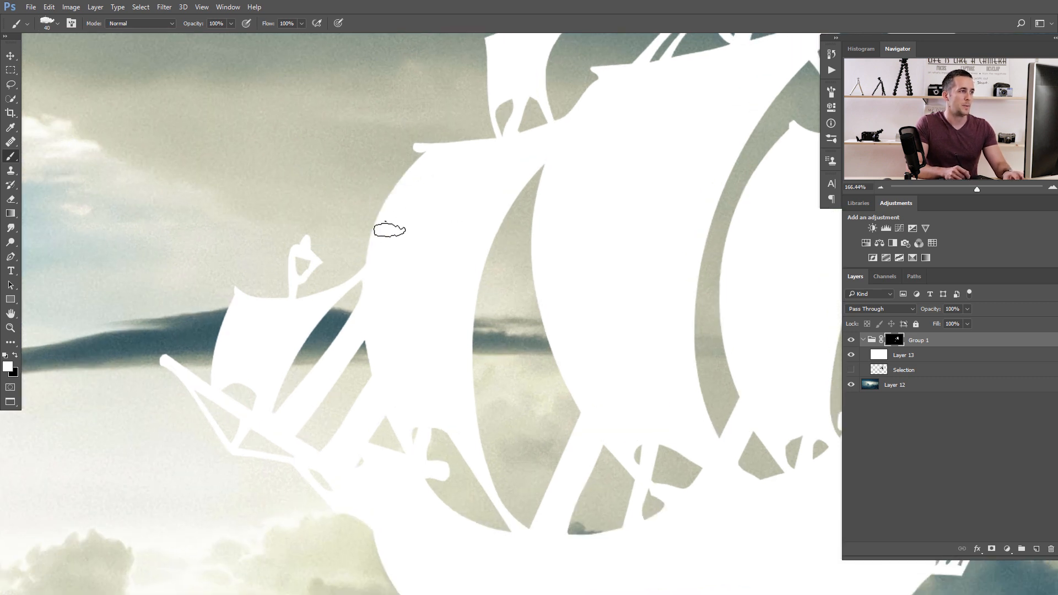
click(388, 211)
click(373, 231)
key(ctrl+z)
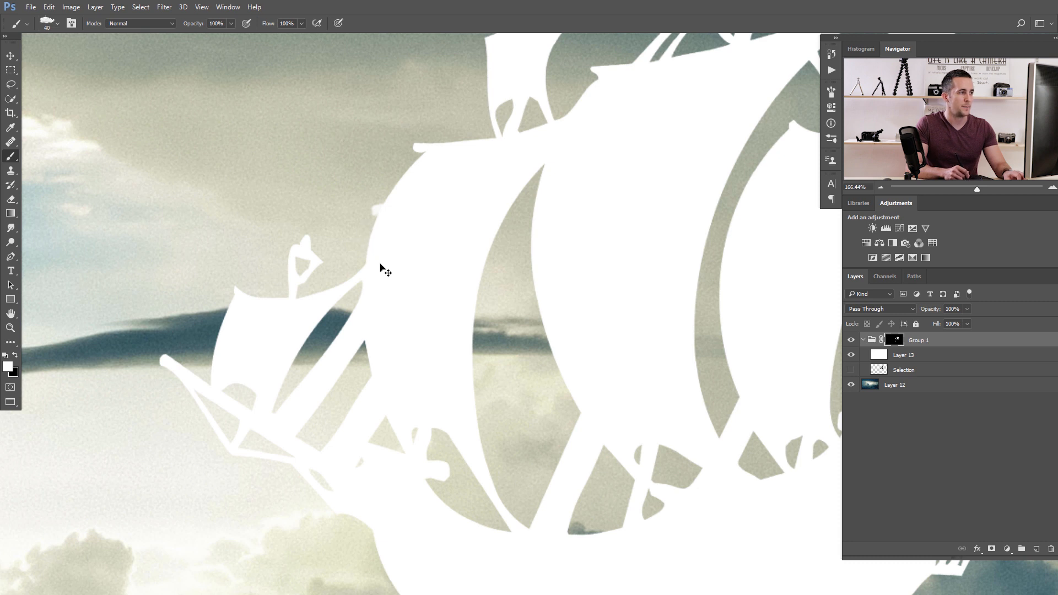
key(x)
drag(431, 244, 405, 244)
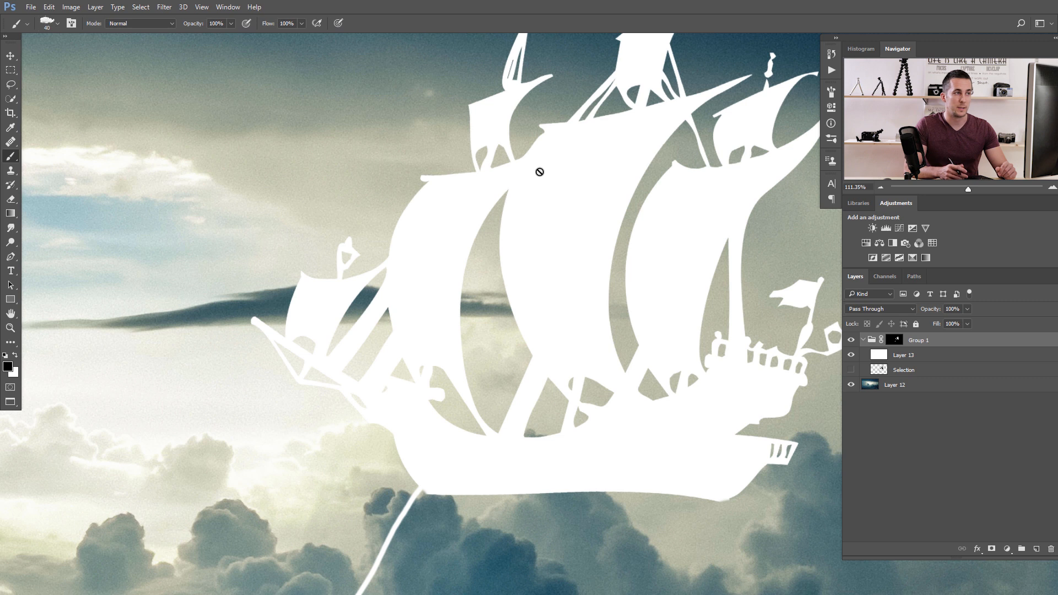
drag(498, 244, 419, 226)
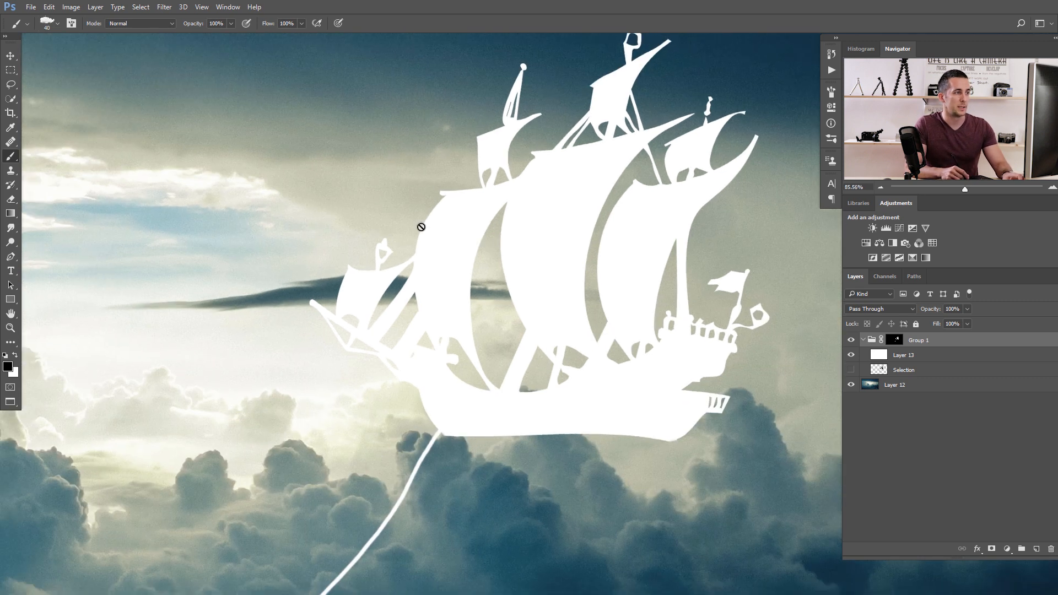
click(895, 340)
key(x)
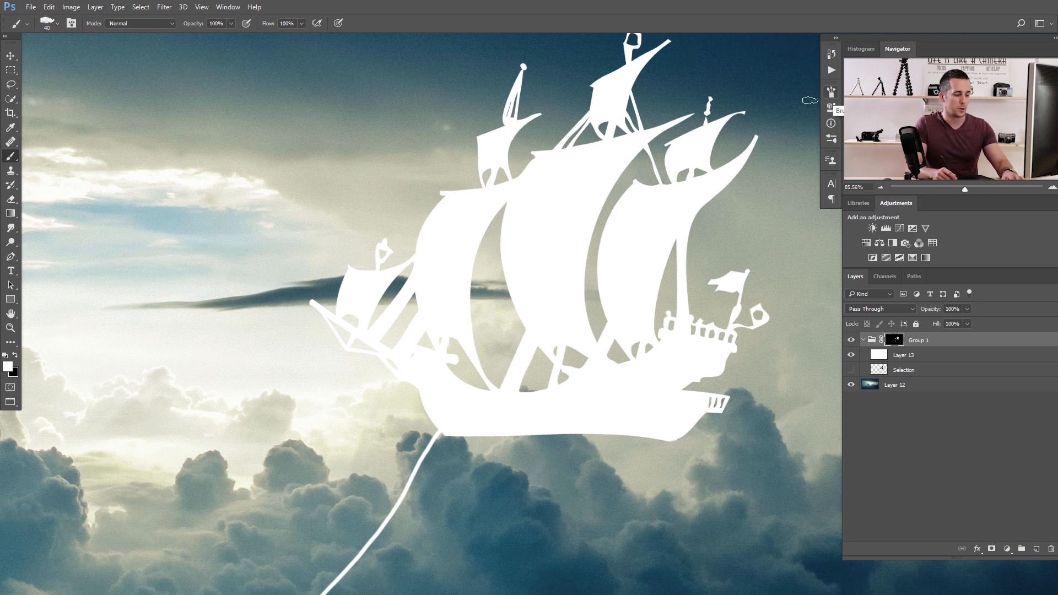
Step: Set the cloud brush tip spacing to 122% and enable Shape Dynamics with 100% size jitter and 41% angle jitter
key(F5)
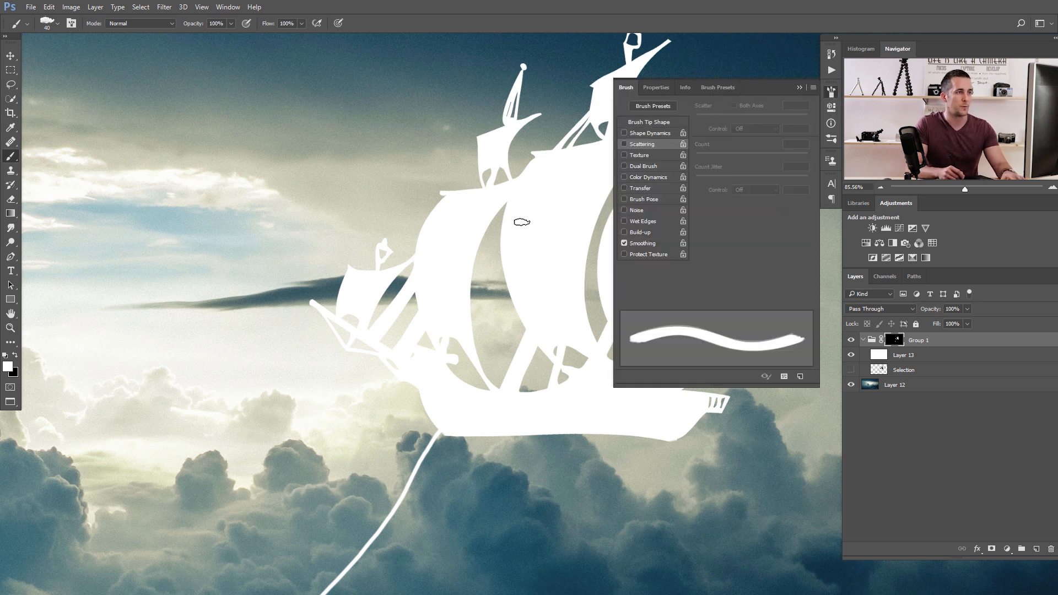
click(650, 133)
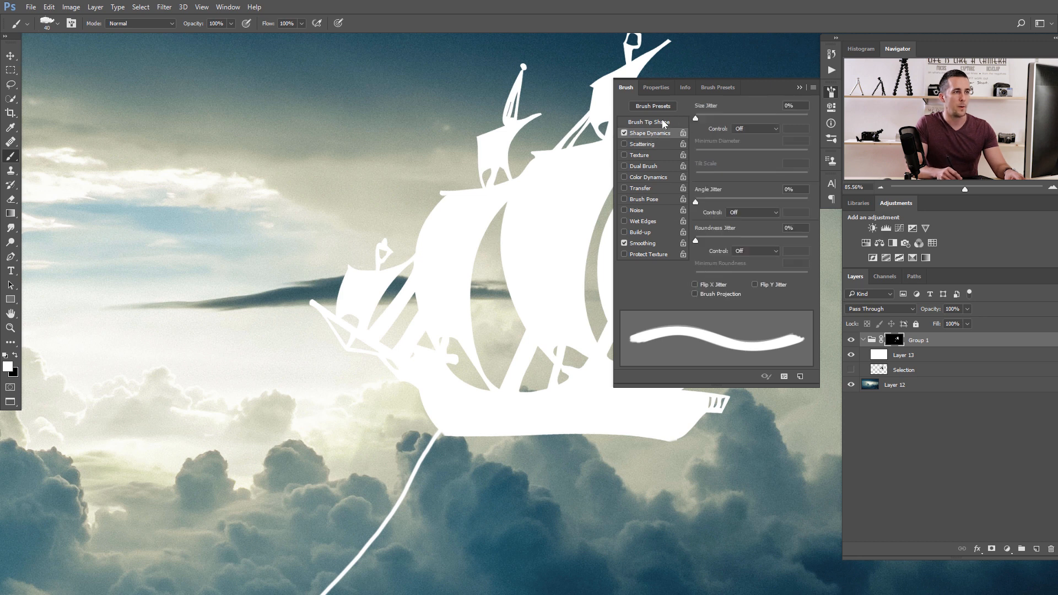
click(649, 122)
drag(702, 286, 758, 290)
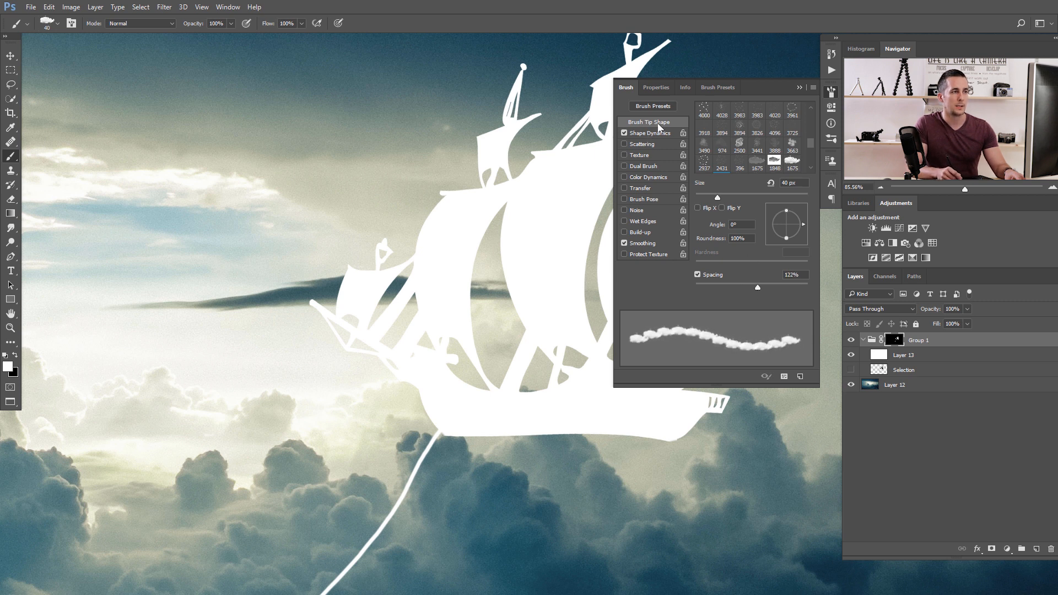
click(648, 134)
drag(707, 119, 808, 118)
drag(696, 202, 742, 204)
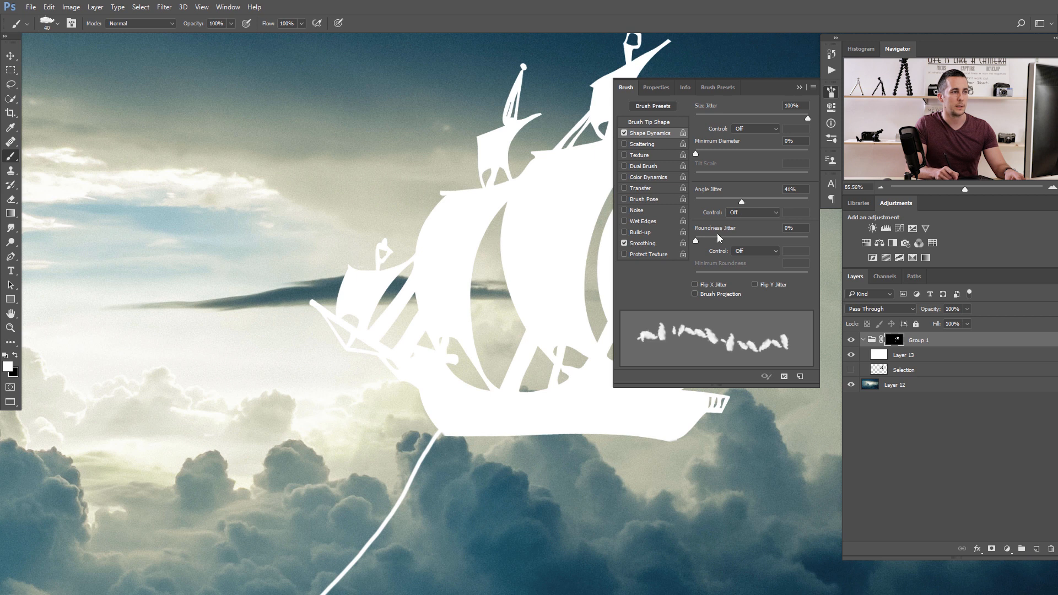
Step: Reduce the cloud brush spacing to 59% and enable Scattering with a scatter of 44%
click(657, 123)
drag(756, 285, 726, 283)
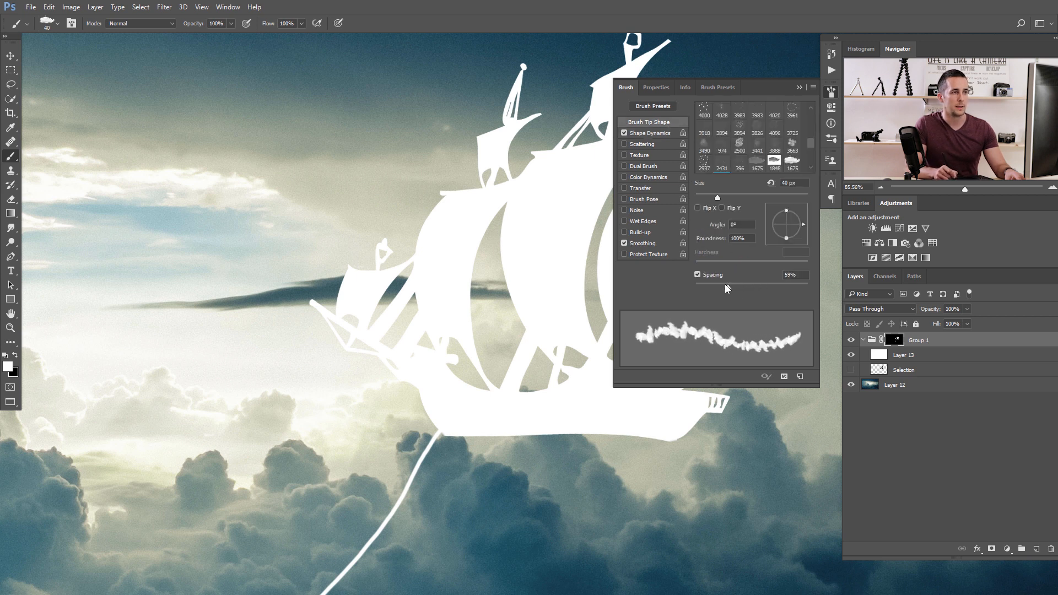
click(643, 144)
drag(696, 116, 700, 118)
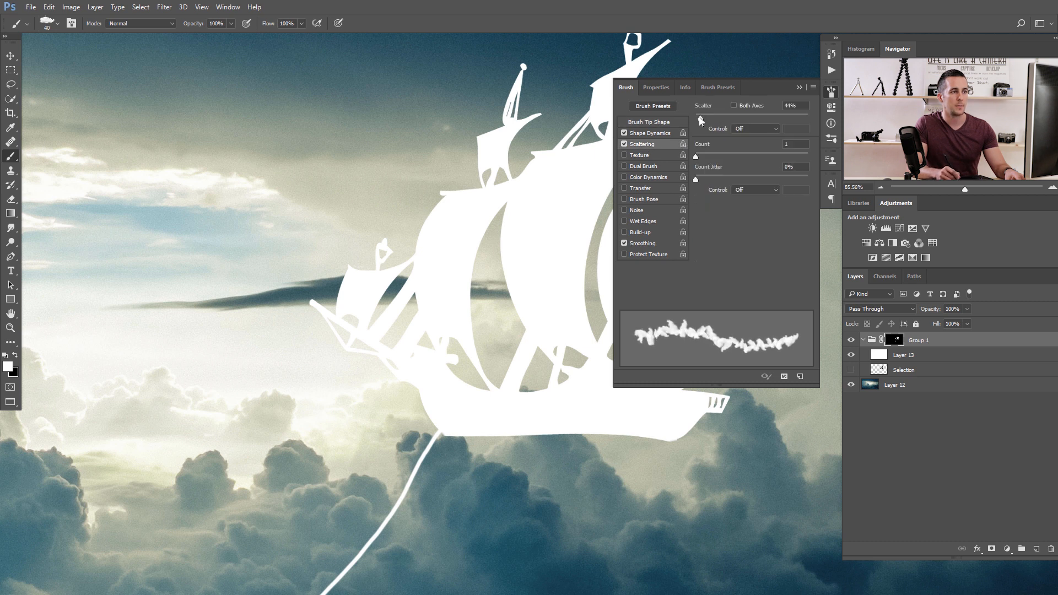
Step: Raise the cloud brush's angle jitter to 43%, fine-tune its spacing, and close the brush settings
click(651, 132)
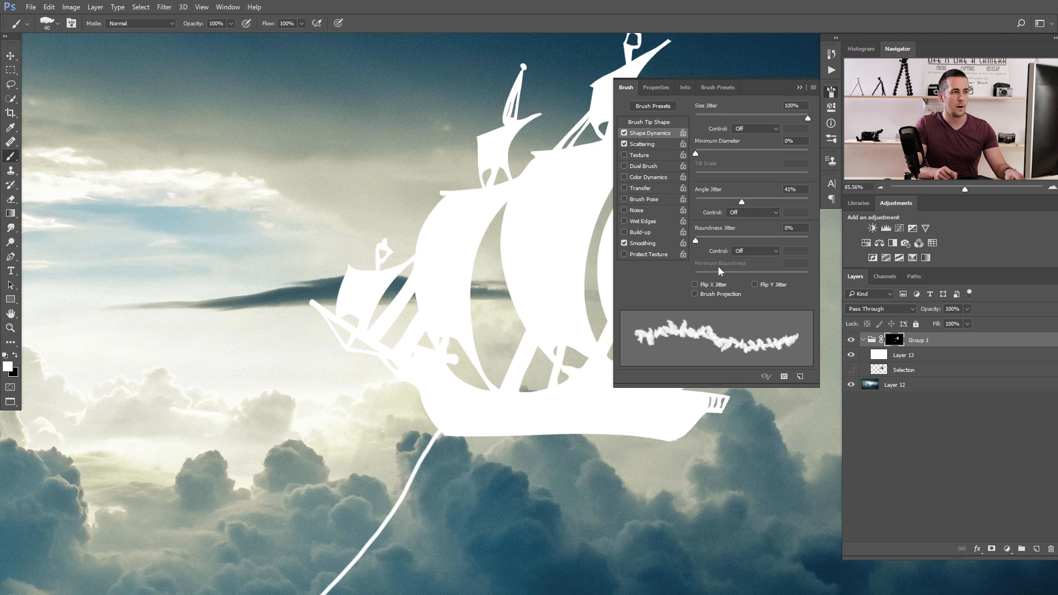
drag(742, 203, 744, 206)
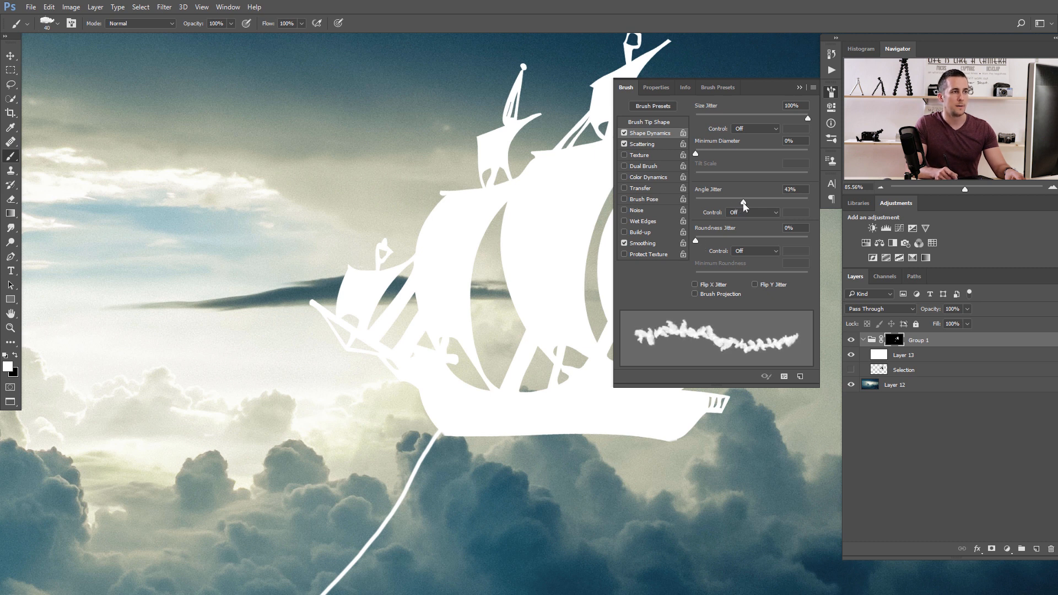
click(656, 123)
drag(726, 291, 725, 287)
click(801, 89)
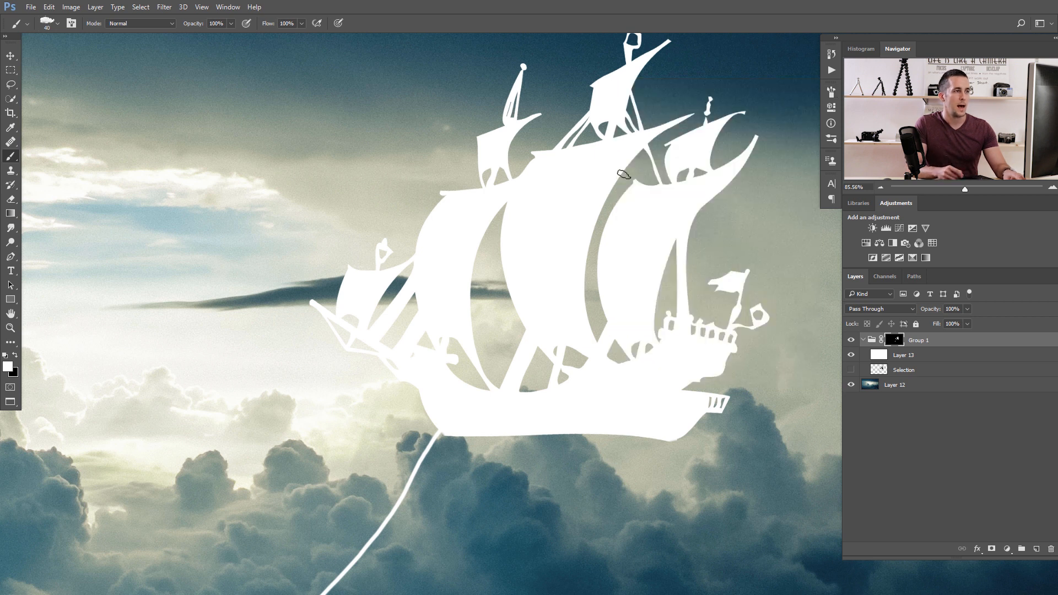
Step: Paint white cloud texture on the group mask along both edges of the front large sail, enlarging the brush for broader puffs
drag(424, 236, 450, 236)
drag(447, 195, 418, 260)
drag(455, 228, 470, 227)
key(bracketright)
key(bracketright)
key(bracketright)
key(bracketright)
key(bracketright)
mouse_move(477, 176)
mouse_down()
mouse_move(541, 226)
mouse_move(568, 189)
mouse_move(525, 259)
mouse_up()
mouse_move(565, 212)
mouse_down()
mouse_move(522, 292)
mouse_move(505, 382)
mouse_move(501, 246)
mouse_up()
mouse_move(516, 206)
mouse_down()
mouse_move(512, 255)
mouse_move(514, 240)
mouse_move(536, 364)
mouse_move(544, 358)
mouse_move(571, 411)
mouse_move(559, 411)
mouse_move(538, 362)
mouse_move(546, 398)
mouse_move(493, 299)
mouse_up()
Step: With the cloud brush at 20 px, roughen the front large sail's lower outer edge and the ropes running towards the bow
key(bracketleft)
key(bracketleft)
key(bracketleft)
key(bracketleft)
key(bracketleft)
key(bracketleft)
key(bracketleft)
key(bracketleft)
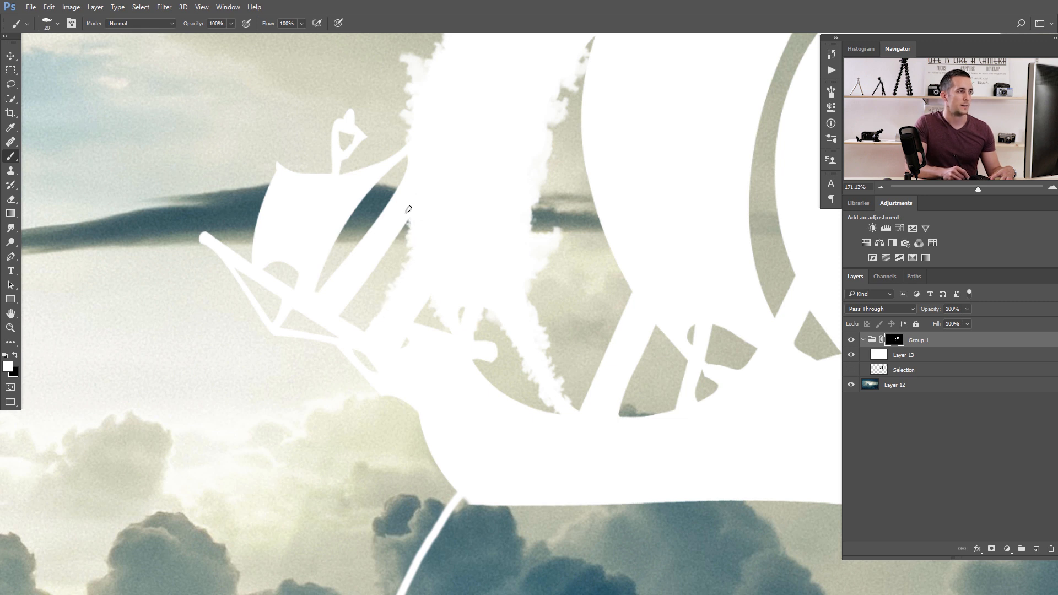
mouse_move(396, 237)
mouse_down()
mouse_move(340, 308)
mouse_move(361, 283)
mouse_move(331, 293)
mouse_move(345, 263)
mouse_move(324, 287)
mouse_move(410, 176)
mouse_move(401, 148)
mouse_up()
drag(405, 238, 306, 343)
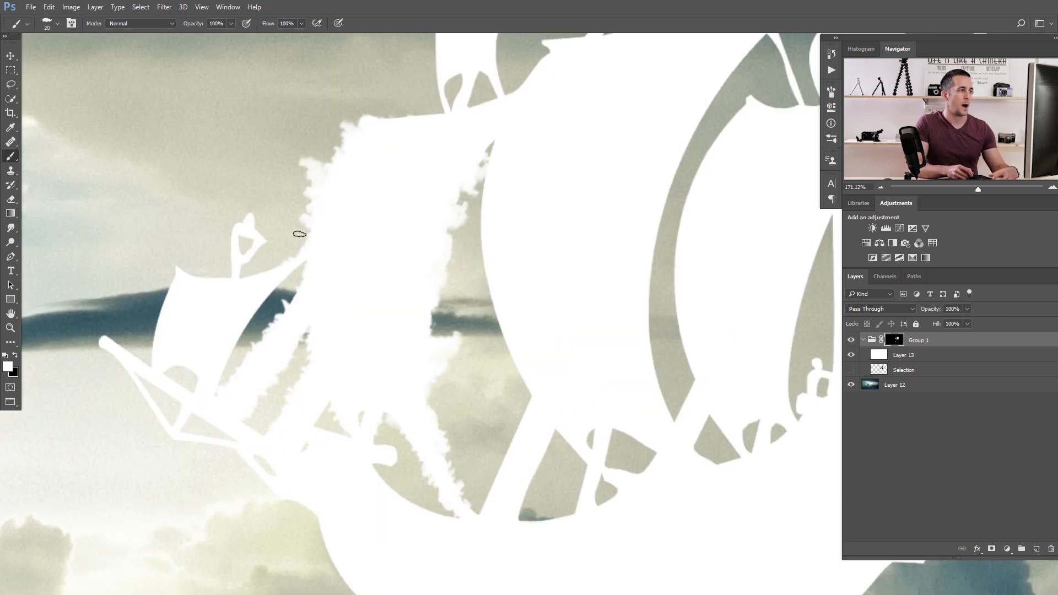
Step: Paint cloudy edges around the small bow sail, covering its flag, upper edge and front edge
drag(233, 232, 228, 263)
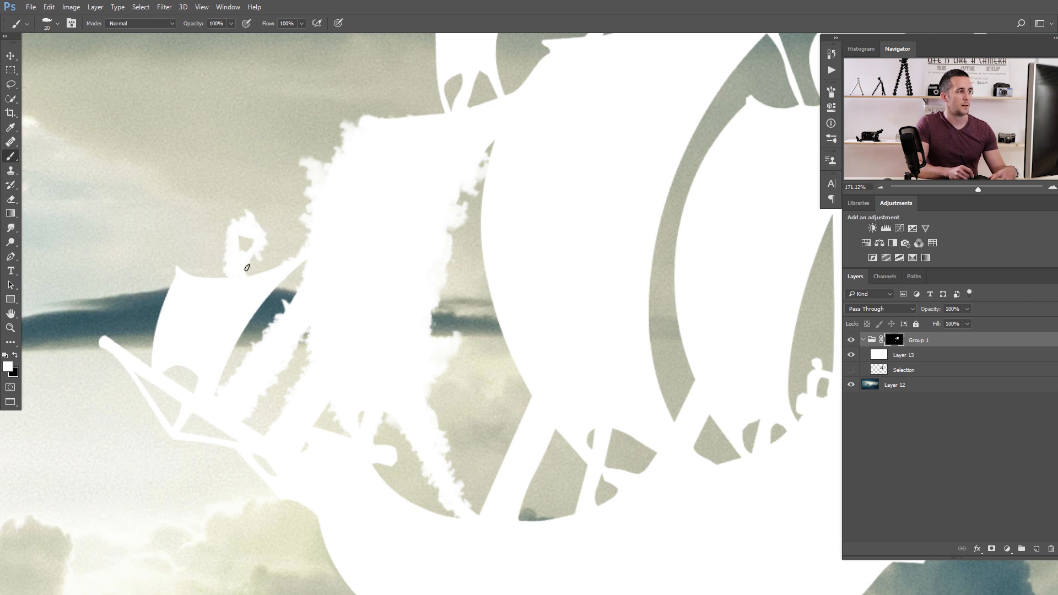
mouse_move(239, 274)
mouse_down()
mouse_move(187, 269)
mouse_move(224, 284)
mouse_move(288, 261)
mouse_up()
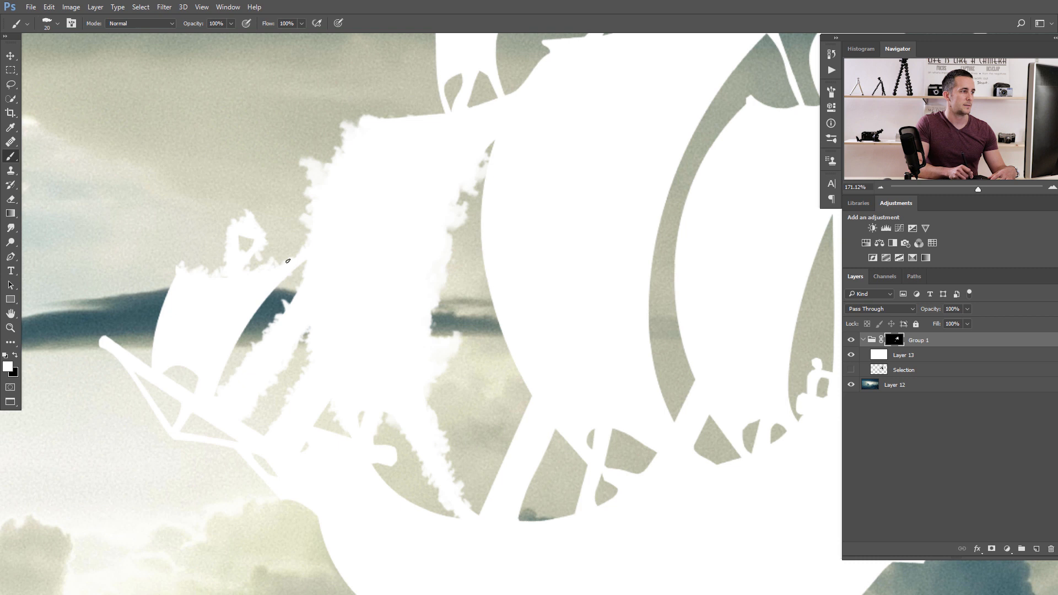
key(])
key(])
mouse_move(177, 270)
mouse_down()
mouse_move(157, 306)
mouse_move(167, 336)
mouse_move(181, 266)
mouse_move(181, 290)
mouse_up()
Step: Roughen the bowsprit tip and the thin line beneath it on the mask, using a smaller cloud brush for the line
mouse_move(128, 265)
mouse_down()
mouse_move(174, 298)
mouse_move(132, 267)
mouse_move(198, 307)
mouse_up()
key(bracketleft)
key(bracketleft)
key(bracketleft)
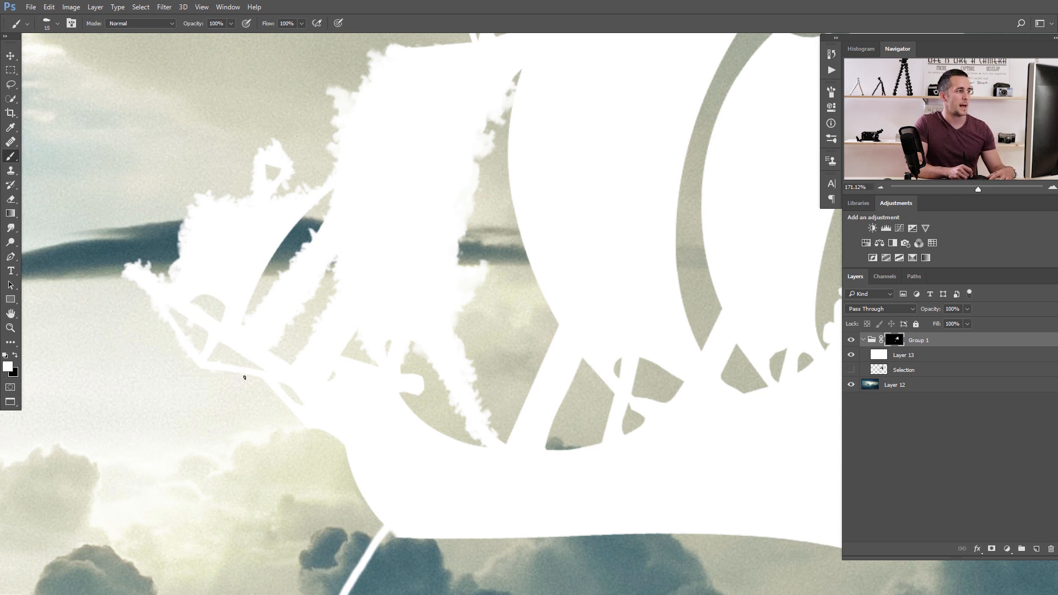
drag(202, 362, 256, 371)
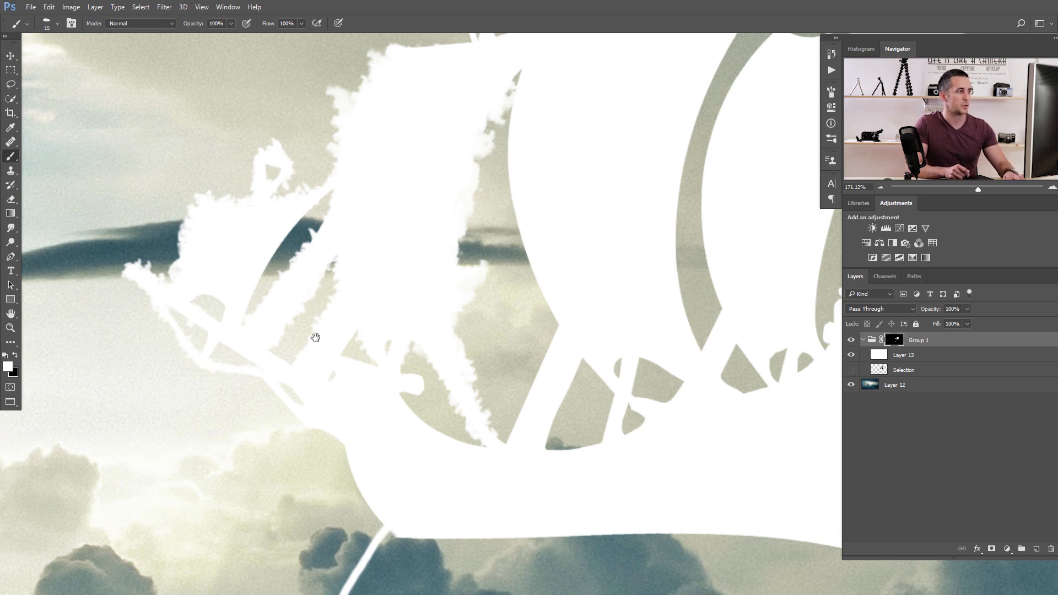
Step: Paint cloudy edges around the lower stern of the hull on the mask, varying the brush size up to 50 px
drag(576, 316, 364, 287)
drag(516, 305, 264, 300)
key(bracketright)
key(bracketright)
key(bracketright)
drag(452, 392, 456, 309)
mouse_move(457, 333)
mouse_down()
mouse_move(485, 325)
mouse_move(430, 312)
mouse_move(530, 332)
mouse_move(518, 355)
mouse_move(485, 369)
mouse_move(457, 364)
mouse_move(499, 349)
mouse_move(500, 337)
mouse_move(480, 356)
mouse_move(499, 339)
mouse_move(496, 361)
mouse_move(521, 346)
mouse_move(510, 364)
mouse_move(542, 356)
mouse_move(463, 370)
mouse_move(403, 425)
mouse_up()
key(bracketleft)
key(bracketleft)
key(bracketleft)
key(bracketright)
key(bracketright)
key(bracketright)
key(bracketright)
key(bracketright)
key(bracketright)
key(bracketright)
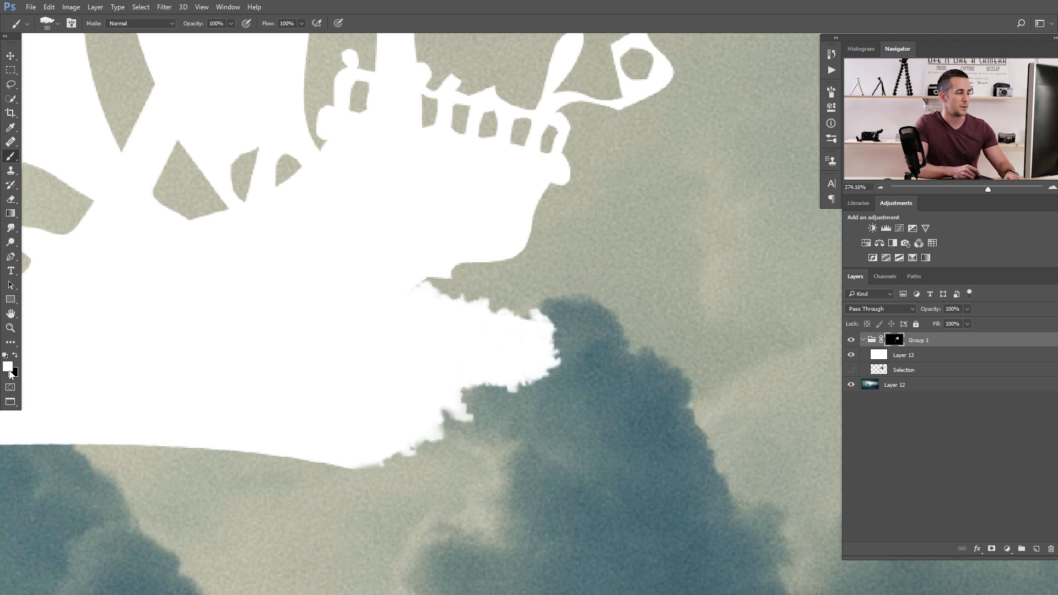
Step: Cut small cloudy gaps back into the projecting stern detail by painting black on the mask with a smaller cloud brush
key(bracketleft)
key(bracketleft)
mouse_move(489, 328)
mouse_down()
mouse_move(483, 359)
mouse_move(511, 334)
mouse_move(509, 356)
mouse_move(531, 342)
mouse_move(536, 385)
mouse_move(521, 377)
mouse_move(514, 401)
mouse_up()
key(bracketright)
Step: Break up the bow rigging, its gaps and the forward hull edge on the mask with black and white cloud strokes
drag(328, 318, 467, 342)
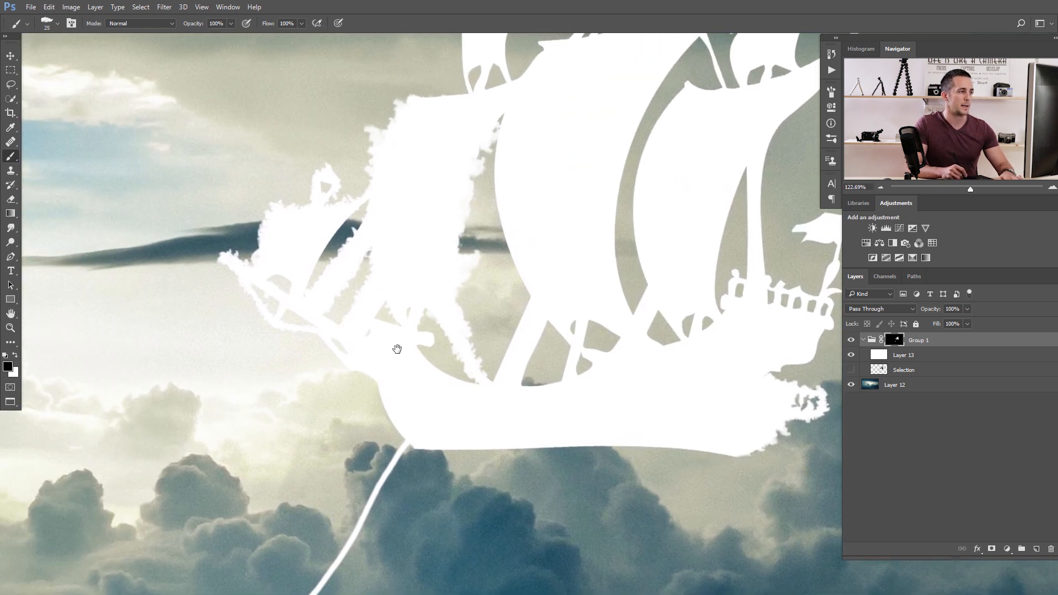
click(328, 318)
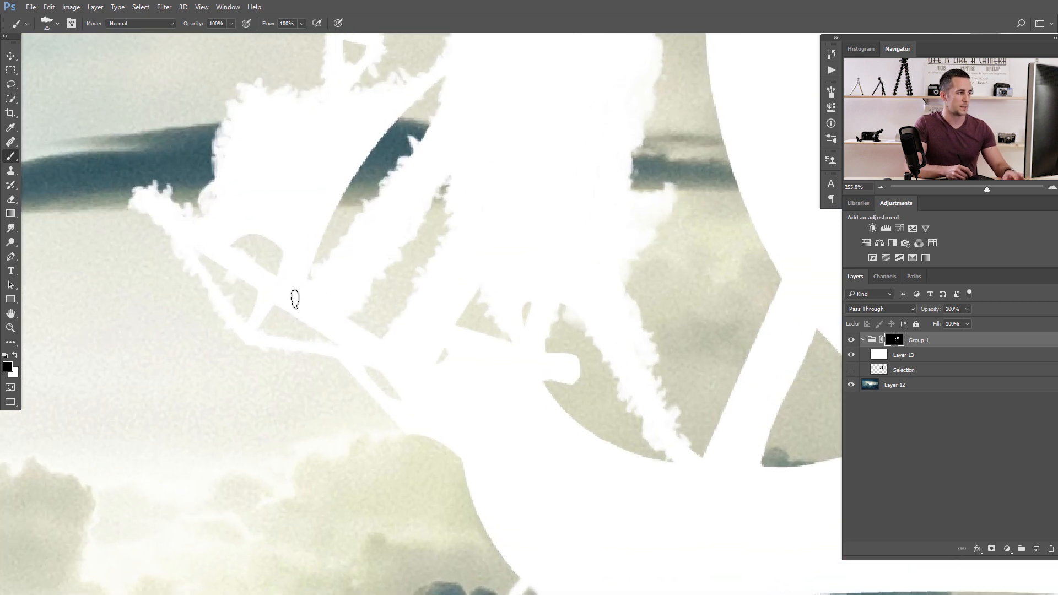
key(bracketright)
drag(221, 262, 265, 317)
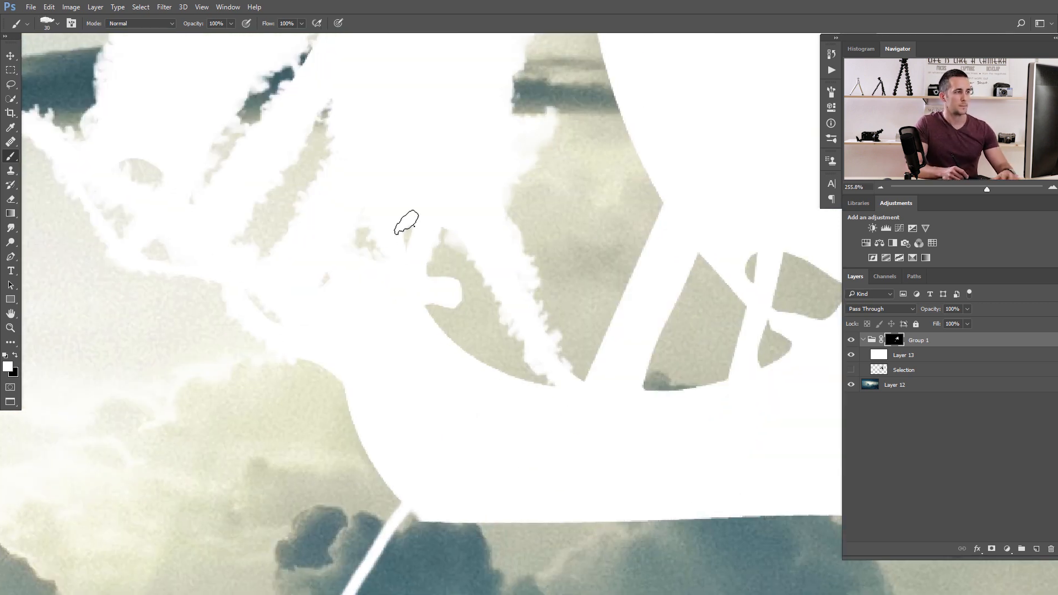
drag(407, 225, 574, 371)
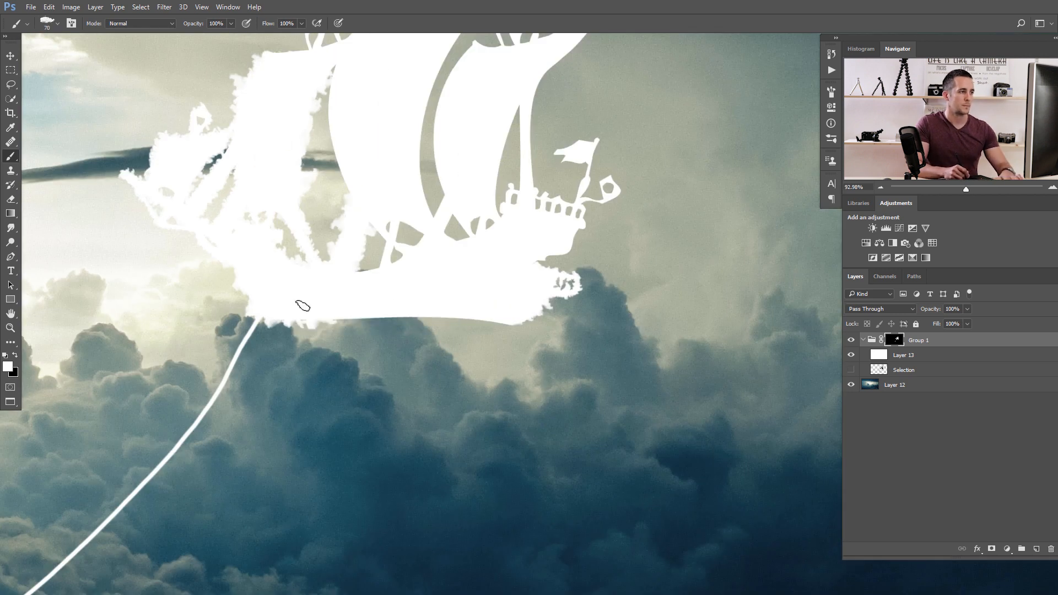
Step: Paint cloudy edges along the hull's underside, the bow flag and the front sail on the mask, varying the brush between 30 and 70 px
drag(300, 303, 424, 284)
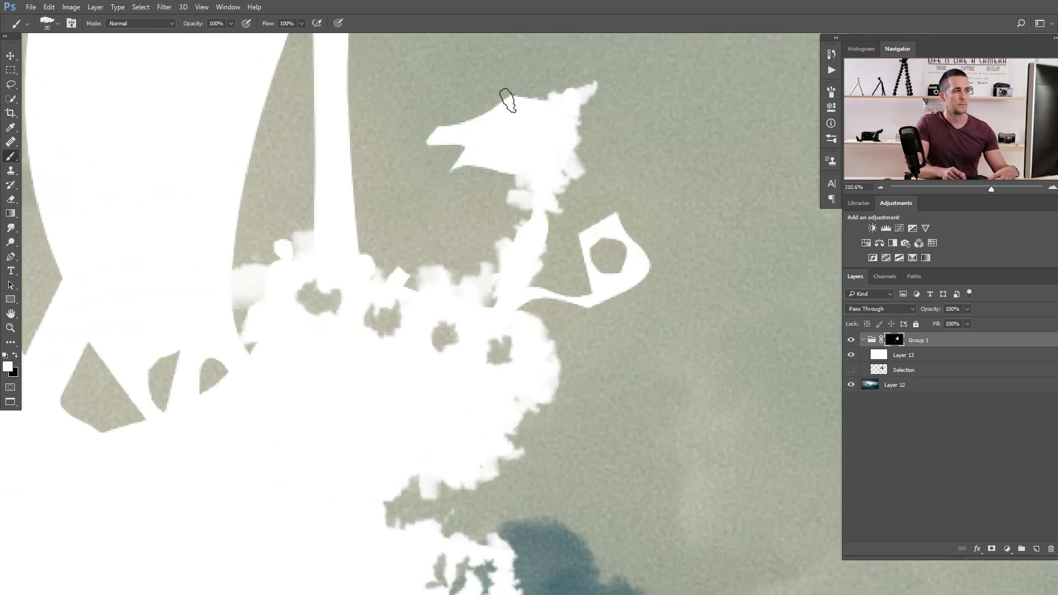
drag(507, 100, 606, 259)
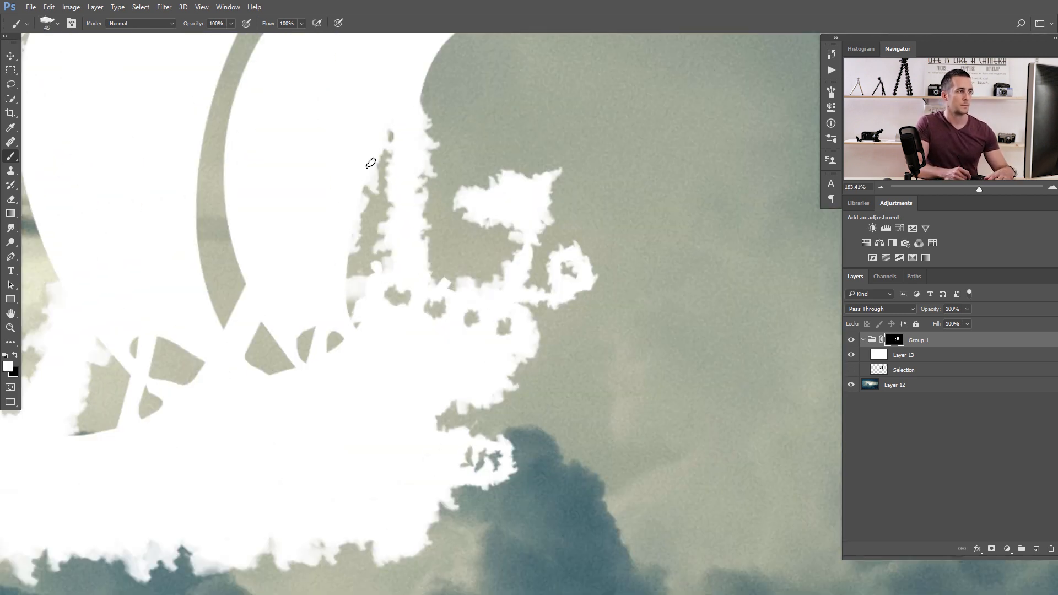
mouse_move(371, 161)
mouse_down()
mouse_move(301, 338)
mouse_move(255, 331)
mouse_up()
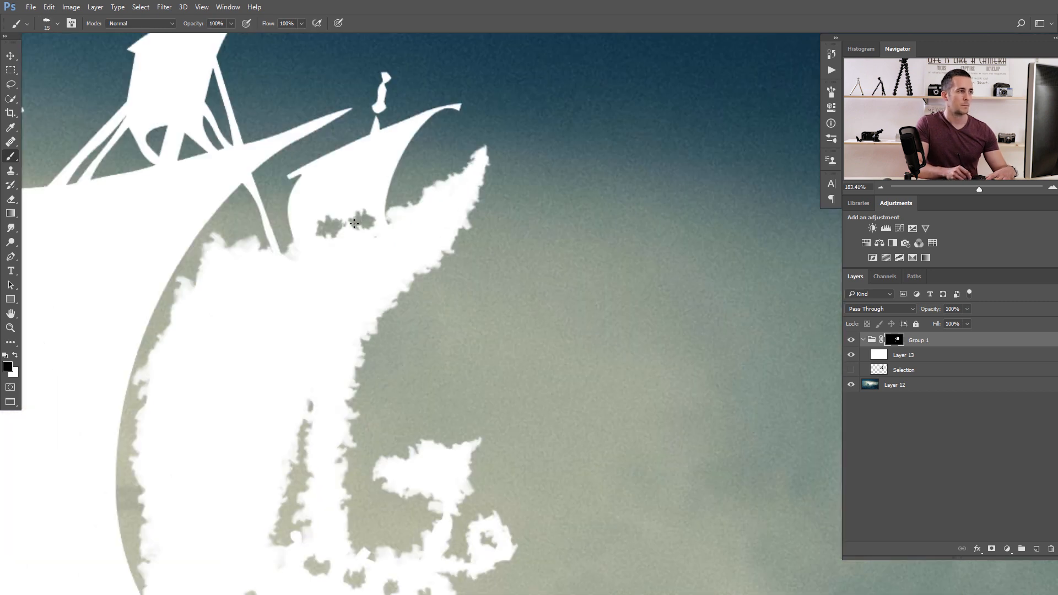
Step: Break up the small upper sails and mast rigging on the mask with 15 to 25 px cloud strokes
mouse_move(371, 135)
mouse_down()
mouse_move(277, 182)
mouse_move(215, 187)
mouse_up()
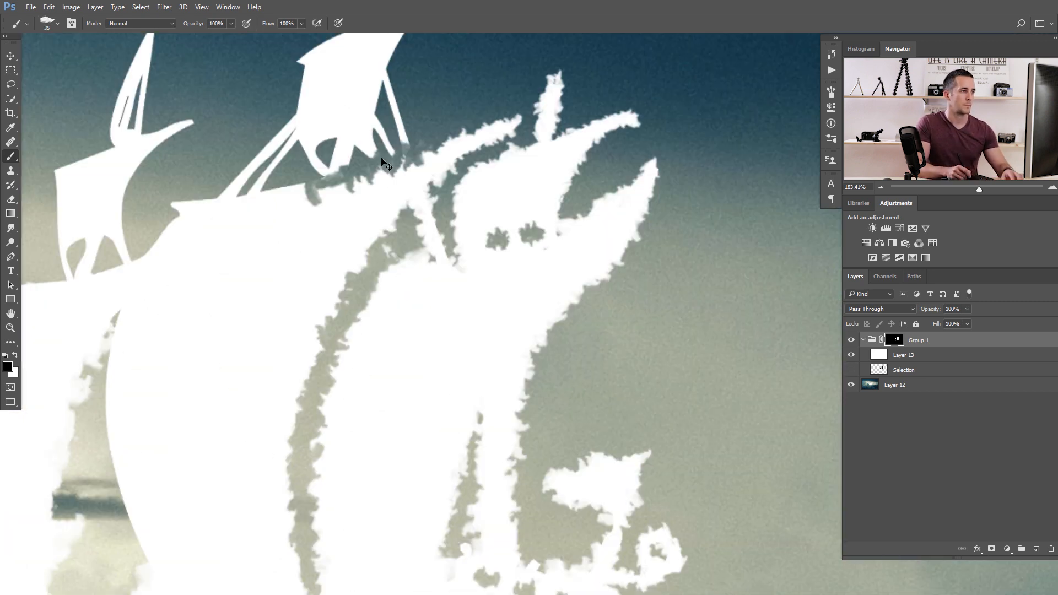
mouse_move(419, 94)
mouse_down()
mouse_move(358, 143)
mouse_move(263, 152)
mouse_up()
drag(408, 111, 352, 193)
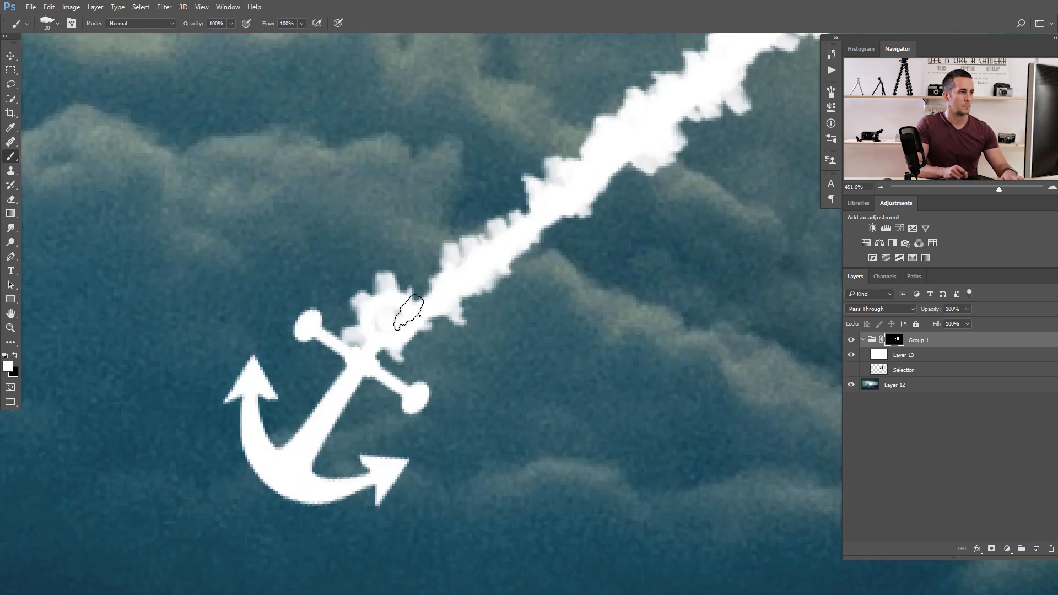
Step: Roughen the anchor and its rope on the mask with a 30 px cloud brush
mouse_move(402, 307)
mouse_down()
mouse_move(303, 326)
mouse_move(300, 443)
mouse_move(362, 496)
mouse_up()
key(x)
key(ctrl+0)
drag(536, 285, 541, 236)
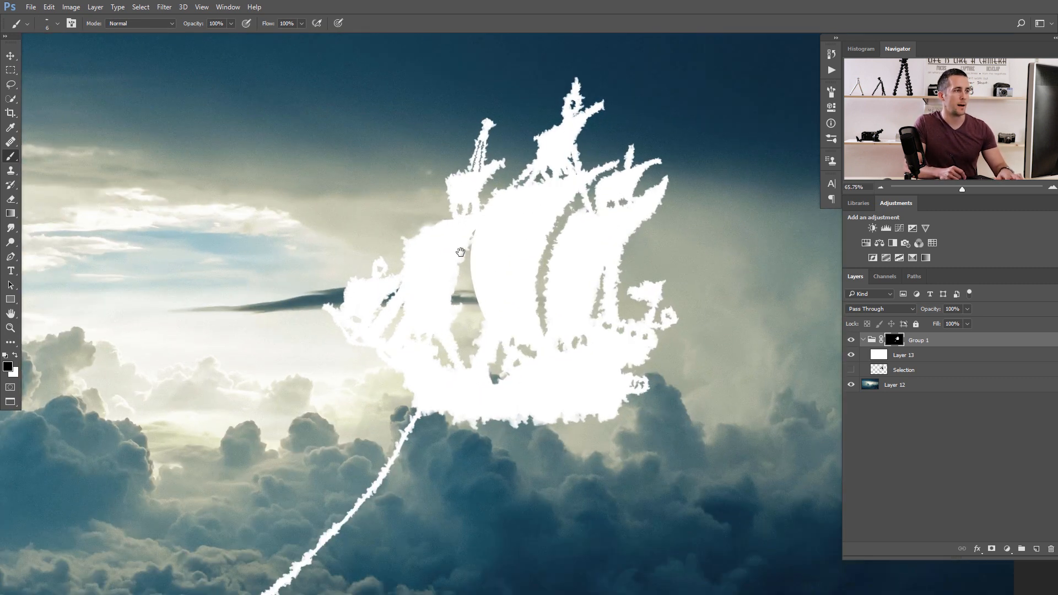
Step: Paint a cloudy rear edge on the central mainsail in white on the mask, enlarging the cloud brush to 100 px
drag(461, 253, 505, 260)
key(bracketright)
key(bracketright)
key(bracketright)
key(bracketright)
key(bracketright)
key(bracketright)
key(bracketright)
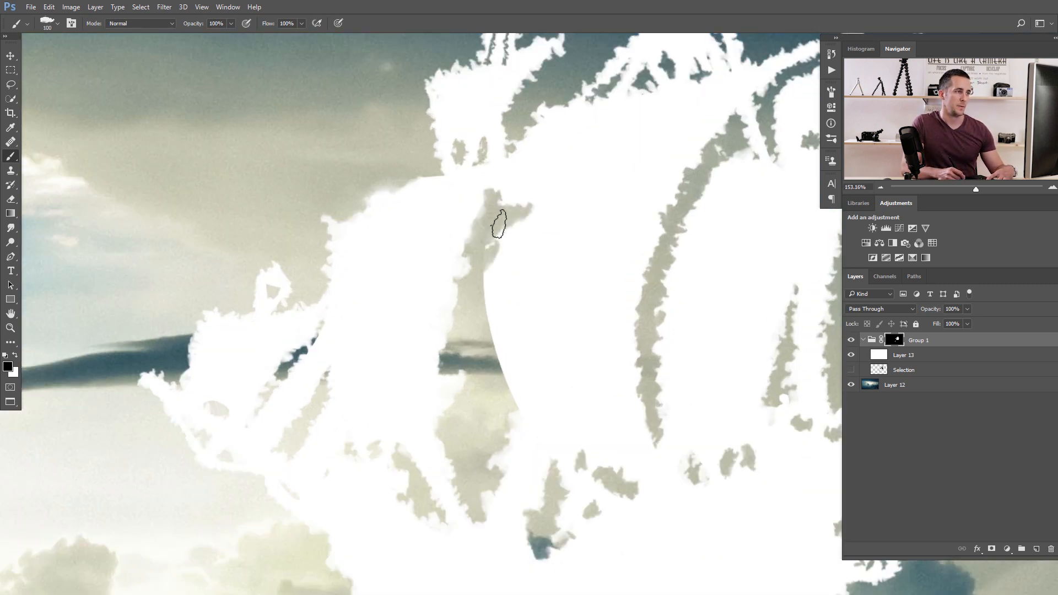
key(x)
mouse_move(495, 215)
mouse_down()
mouse_move(496, 299)
mouse_move(520, 386)
mouse_move(514, 323)
mouse_up()
Step: Cut the gap between the rear sail and the mainsail back open with a 40 px black cloud brush
key(x)
key(bracketleft)
key(bracketleft)
key(bracketleft)
key(bracketleft)
key(bracketleft)
key(bracketleft)
key(bracketleft)
key(bracketleft)
drag(480, 223, 470, 292)
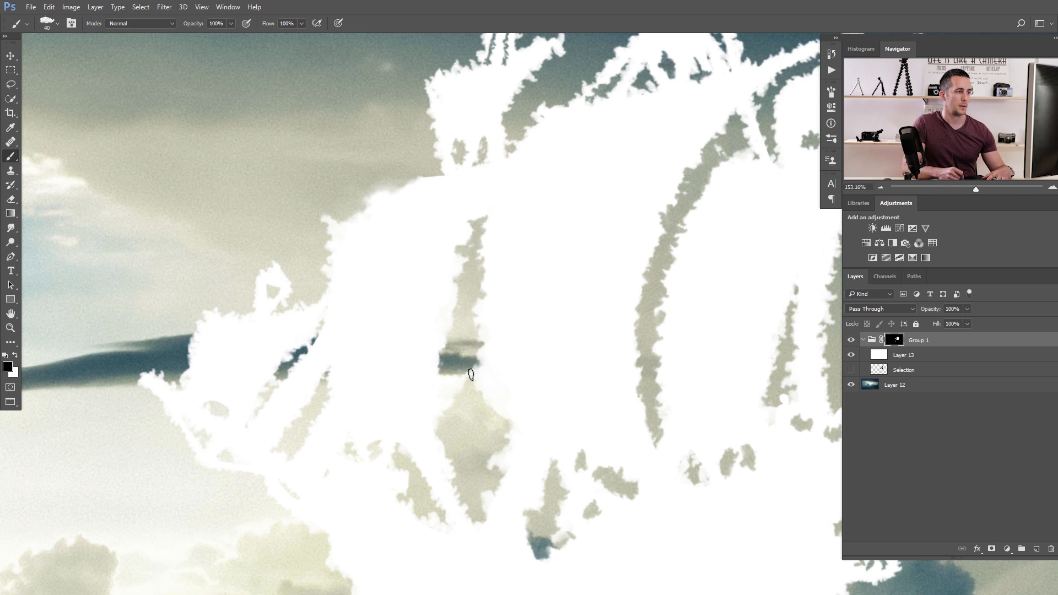
Step: Soften the ship's edges by feathering the Group 1 layer mask by 1.6 px
key(ctrl+0)
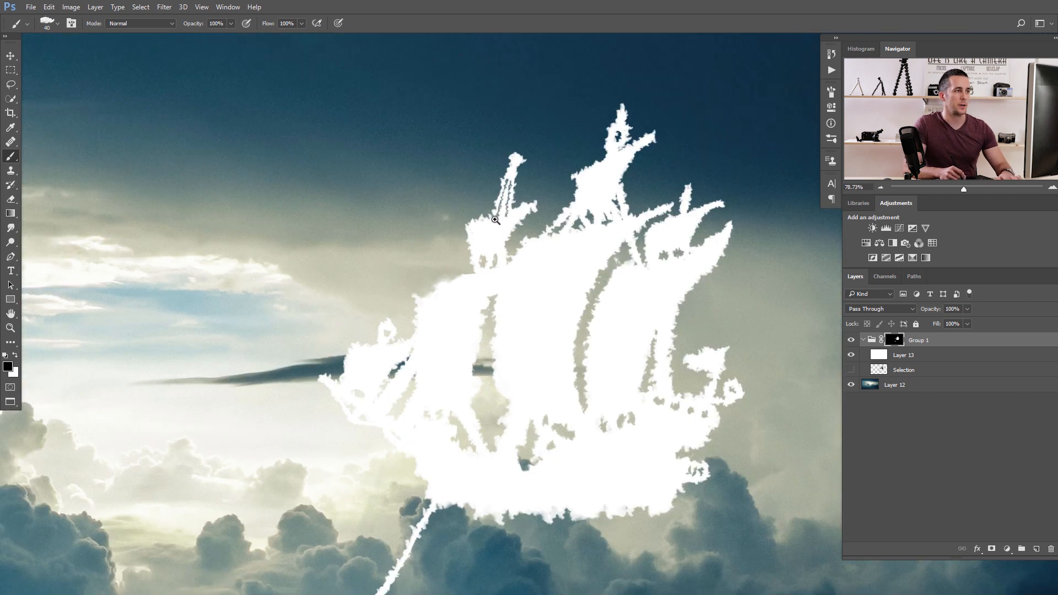
drag(494, 220, 507, 217)
drag(501, 321, 614, 237)
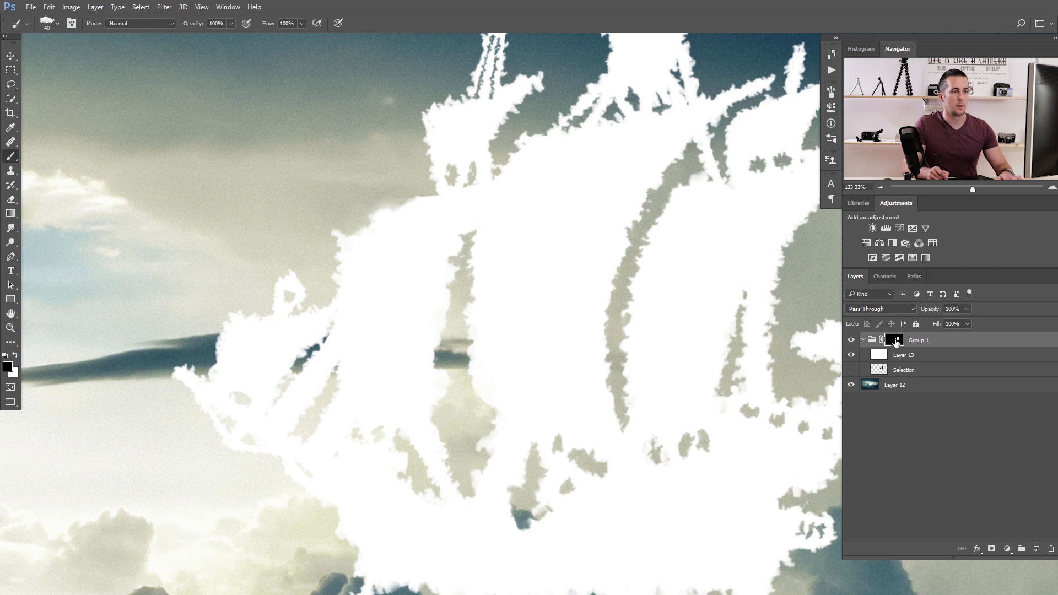
double_click(896, 342)
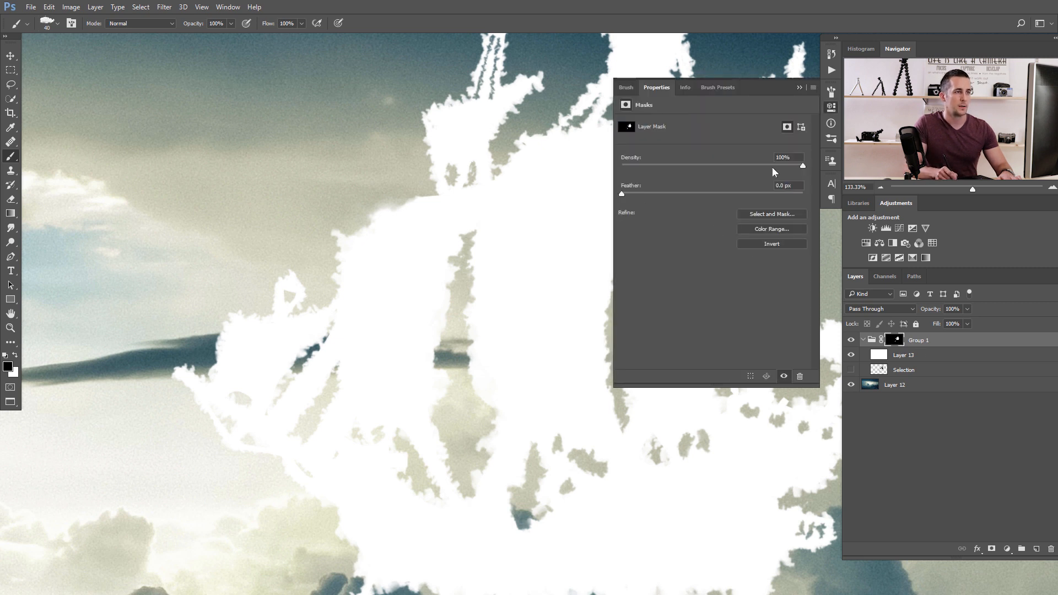
mouse_move(626, 195)
mouse_down()
mouse_move(672, 198)
mouse_move(636, 198)
mouse_up()
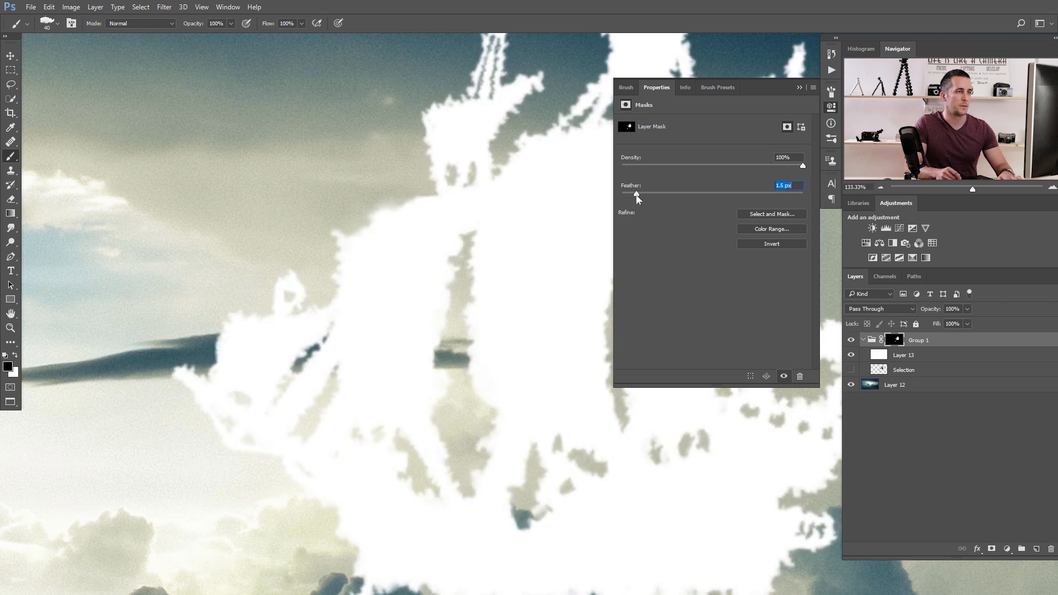
click(800, 88)
scroll(562, 272, down, 5)
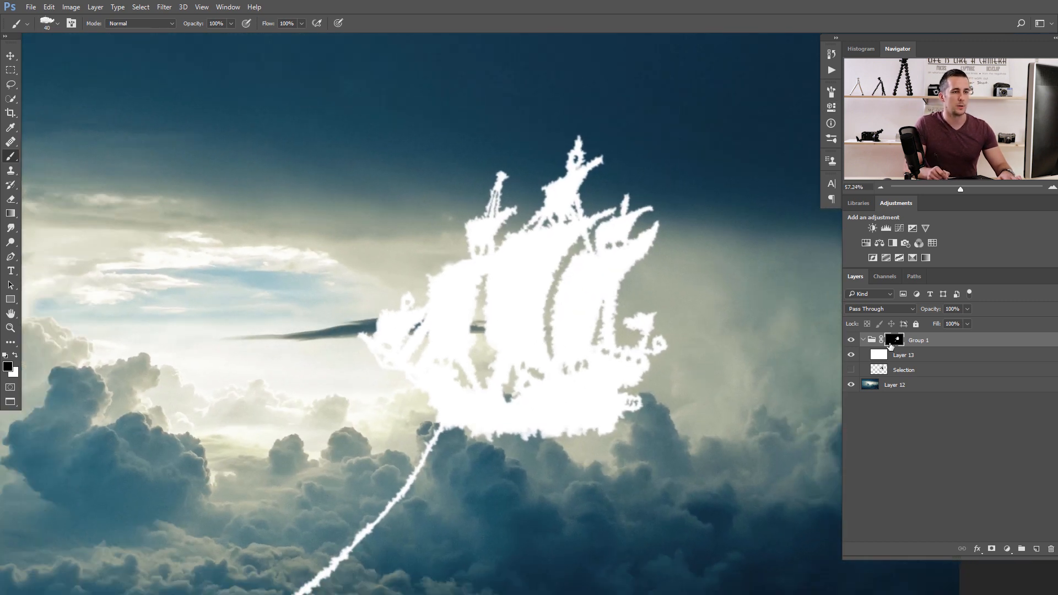
Step: Check the group mask's feather setting and examine the softened ship edges close up and in the whole image
double_click(893, 340)
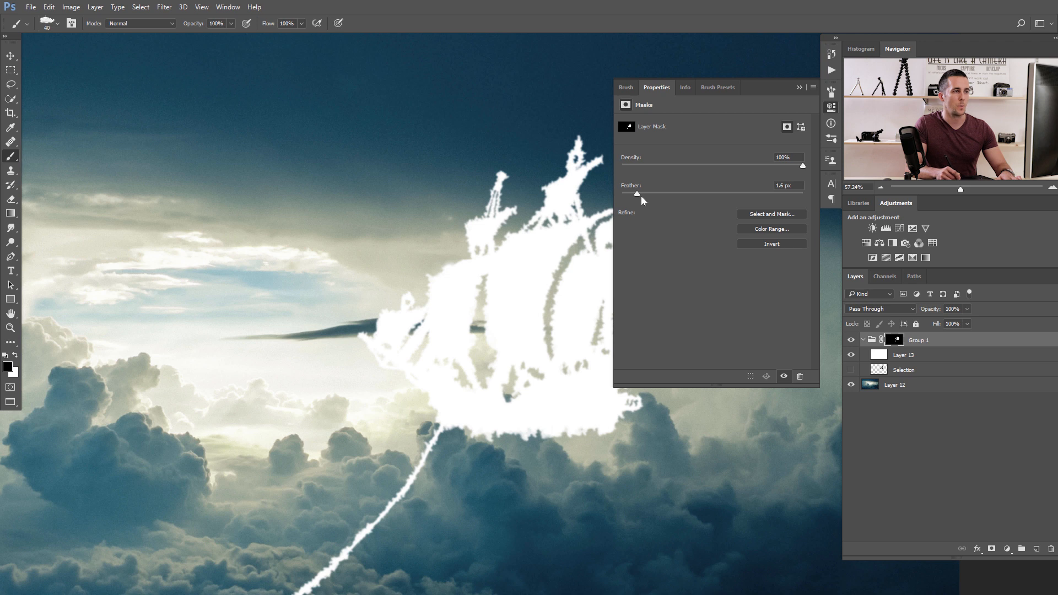
click(800, 88)
scroll(599, 298, down, 2)
drag(589, 318, 599, 297)
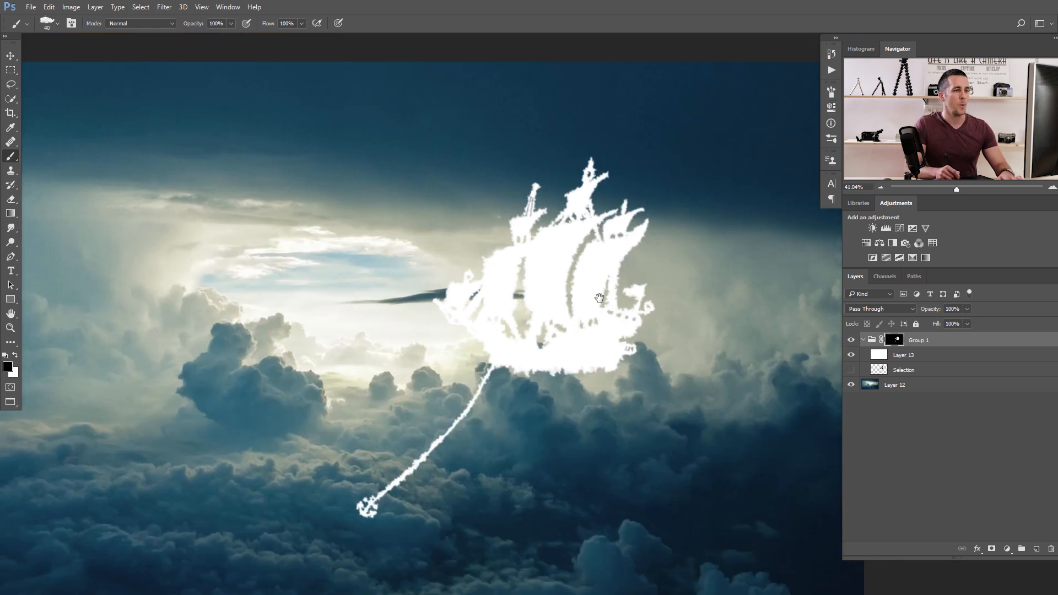
scroll(551, 298, up, 3)
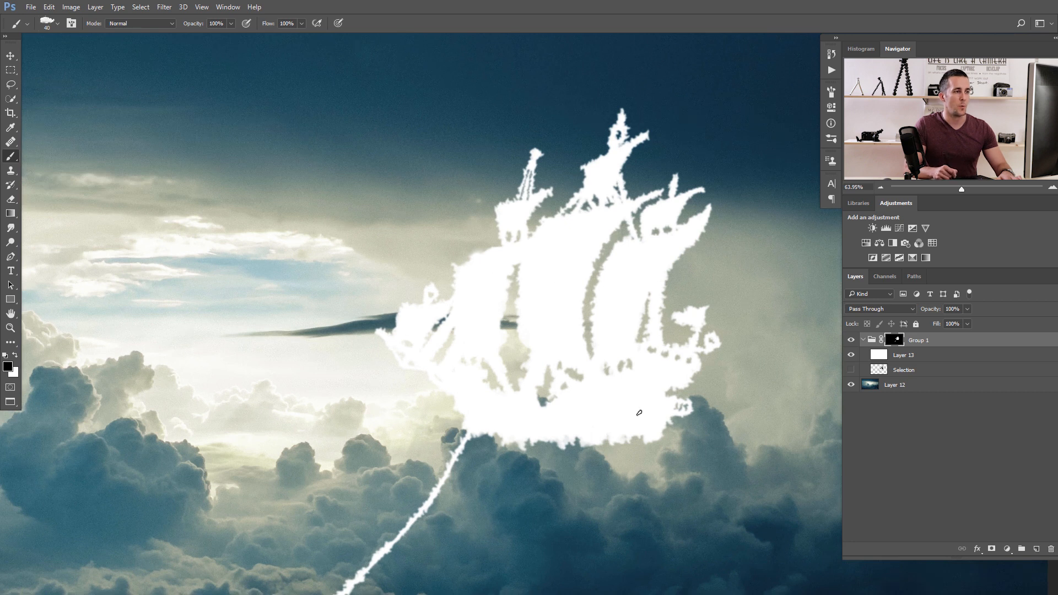
scroll(633, 309, down, 4)
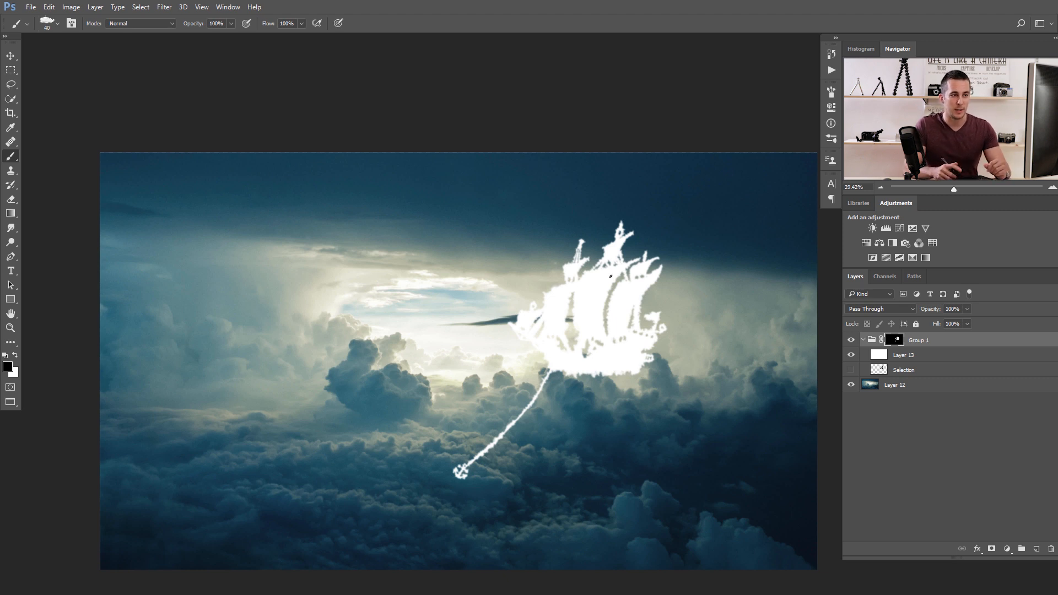
drag(567, 298, 532, 267)
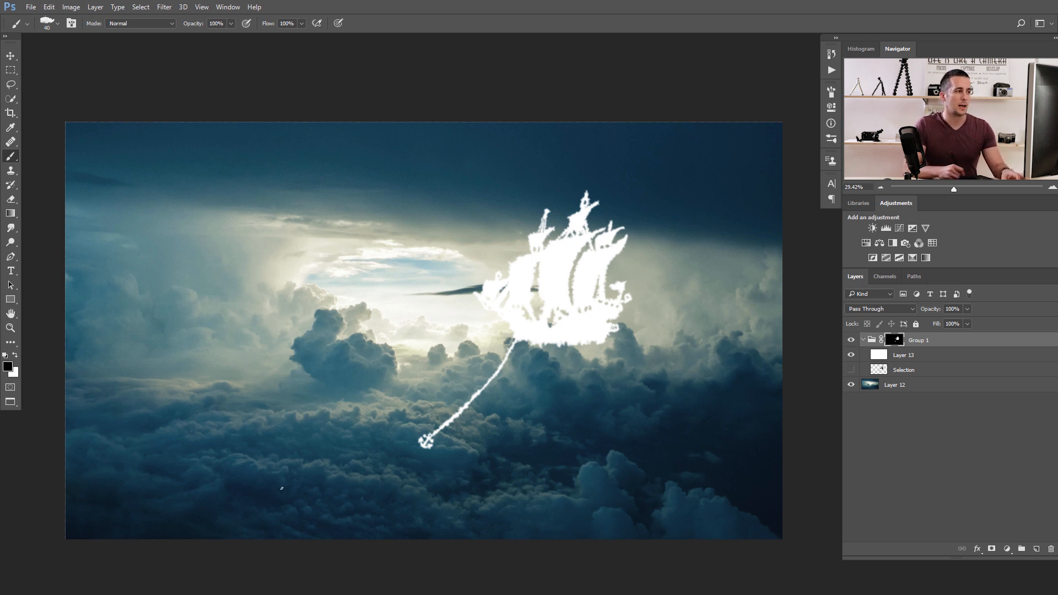
Step: Duplicate the cloud background Layer 12 into Group 1 above Layer 13 and rotate the copy to -90°
click(871, 388)
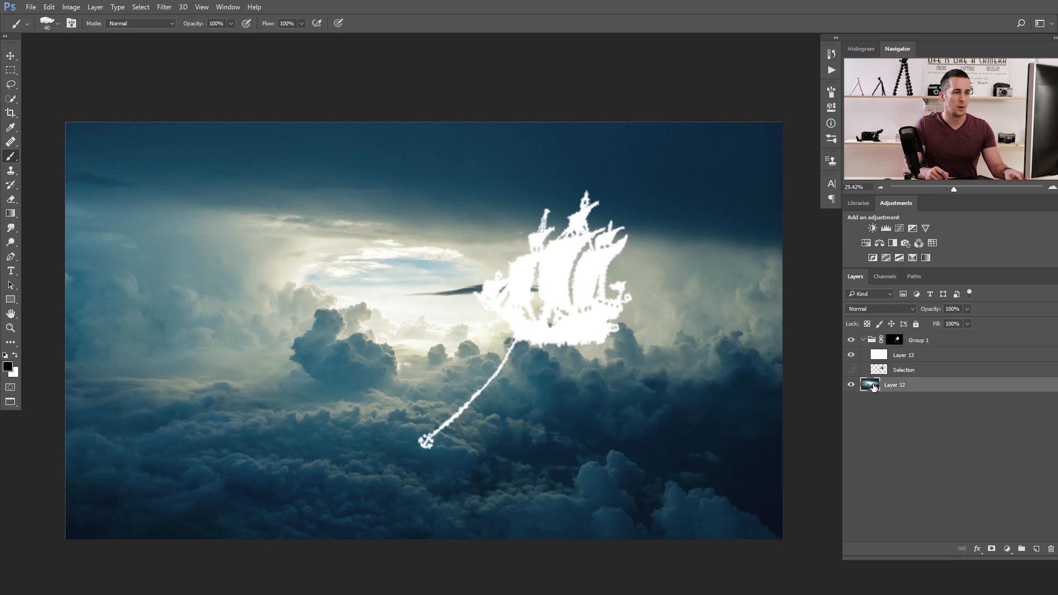
drag(876, 387, 882, 364)
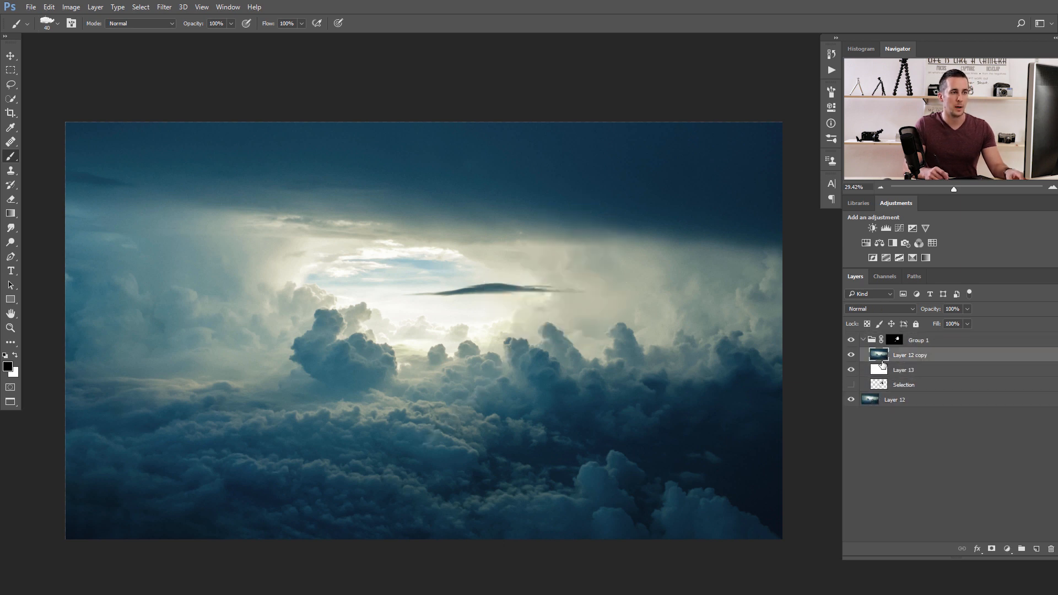
key(ctrl+t)
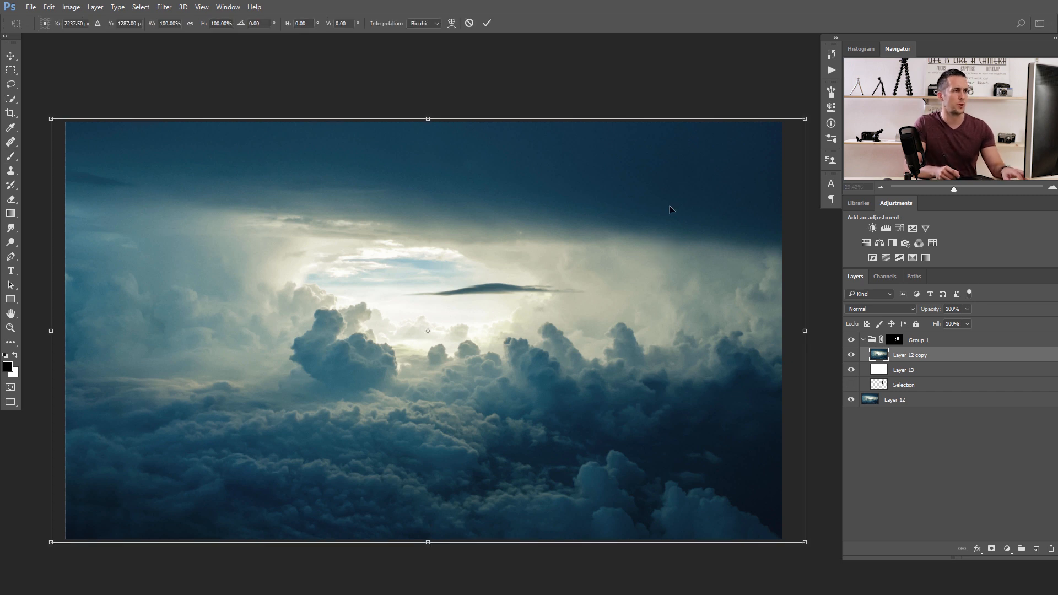
drag(620, 93, 323, 246)
Step: Try enlarging the rotated cloud copy to about 247% and repositioning it over the ship
drag(517, 308, 582, 286)
drag(651, 60, 664, 25)
drag(594, 311, 548, 331)
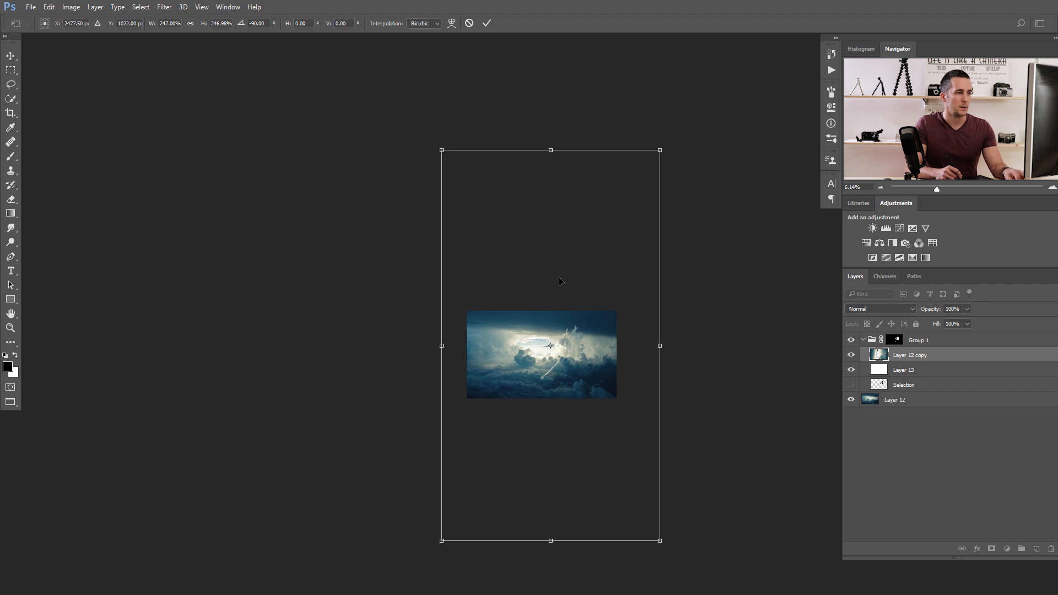
key(ctrl+z)
Step: Scale the rotated cloud copy to about 114% and position it so darker cloud texture fills the ship, applying the transform
drag(600, 264, 611, 249)
drag(479, 321, 574, 297)
scroll(573, 297, down, 2)
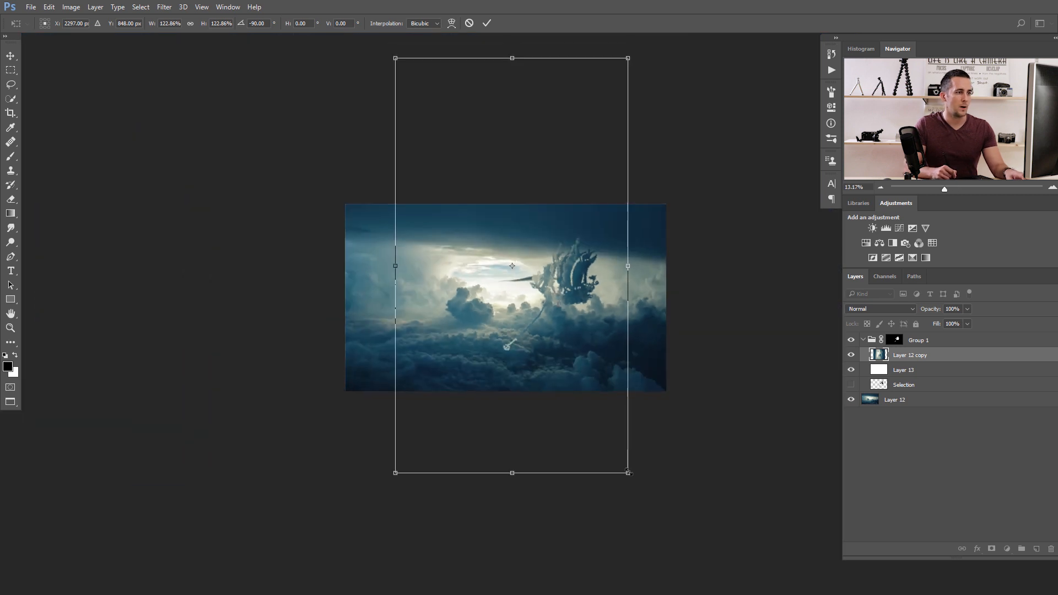
drag(628, 473, 620, 459)
scroll(574, 286, up, 4)
drag(595, 299, 600, 291)
scroll(584, 298, up, 2)
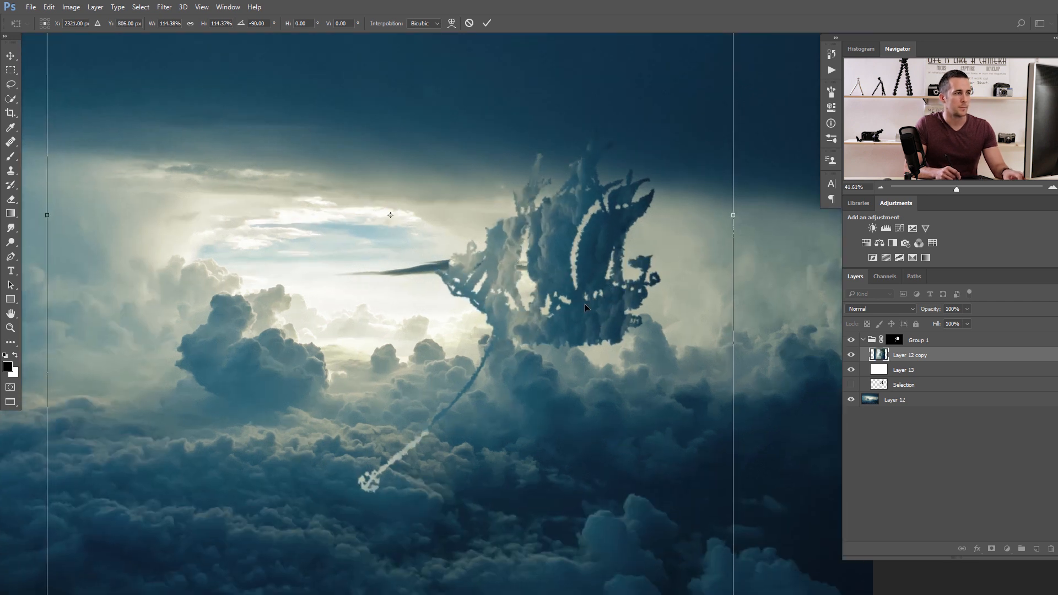
drag(583, 308, 588, 298)
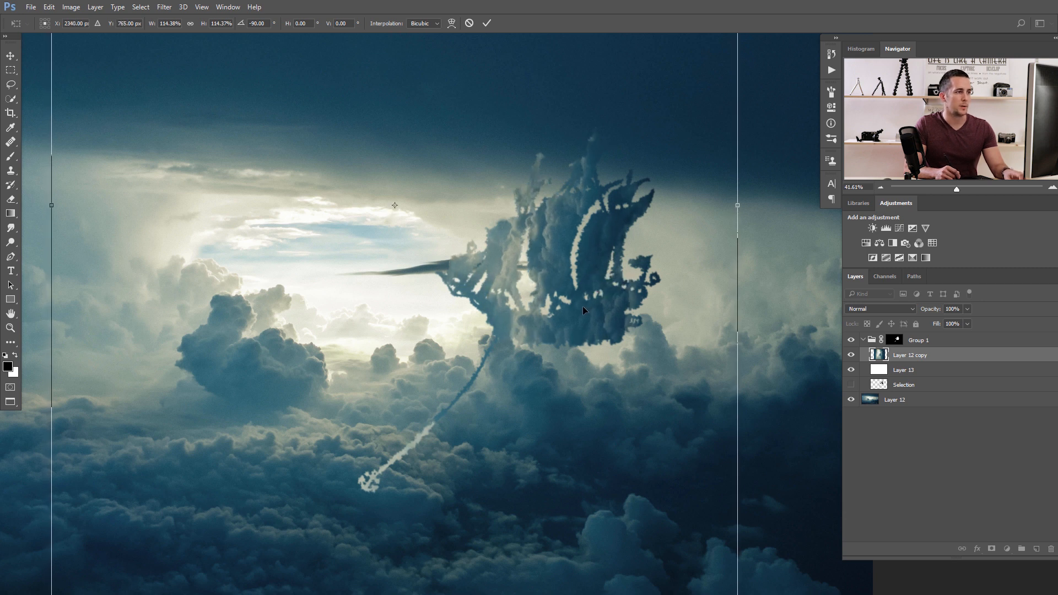
click(488, 23)
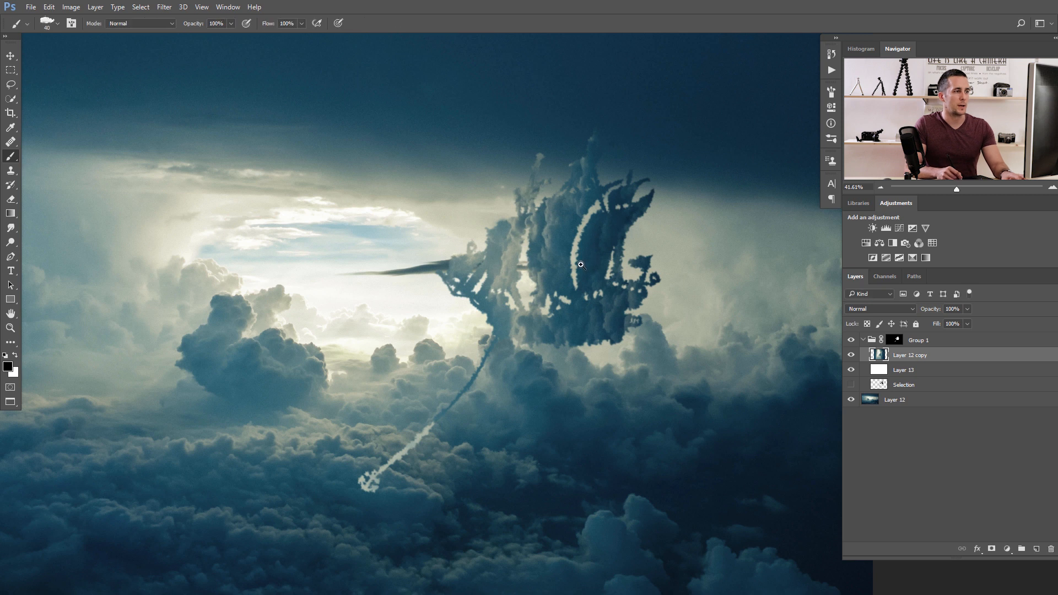
Step: Try unlinking the Group 1 mask and moving the ship shape independently of its cloud texture
key(ctrl+0)
key(v)
mouse_move(571, 297)
mouse_down()
mouse_move(558, 301)
mouse_move(572, 303)
mouse_up()
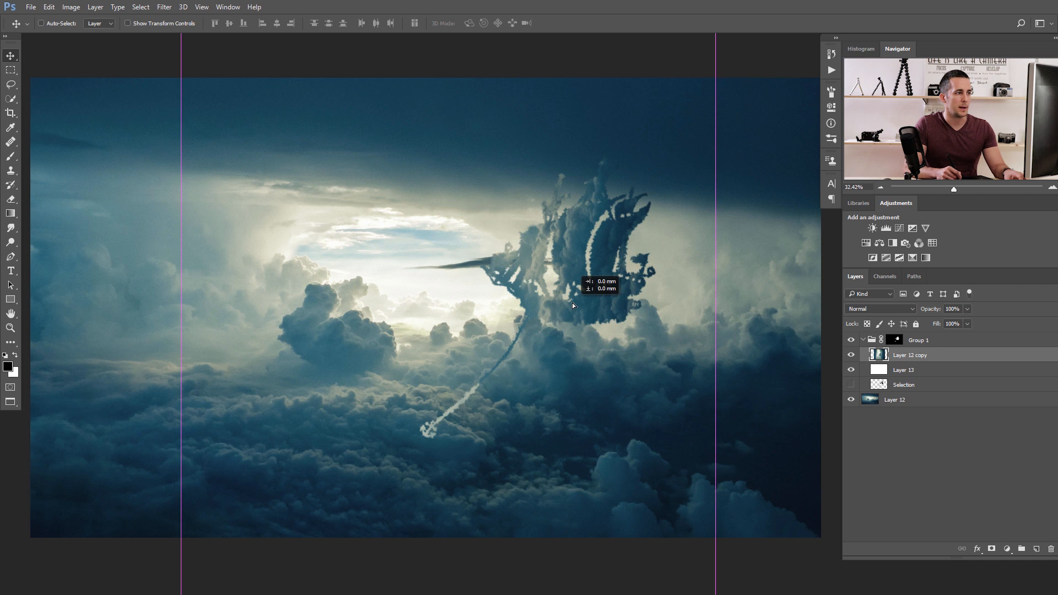
click(882, 340)
click(896, 340)
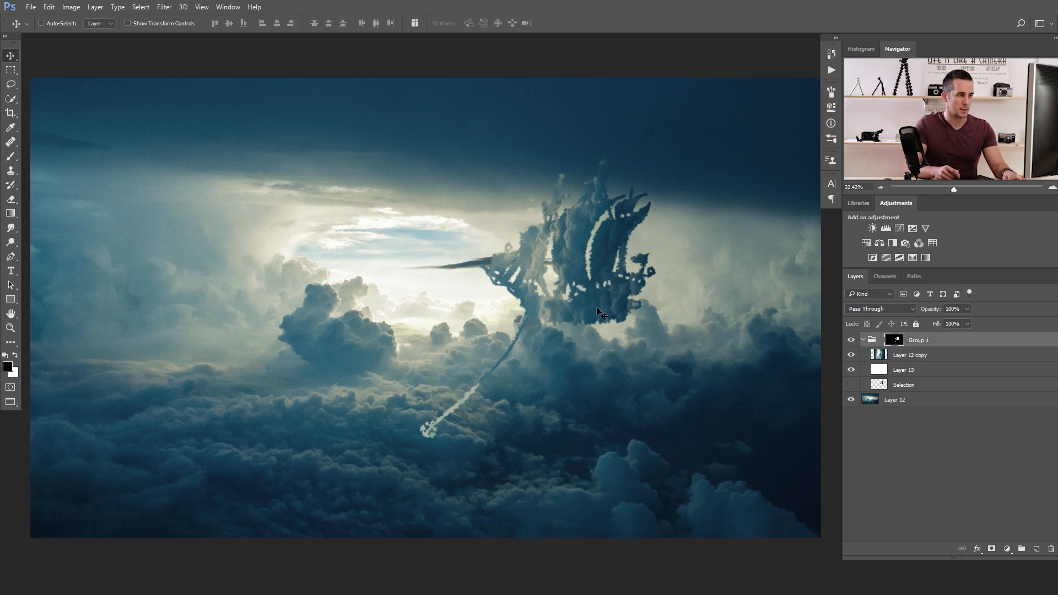
drag(564, 289, 559, 282)
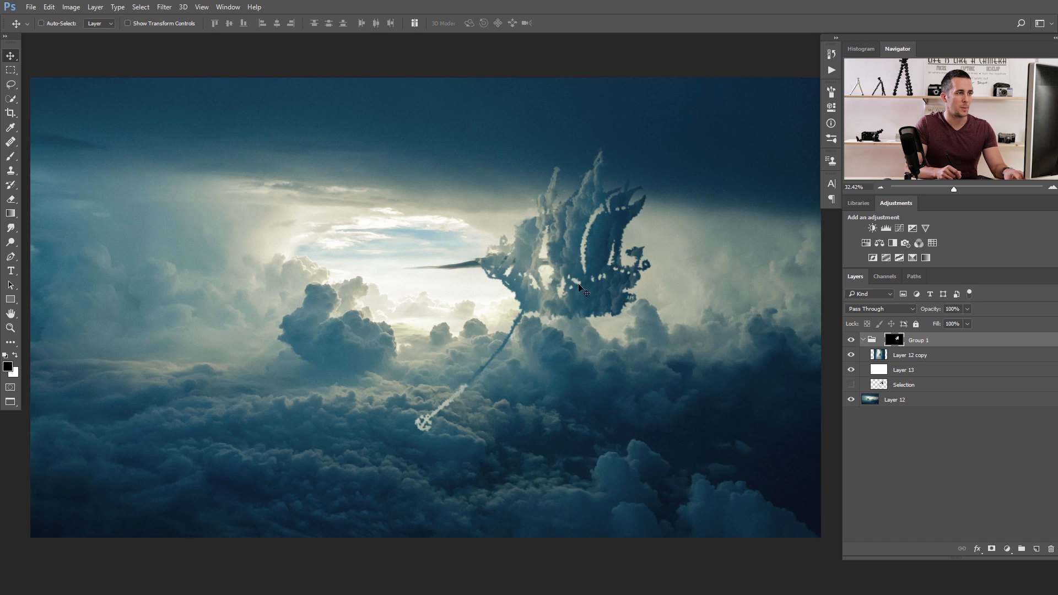
key(ctrl+z)
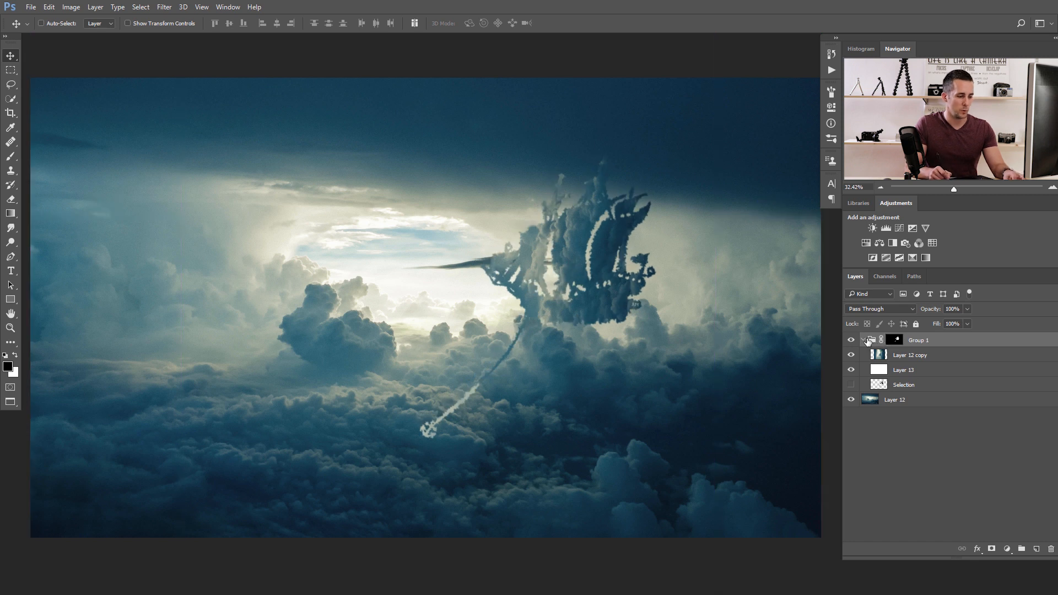
Step: Move Group 1 with its linked mask so the cloud ship sits slightly higher in the sky
mouse_move(563, 299)
mouse_down()
mouse_move(545, 292)
mouse_move(615, 286)
mouse_move(573, 280)
mouse_move(566, 308)
mouse_move(634, 295)
mouse_move(551, 290)
mouse_up()
key(ctrl+plus)
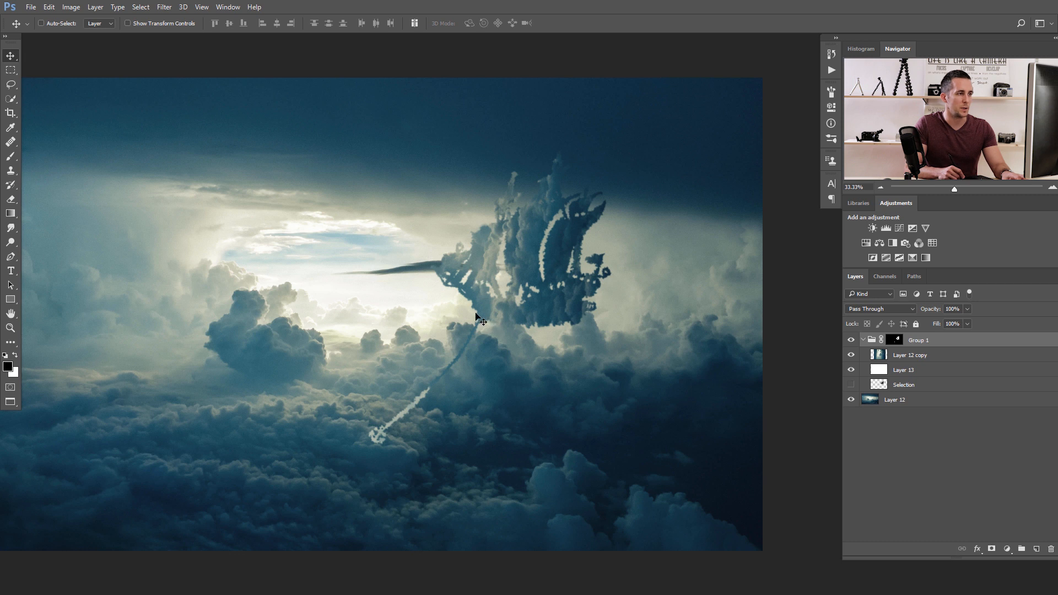
drag(508, 309, 469, 307)
drag(563, 324, 610, 316)
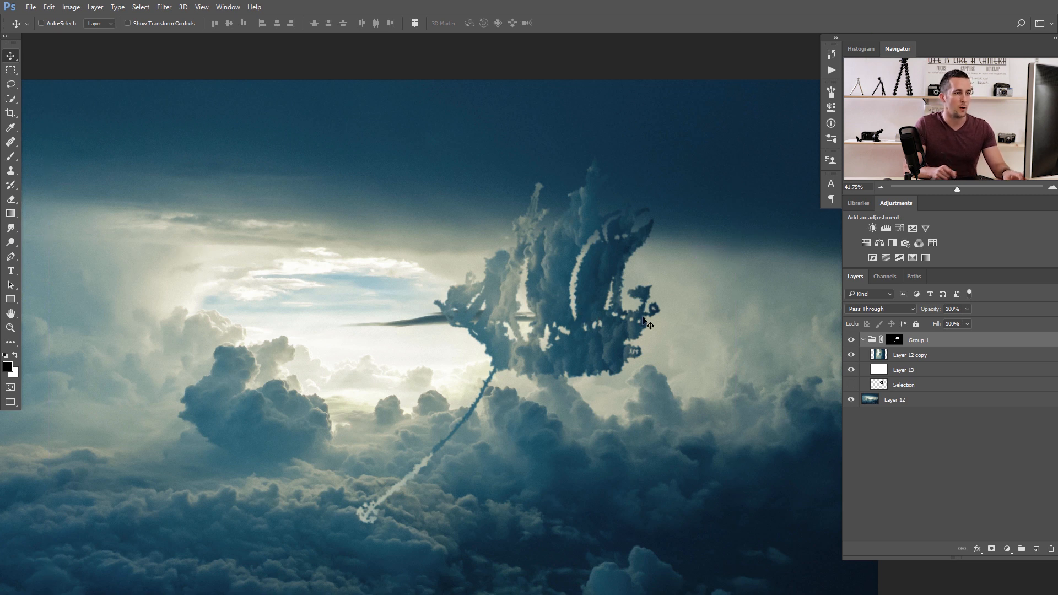
Step: Set the Group 1 layer mask's feather to 2.5 px
double_click(896, 340)
drag(680, 296, 716, 296)
click(644, 192)
click(652, 193)
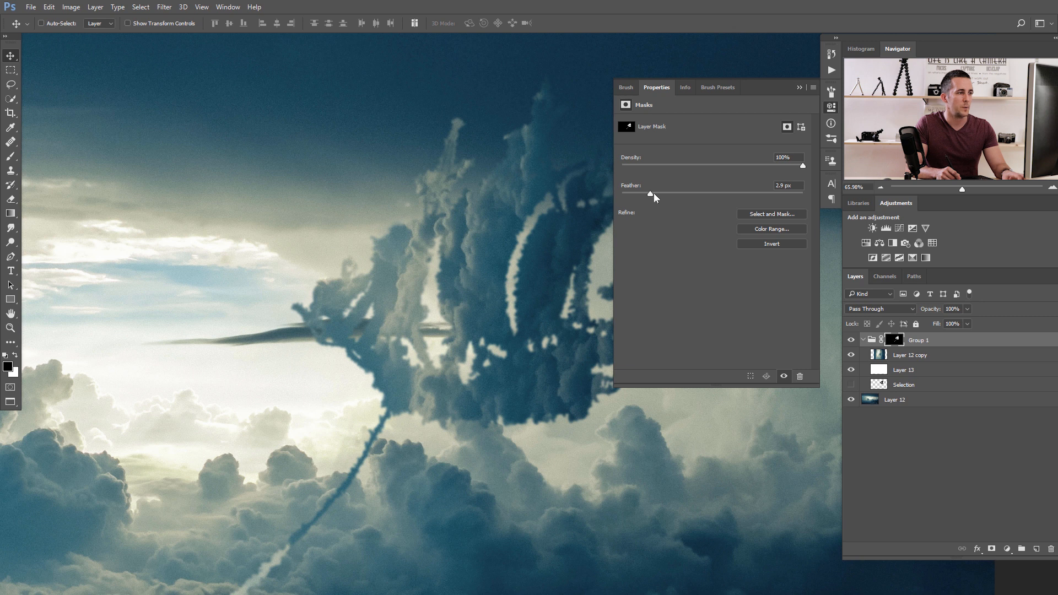
drag(653, 193, 647, 194)
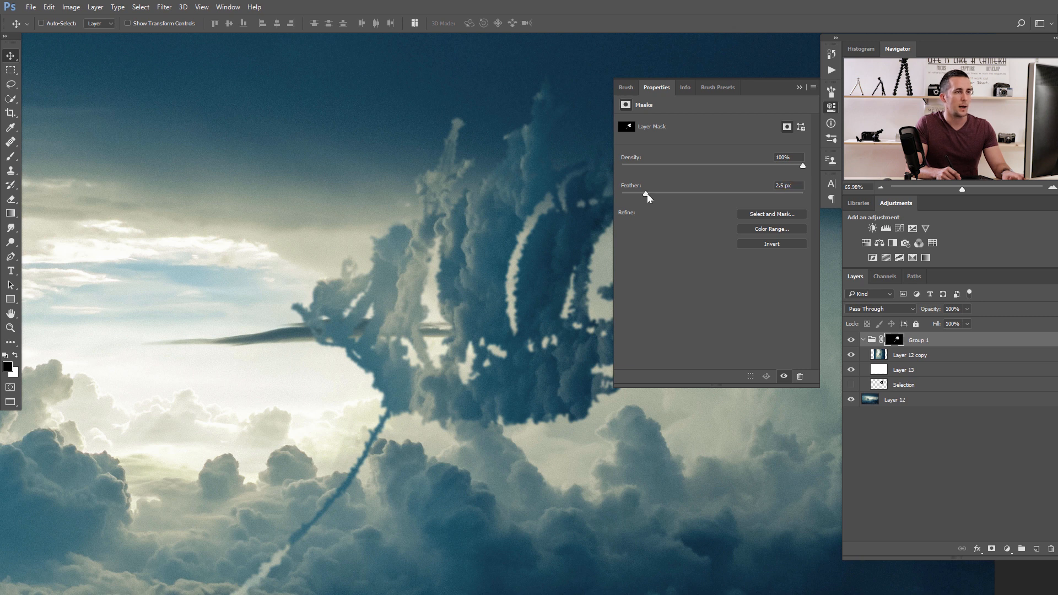
click(799, 87)
scroll(682, 296, down, 3)
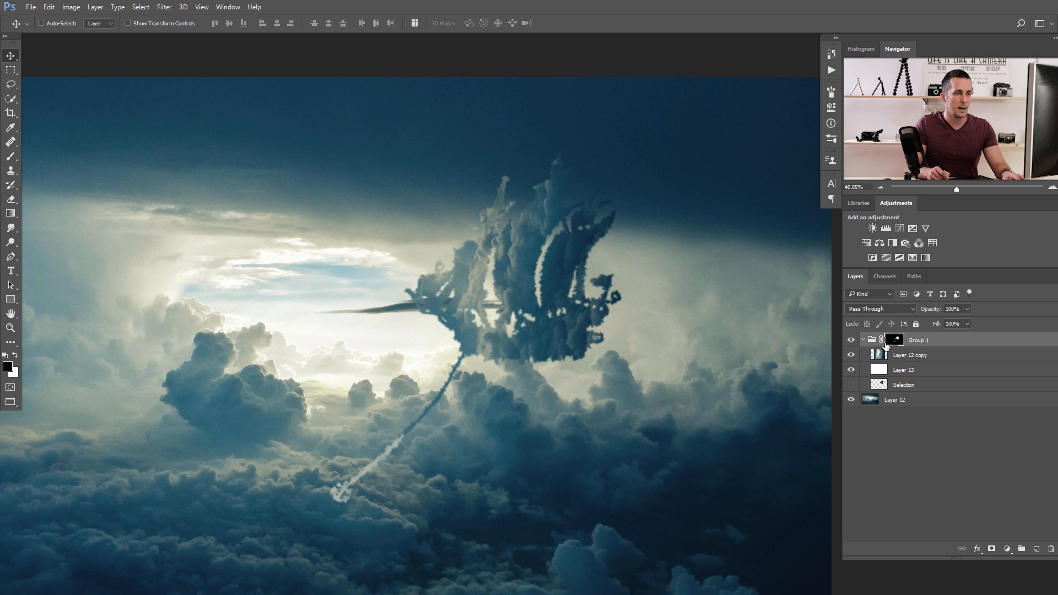
Step: Shift the rotated cloud copy inside Group 1 slightly up and to the left to reposition the ship's cloud texture
click(881, 357)
mouse_move(523, 299)
mouse_down()
mouse_move(487, 296)
mouse_move(478, 277)
mouse_move(505, 290)
mouse_up()
key(ctrl+minus)
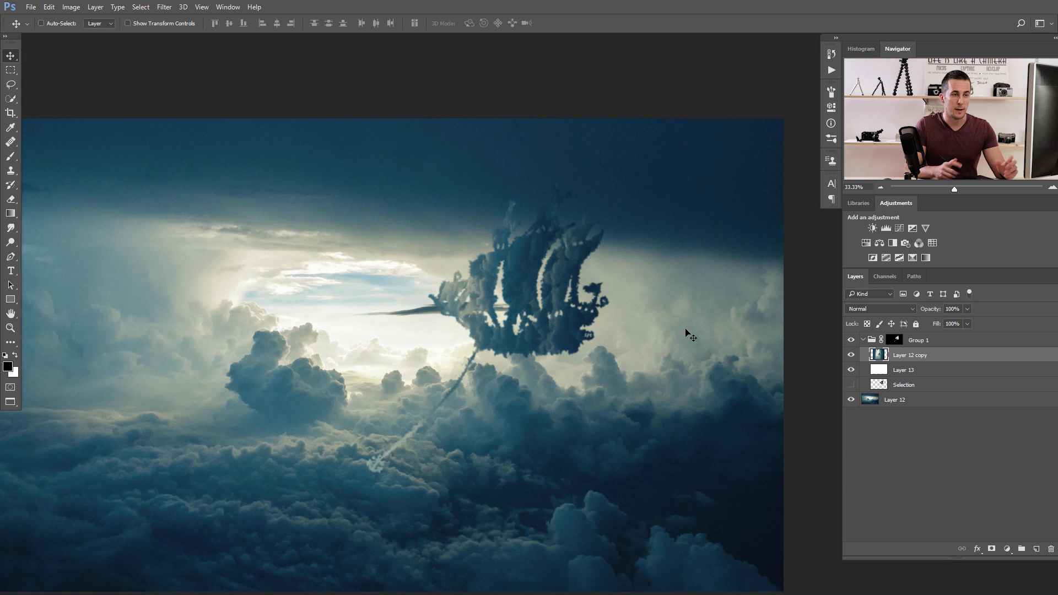
Step: Add a Luminosity-mode Curves layer above the cloud copy, raising input 85 to output 168, and invert its mask to black
click(1007, 549)
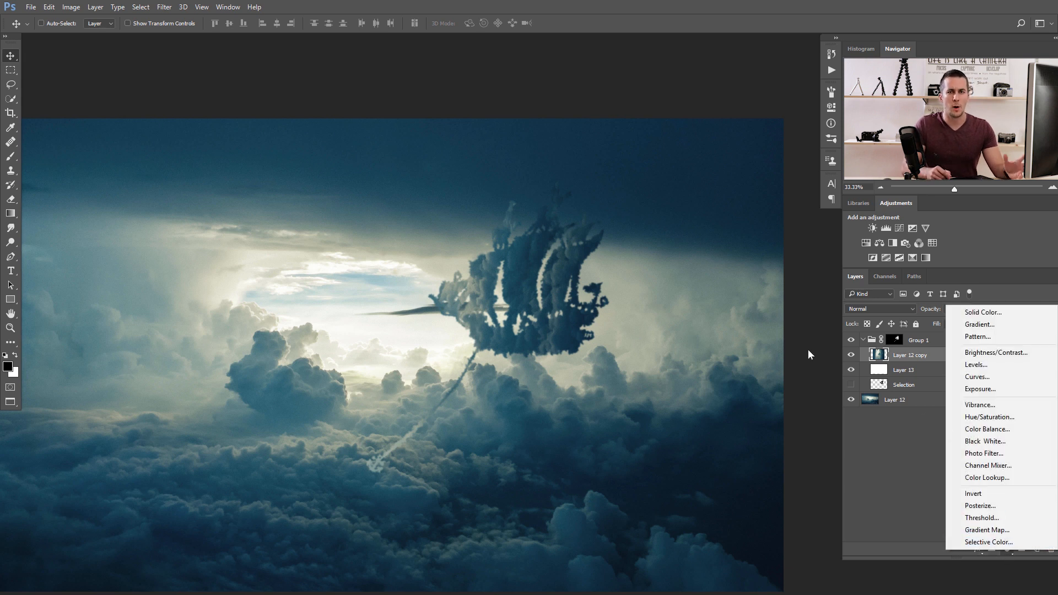
click(977, 377)
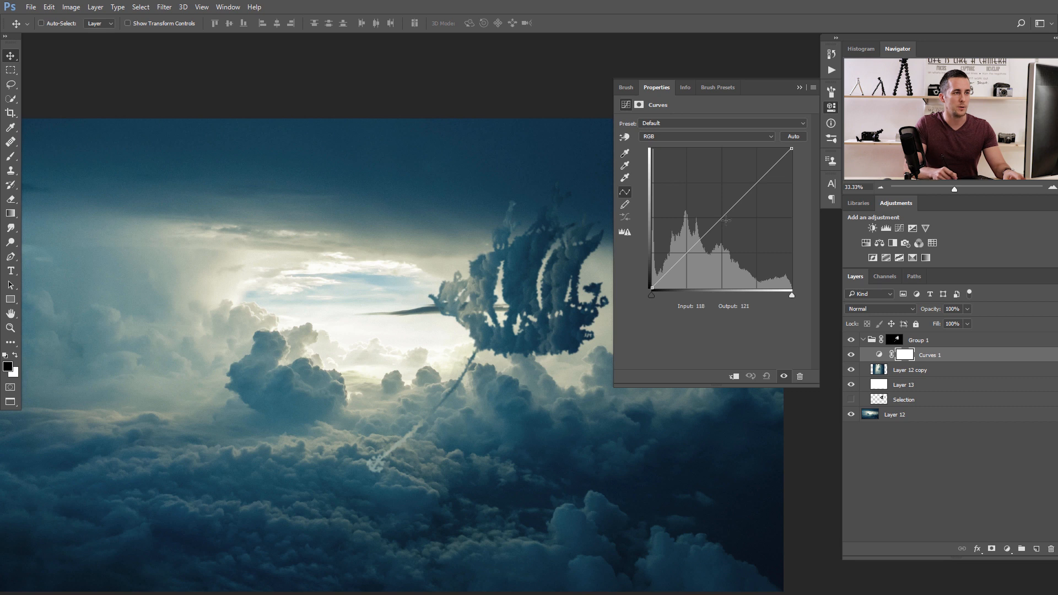
drag(725, 217, 698, 193)
click(869, 306)
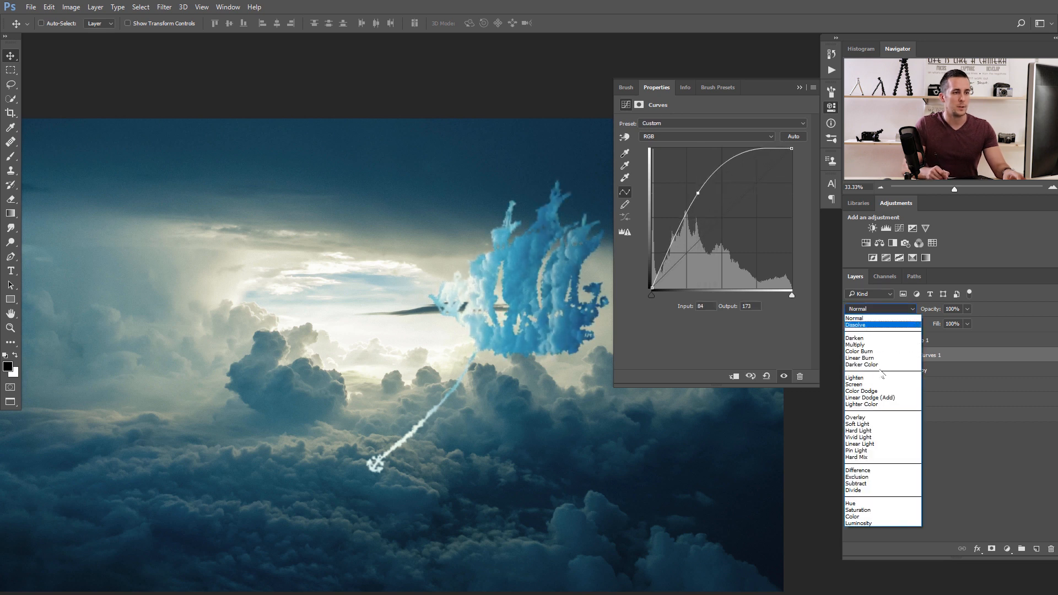
click(863, 524)
drag(695, 192, 698, 195)
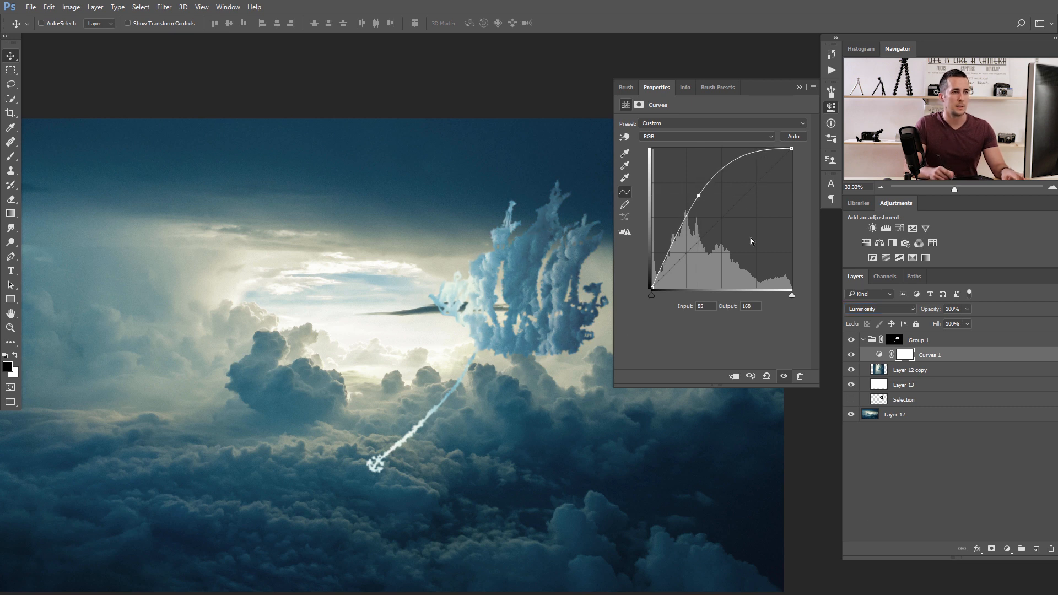
key(ctrl+i)
Step: Add a second Curves layer in Group 1, lowering input 158 to output 104, and invert its mask to black
click(1007, 550)
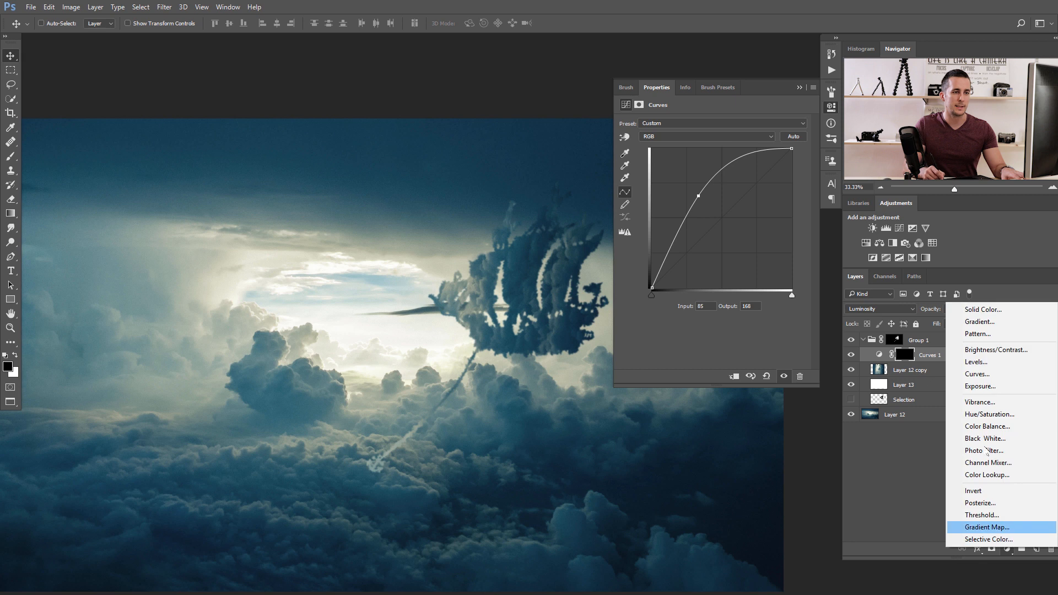
click(977, 374)
drag(725, 214, 738, 231)
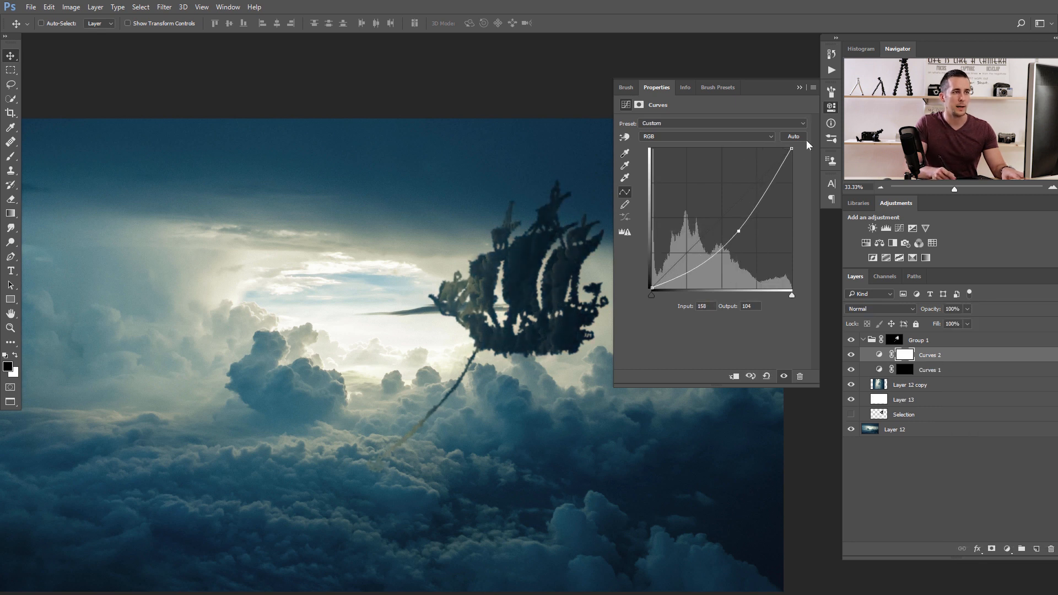
click(797, 89)
key(ctrl+i)
Step: Rename the brightening Curves 1 layer to D and the darkening Curves 2 layer to B
double_click(937, 369)
text(D)
key(shift+Tab)
text(B)
key(Return)
Step: Paint white on the D layer's mask at 10% opacity to brighten the front of the ship and its front sails
click(908, 370)
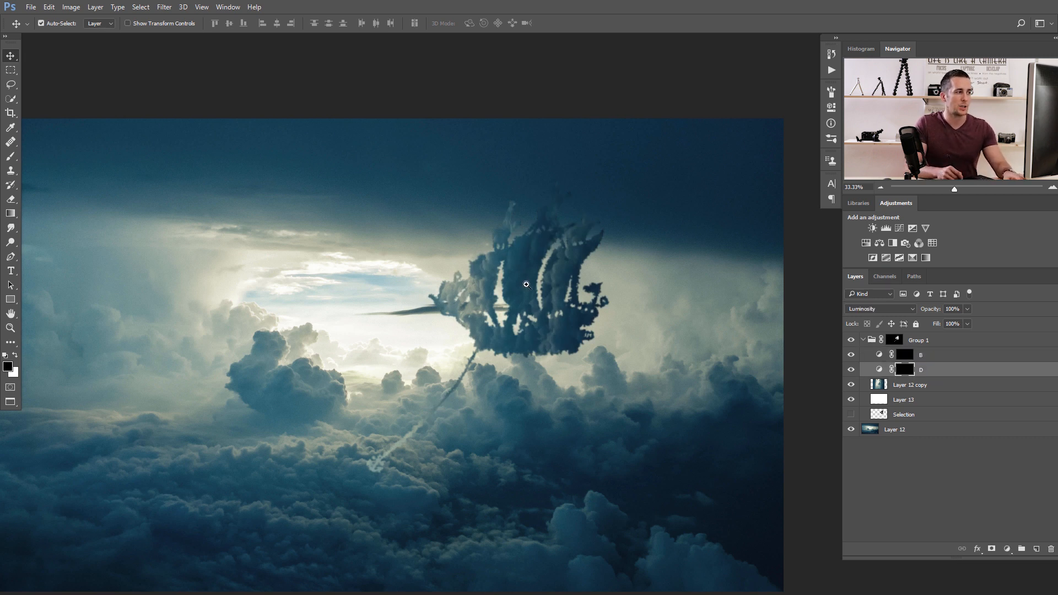
scroll(529, 286, up, 2)
key(b)
key(x)
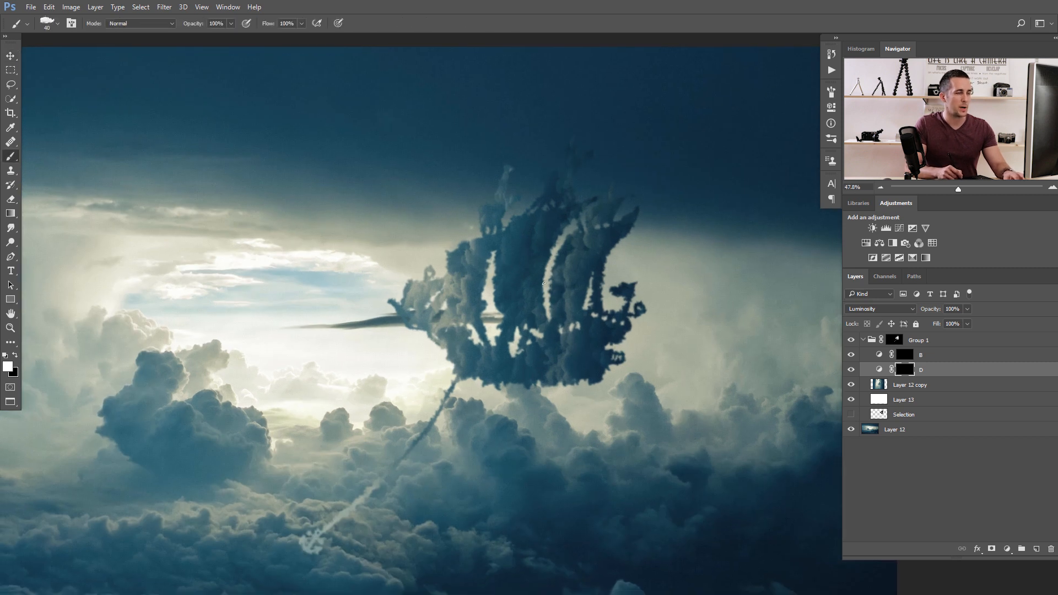
drag(591, 280, 607, 288)
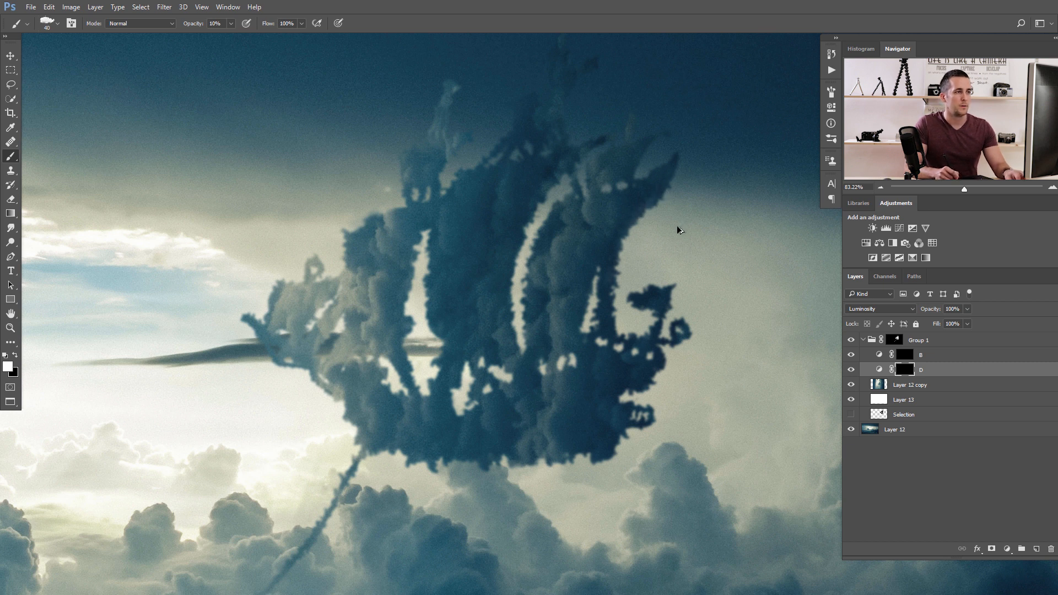
key(bracketright)
key(bracketright)
key(bracketright)
key(bracketright)
key(bracketright)
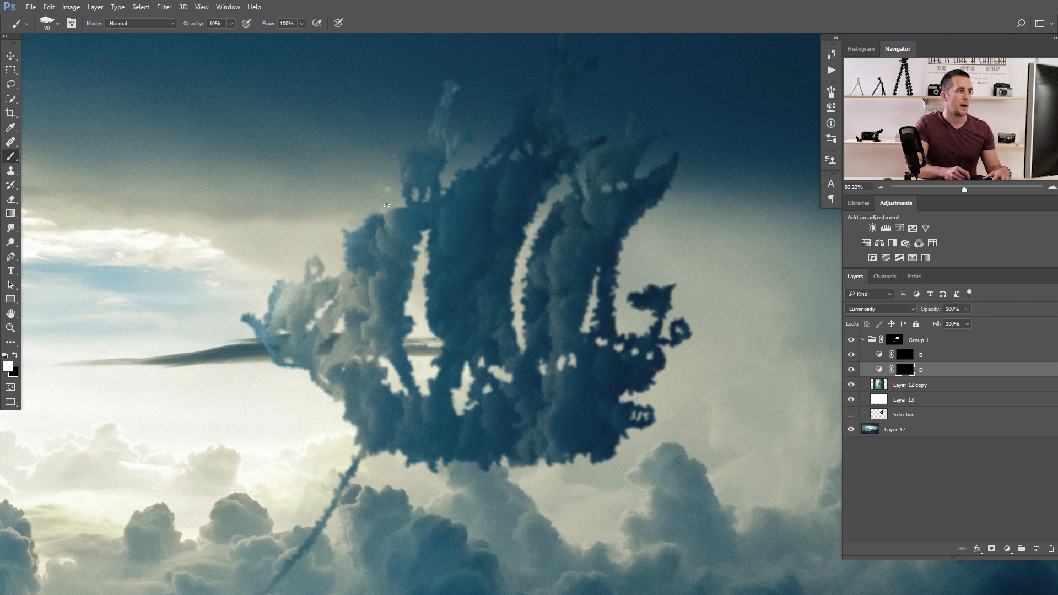
drag(461, 259, 495, 292)
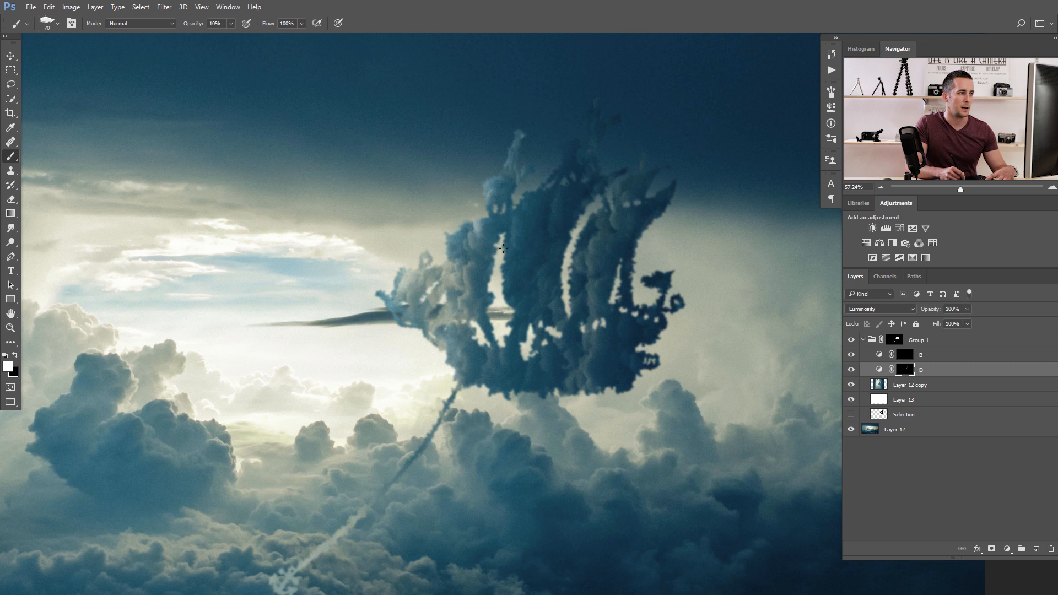
Step: Brighten the edges of the middle sails and upper masts on the D mask with a 60 to 80 px brush
key(bracketright)
key(bracketright)
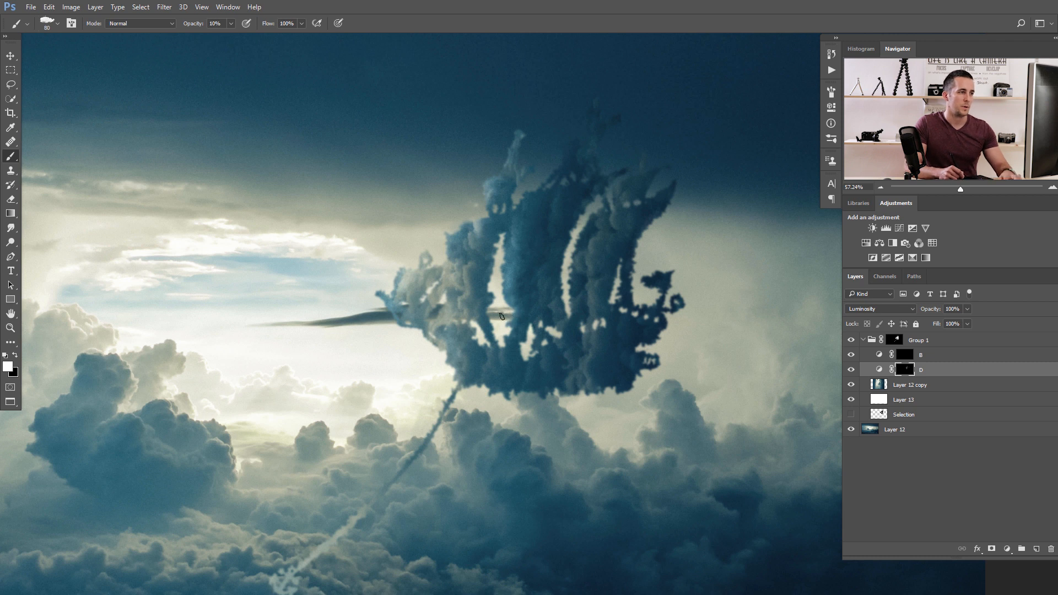
drag(499, 312, 516, 312)
key(bracketleft)
key(bracketleft)
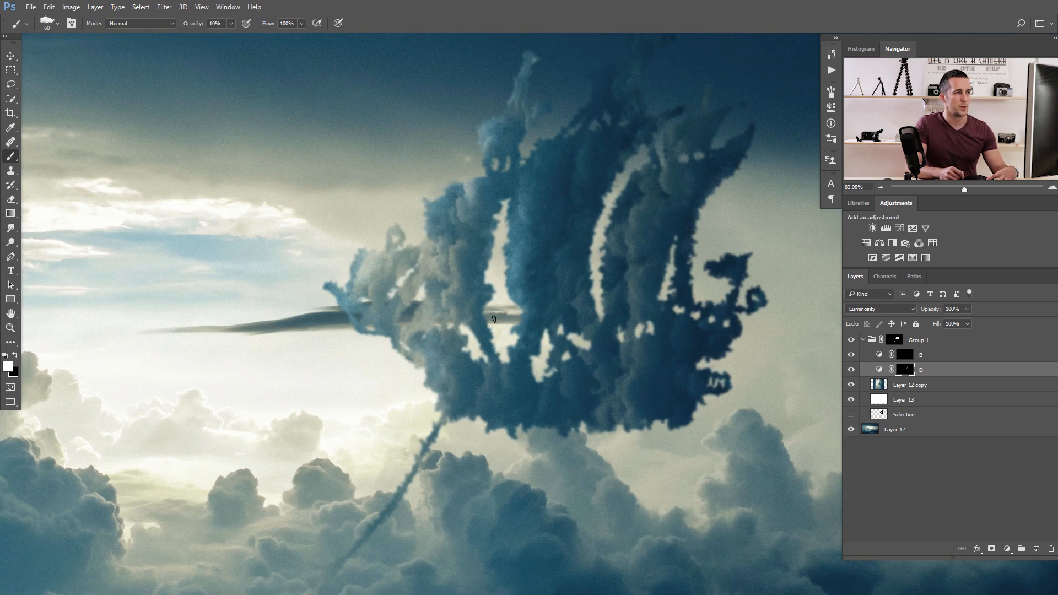
key(bracketleft)
key(bracketleft)
key(bracketright)
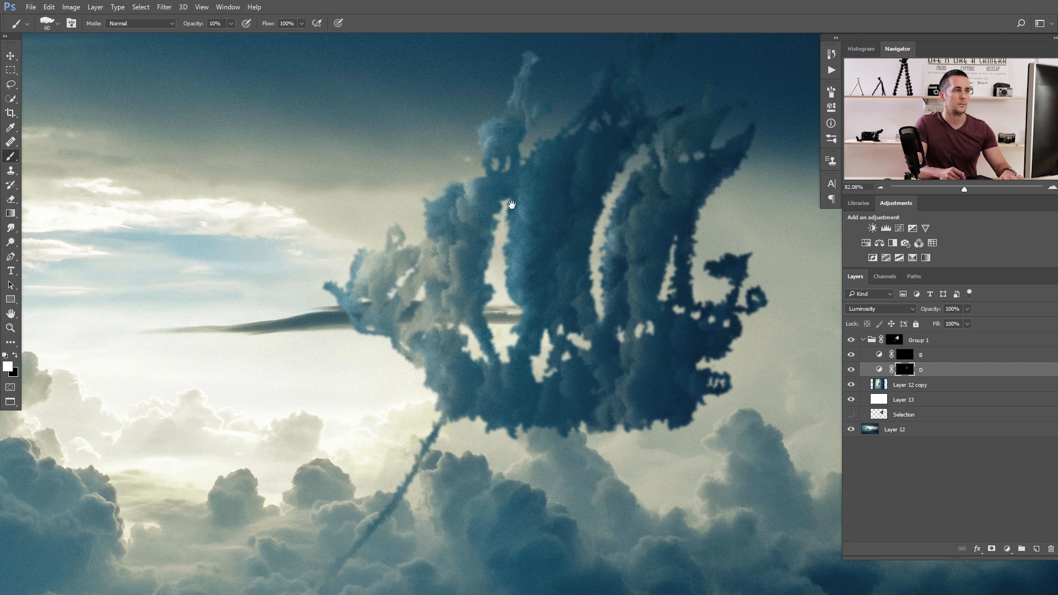
drag(511, 205, 448, 287)
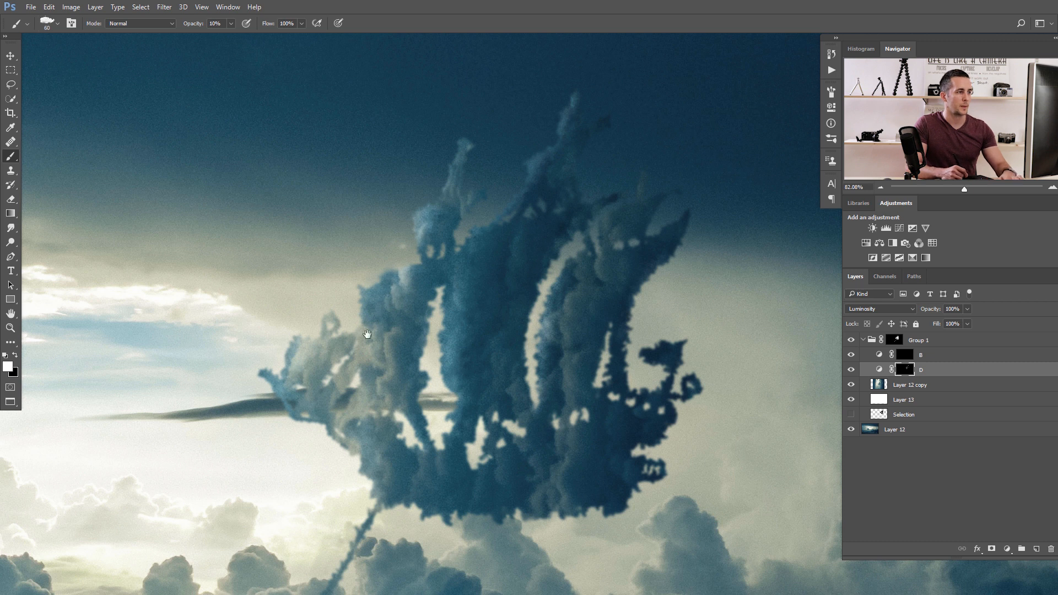
scroll(421, 228, down, 5)
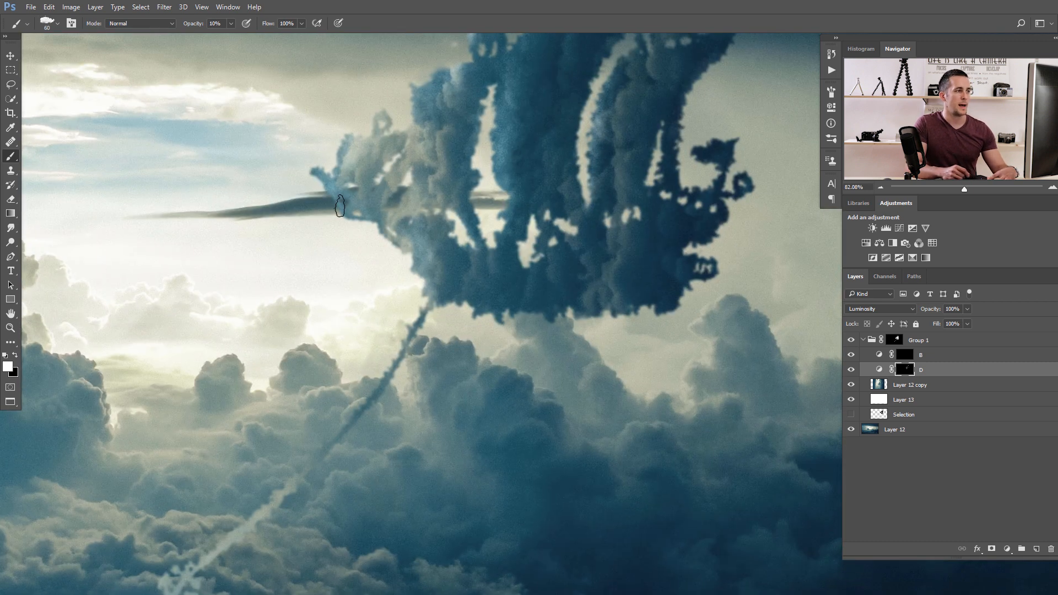
Step: Duplicate the Layer 12 copy cloud texture to get a separate fill for the anchor chain
drag(404, 322, 492, 234)
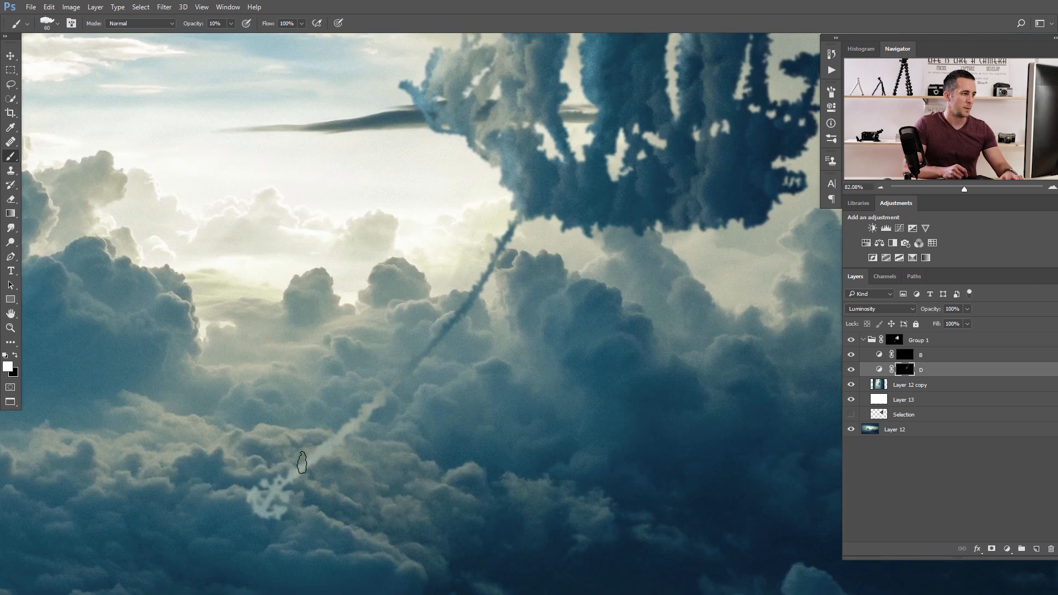
click(879, 386)
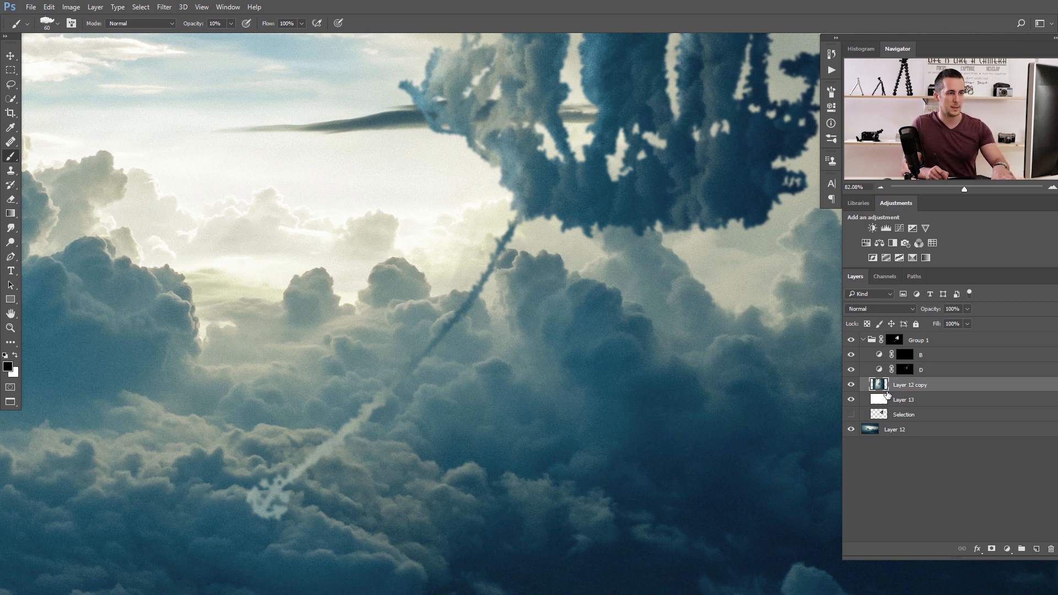
key(ctrl+j)
key(v)
drag(463, 358, 497, 368)
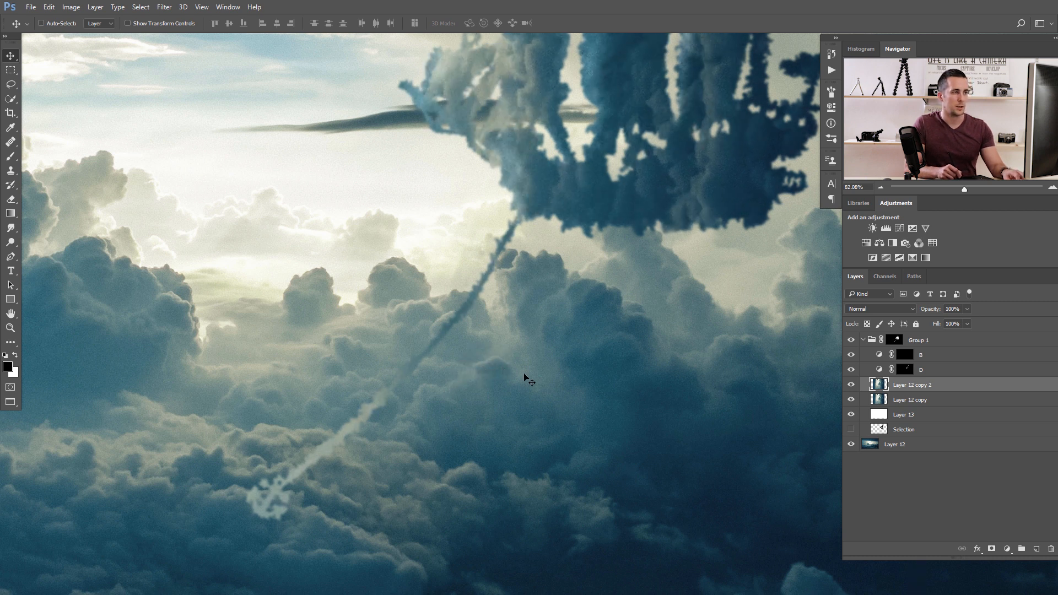
key(l)
mouse_move(274, 381)
mouse_down()
mouse_move(237, 579)
mouse_move(331, 353)
mouse_up()
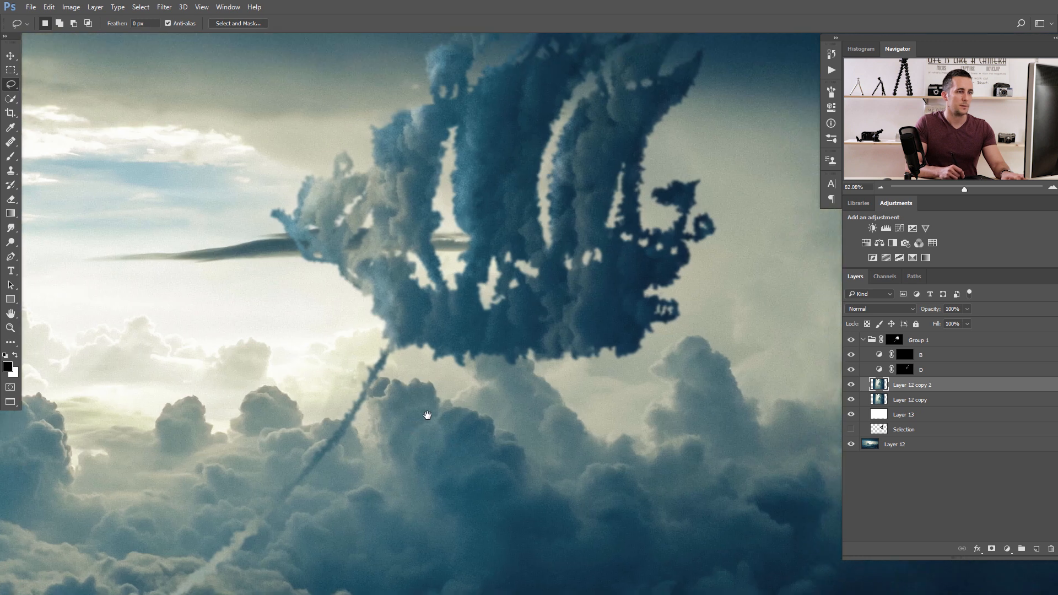
drag(427, 415, 507, 362)
mouse_move(459, 285)
mouse_down()
mouse_move(176, 395)
mouse_move(171, 586)
mouse_move(439, 524)
mouse_move(507, 331)
mouse_move(484, 295)
mouse_up()
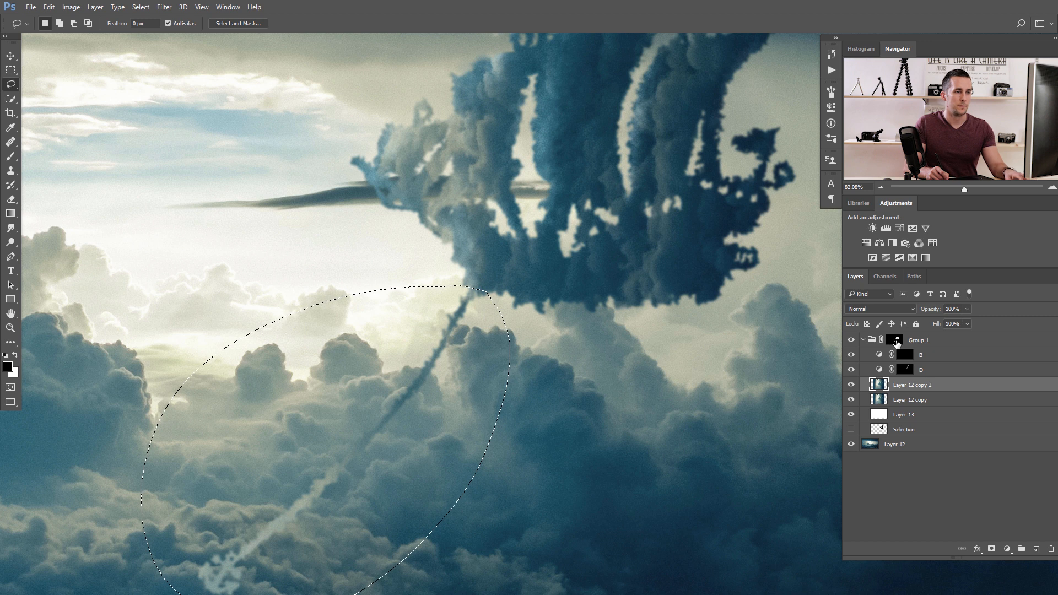
key(ctrl+d)
Step: Move Layer 12 copy 2 so dark cloud fills the anchor chain, and mask it to a lassoed area around the chain
key(v)
drag(492, 355, 311, 573)
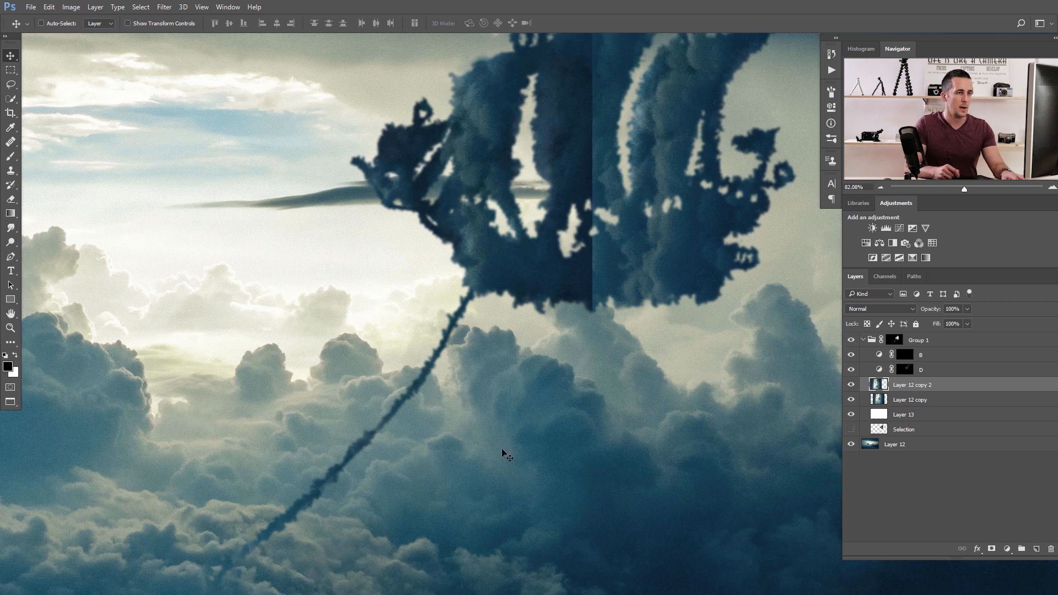
key(l)
mouse_move(478, 306)
mouse_down()
mouse_move(423, 299)
mouse_move(330, 381)
mouse_move(482, 257)
mouse_move(418, 298)
mouse_move(298, 423)
mouse_move(446, 529)
mouse_move(649, 297)
mouse_move(622, 203)
mouse_move(644, 230)
mouse_up()
click(991, 549)
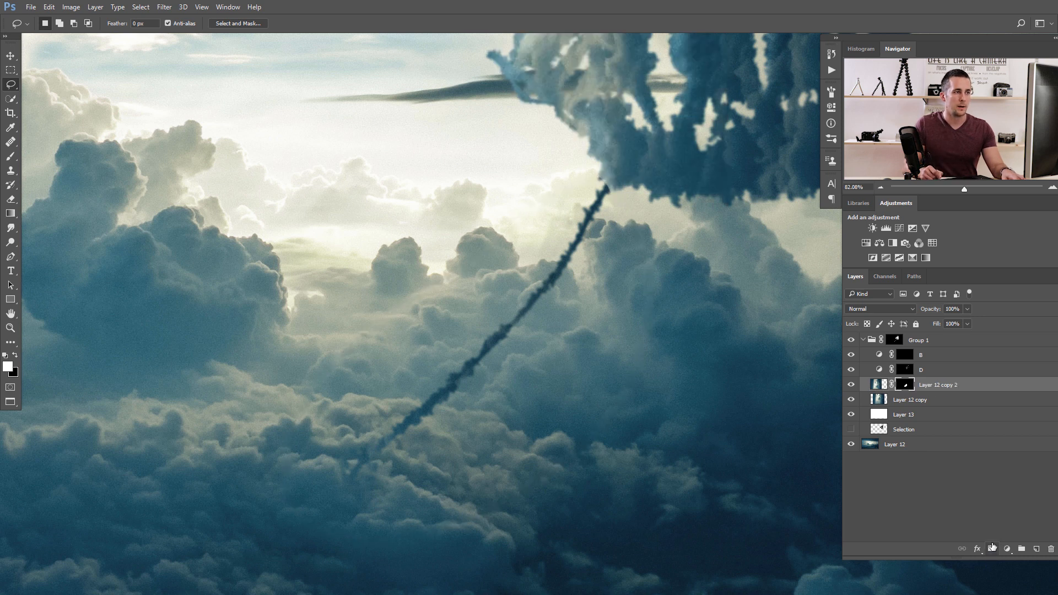
drag(598, 323, 532, 392)
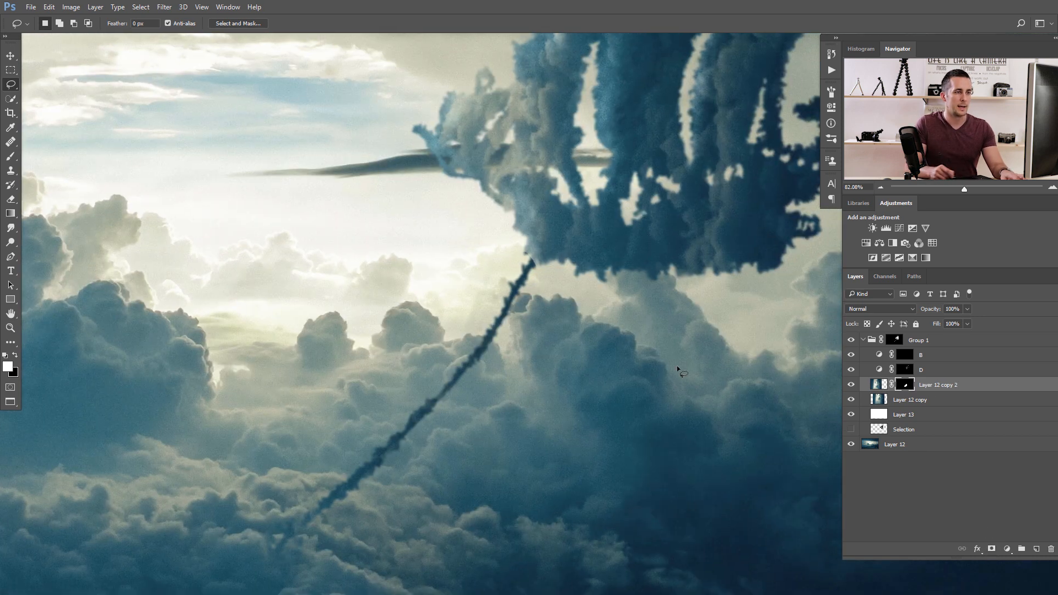
Step: Brighten the anchor chain on the D layer's mask with a 100 px white brush at 10% opacity
click(907, 368)
key(b)
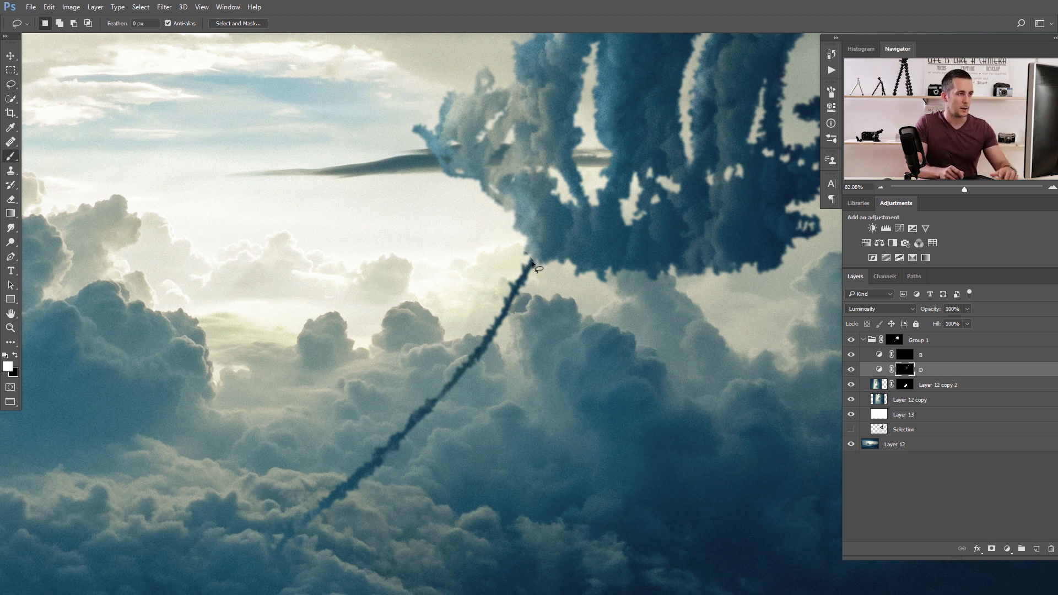
key(bracketright)
drag(478, 333, 556, 239)
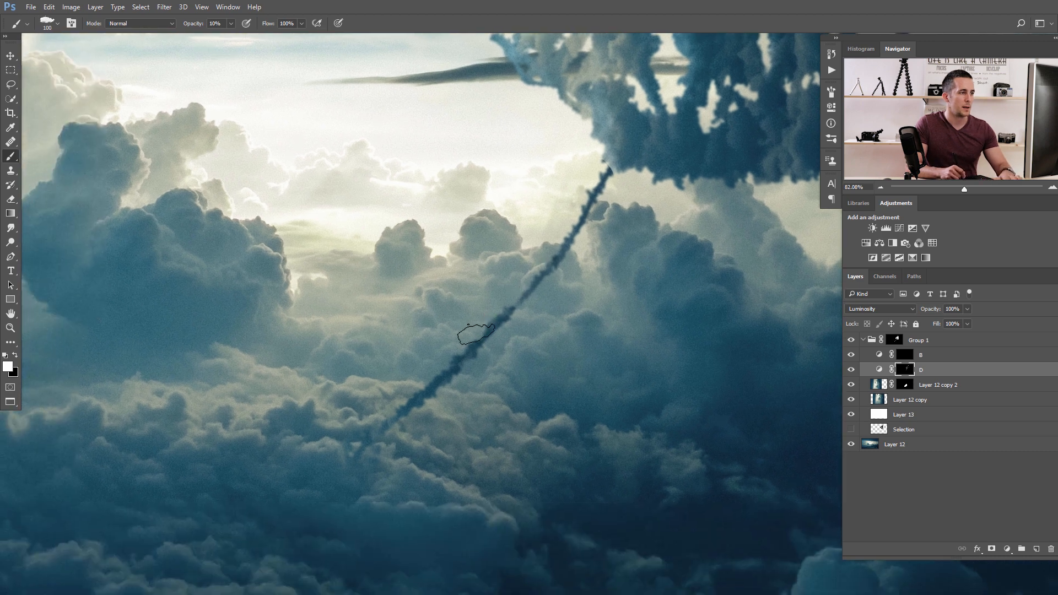
mouse_move(358, 422)
mouse_down()
mouse_move(407, 406)
mouse_move(386, 399)
mouse_up()
drag(385, 399, 469, 277)
Step: Brighten the anchor and lower end of the chain on the D mask with a 15 px brush
key(bracketleft)
key(bracketleft)
key(bracketleft)
key(bracketleft)
key(bracketleft)
key(bracketleft)
key(bracketleft)
key(bracketleft)
key(bracketleft)
key(bracketleft)
mouse_move(463, 347)
mouse_down()
mouse_move(478, 330)
mouse_move(429, 395)
mouse_up()
key(bracketleft)
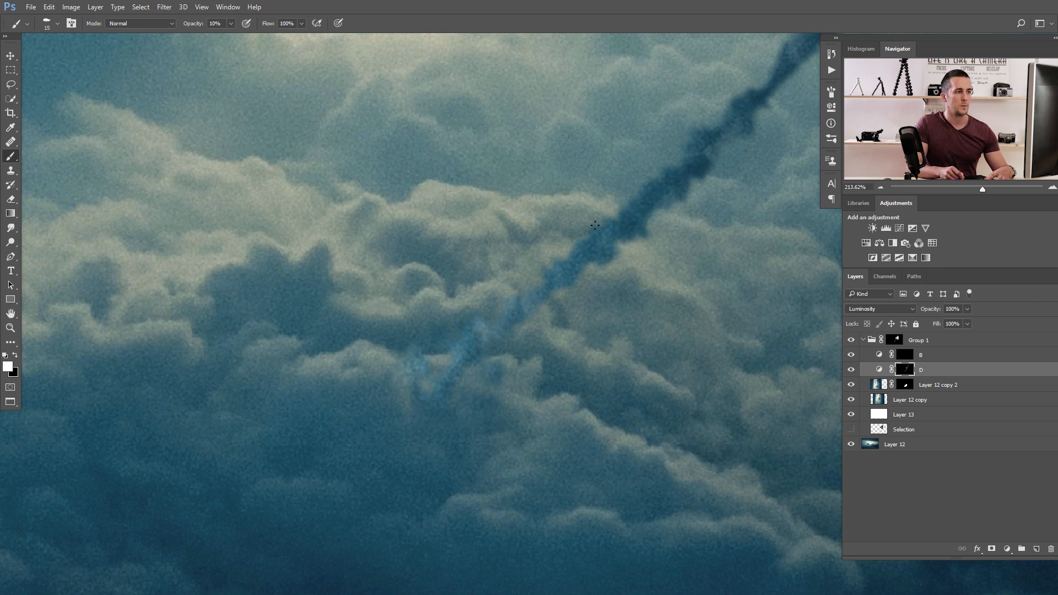
drag(596, 241, 511, 282)
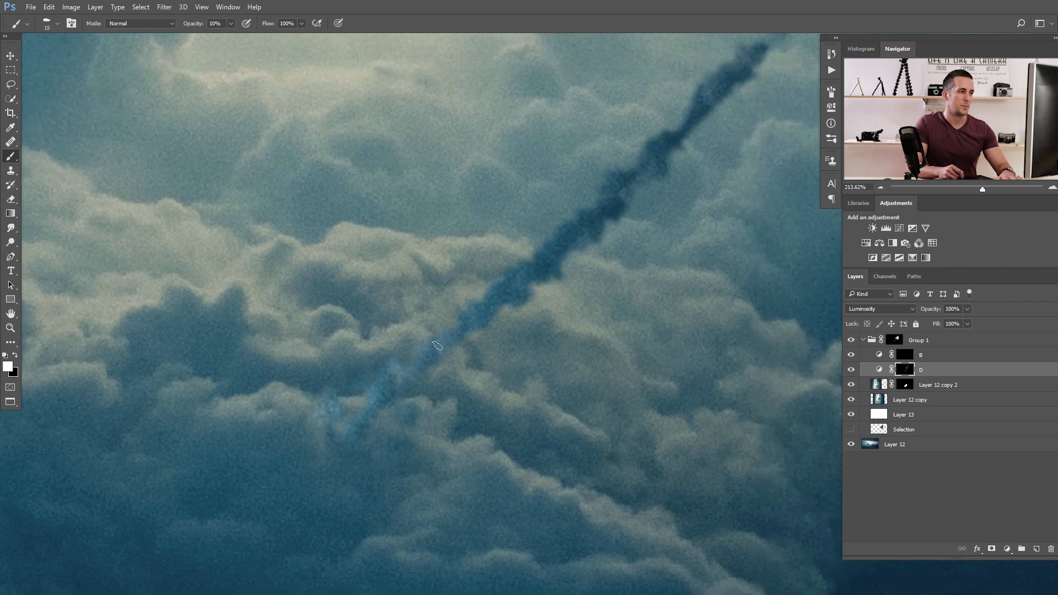
drag(581, 216, 560, 252)
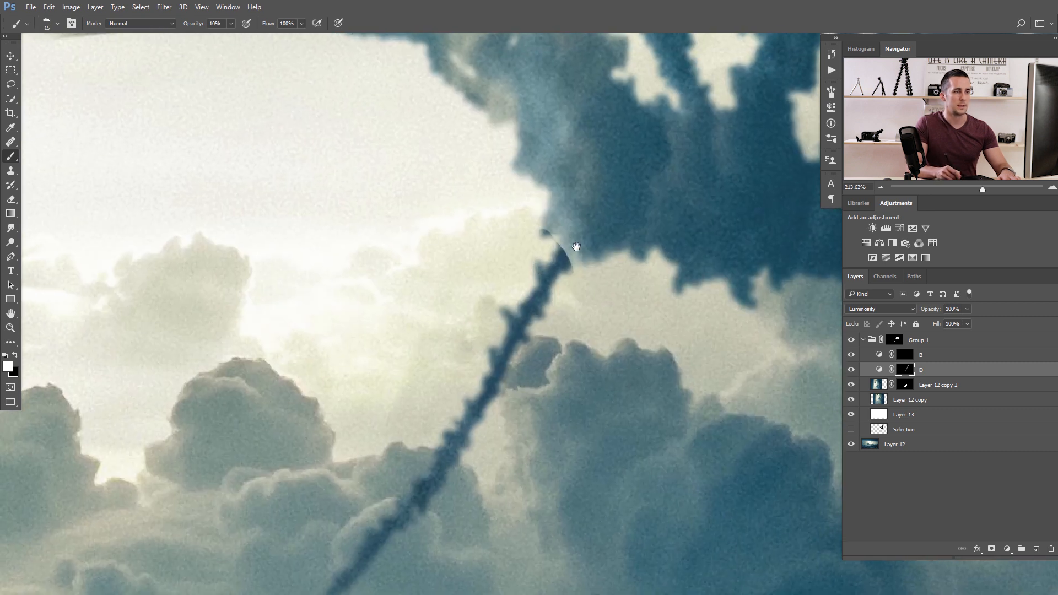
Step: Blend the chain's top into the hull by painting white on Layer 12 copy 2's mask with a 20 px brush at 60% and 20% opacity
click(905, 387)
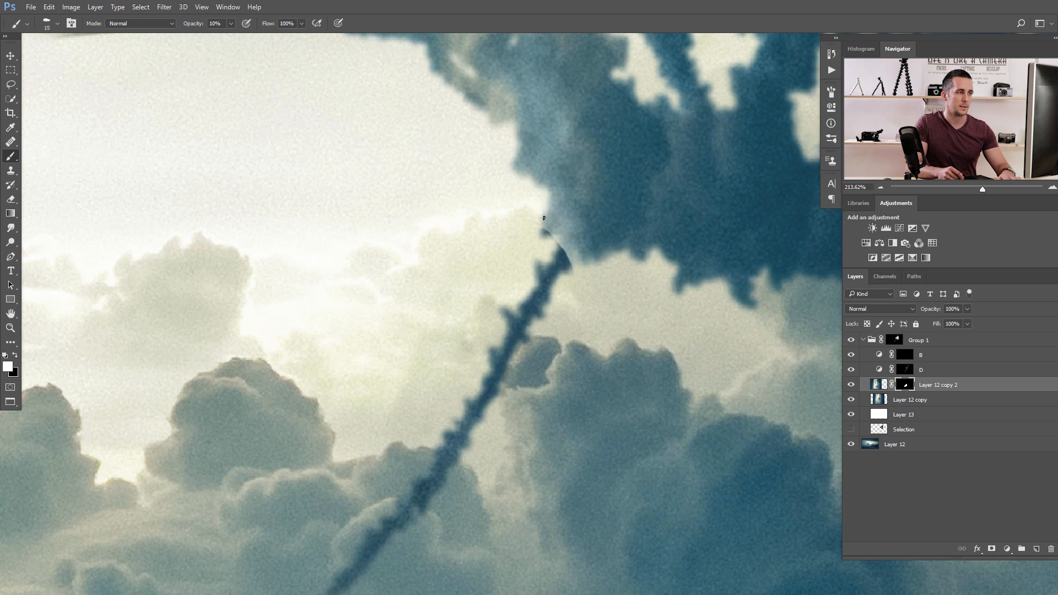
key(bracketright)
key(6)
drag(549, 222, 556, 228)
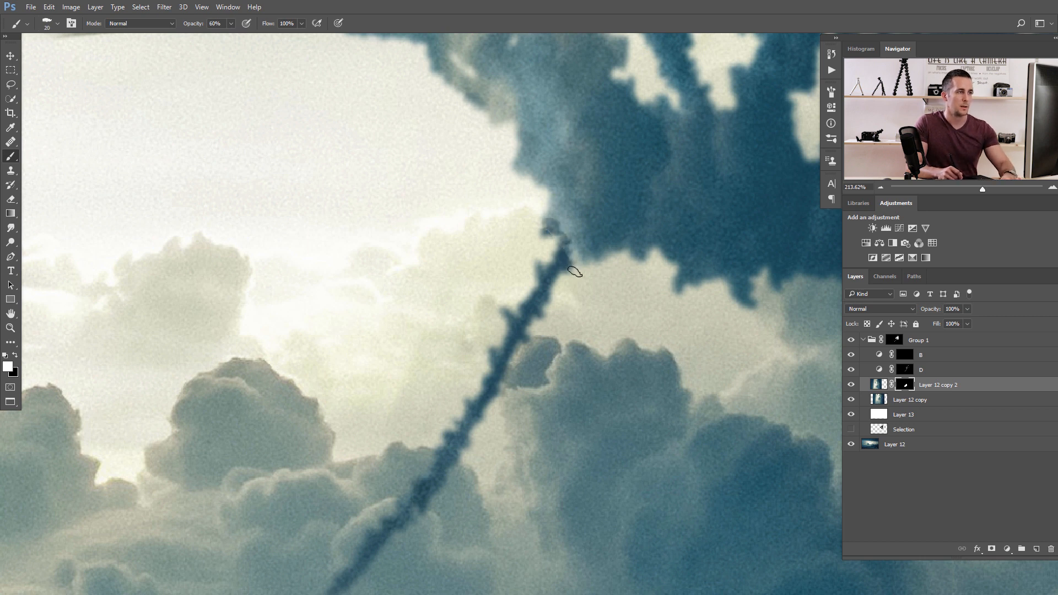
key(2)
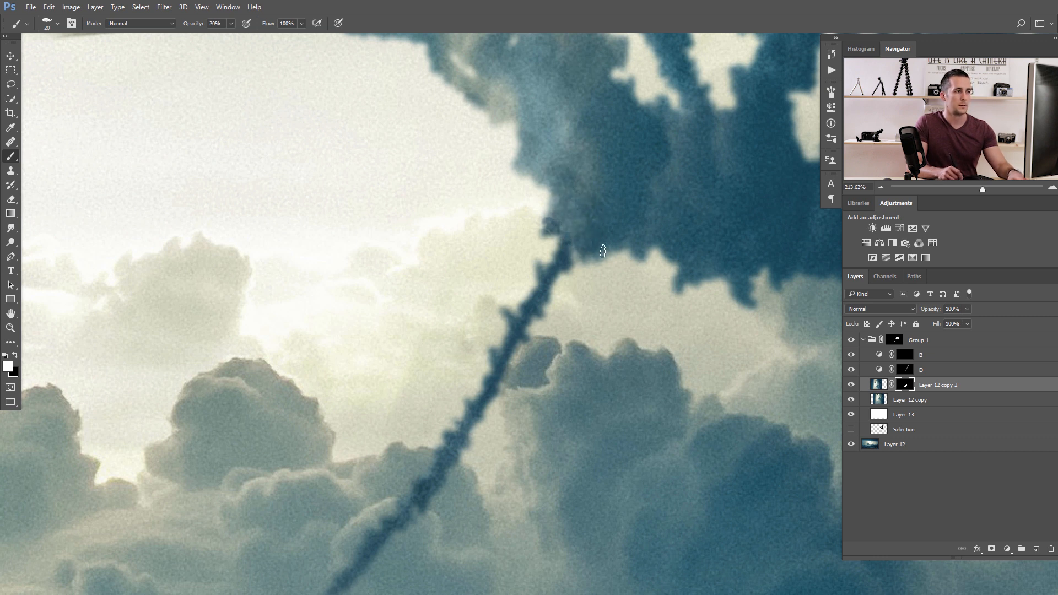
Step: Darken the underside and rear of the hull on the B layer's mask with a 70 px white brush at 10% opacity
key(ctrl+0)
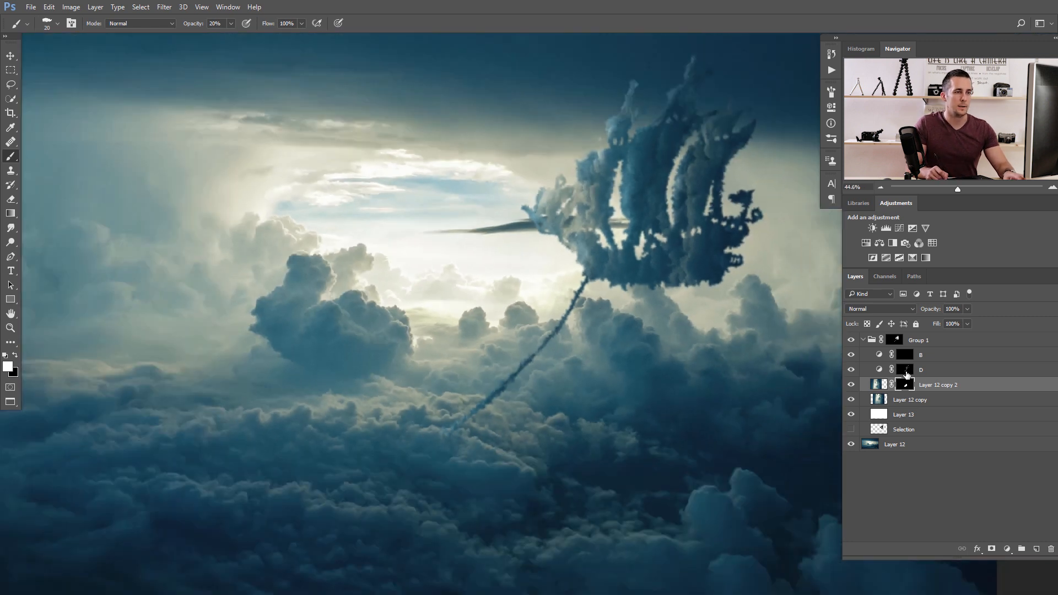
click(932, 355)
scroll(597, 295, up, 3)
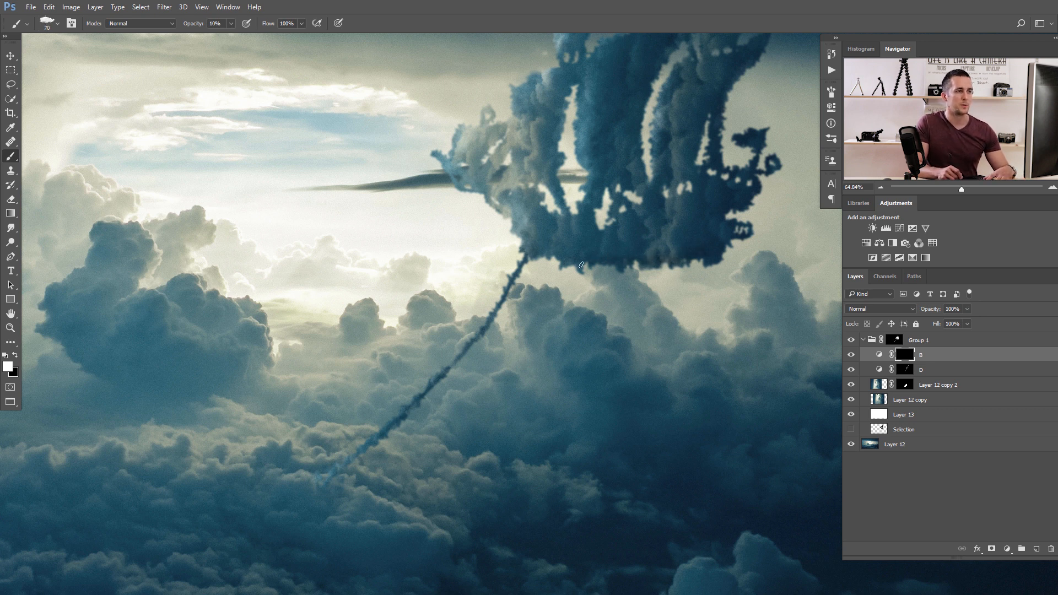
drag(694, 233, 622, 278)
key(bracketright)
key(bracketright)
key(bracketright)
key(bracketleft)
key(bracketleft)
key(bracketright)
key(bracketright)
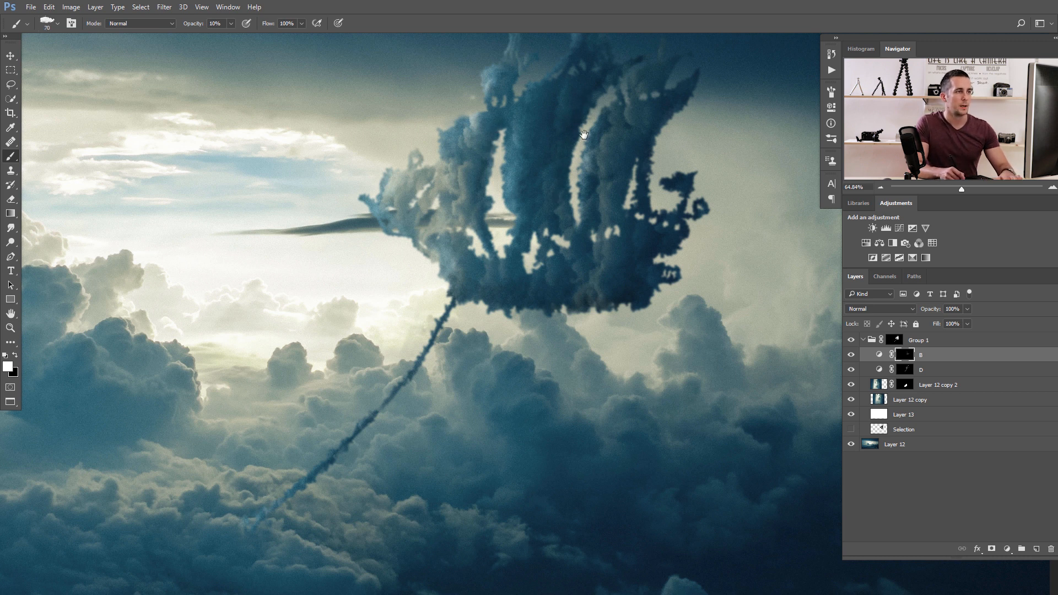
drag(584, 134, 524, 228)
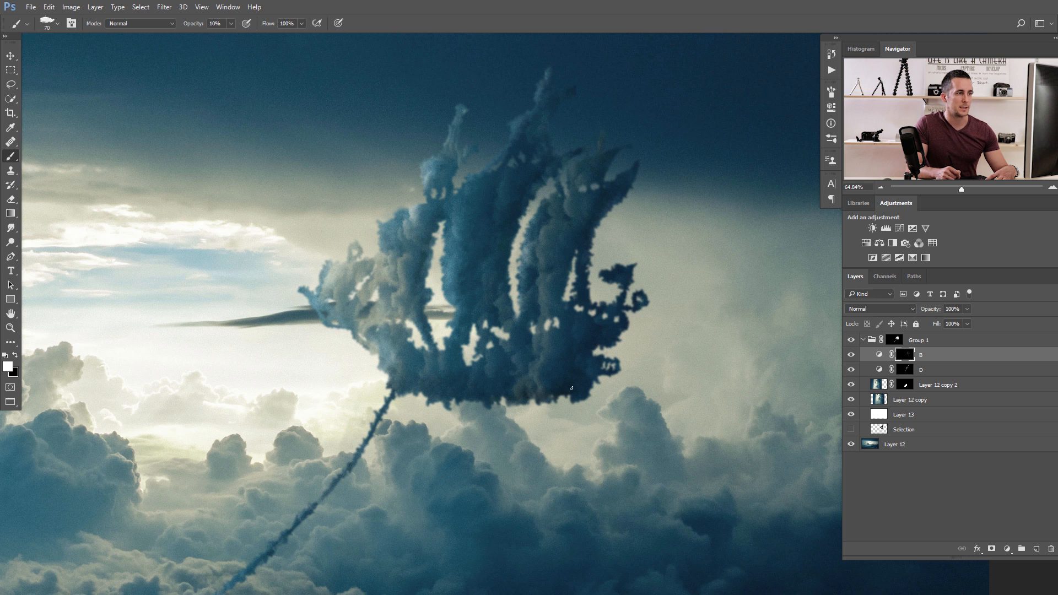
Step: Burn the hull below the front sail with a 35 px brush and the anchor chain with a 50 px brush on the B mask
key(bracketleft)
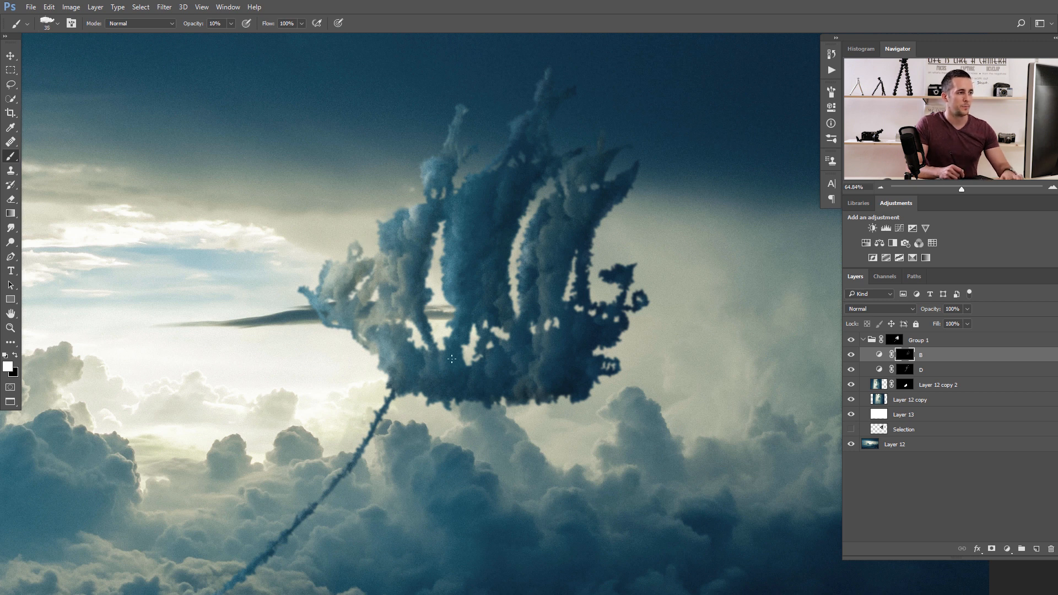
drag(452, 358, 442, 322)
key(bracketleft)
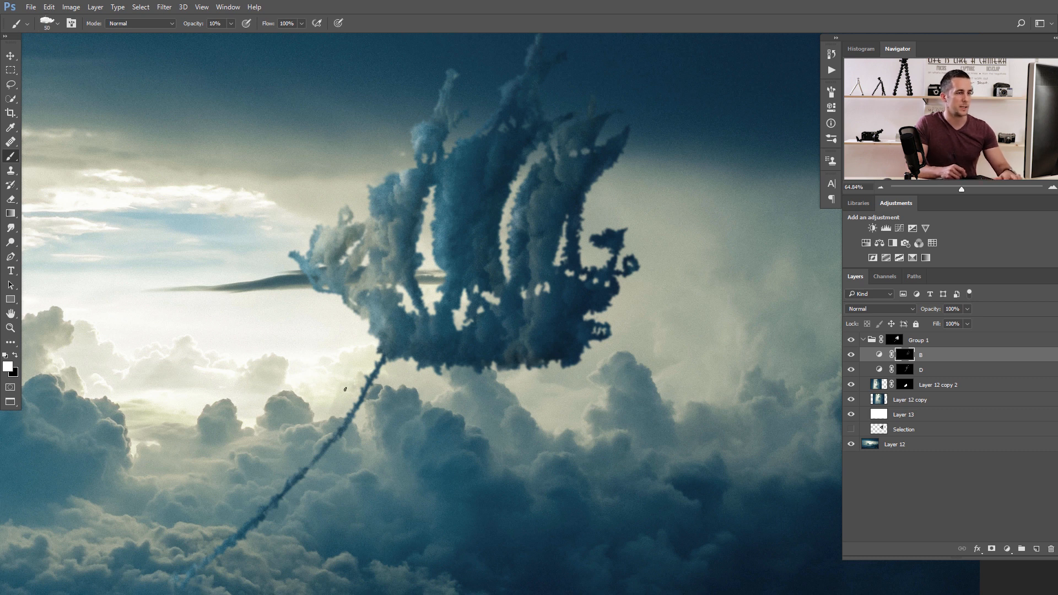
drag(239, 497, 390, 347)
mouse_move(316, 442)
mouse_down()
mouse_move(376, 445)
mouse_move(434, 419)
mouse_move(394, 448)
mouse_move(331, 446)
mouse_move(341, 415)
mouse_move(381, 398)
mouse_up()
Step: Darken the anchor and the chain's lower end on the B mask with an 80–90 px brush at 10% opacity
key(bracketright)
key(bracketright)
key(bracketright)
key(bracketright)
key(bracketright)
key(bracketleft)
key(bracketleft)
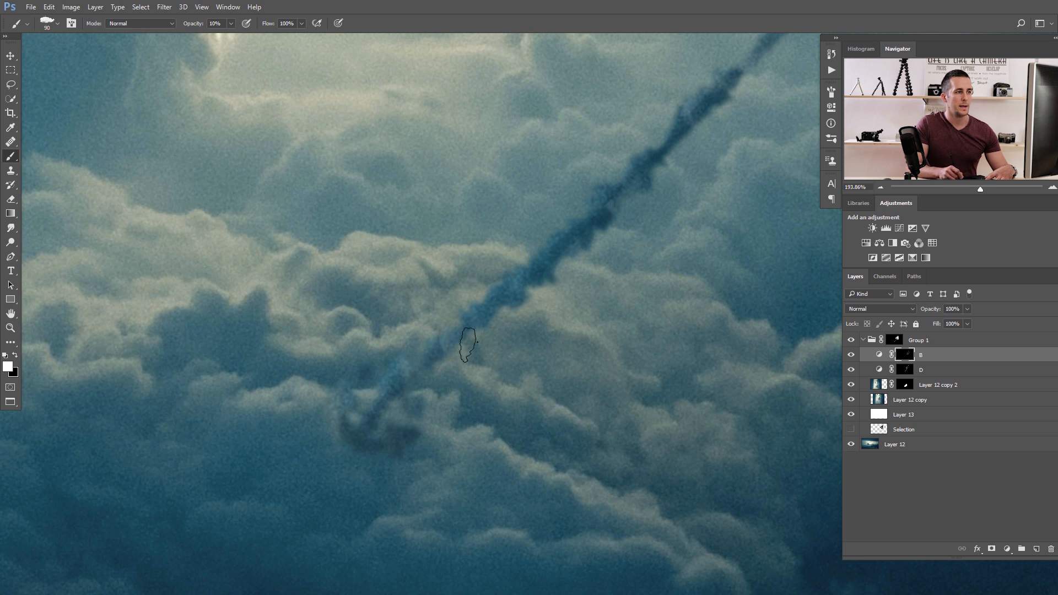
drag(407, 398, 386, 419)
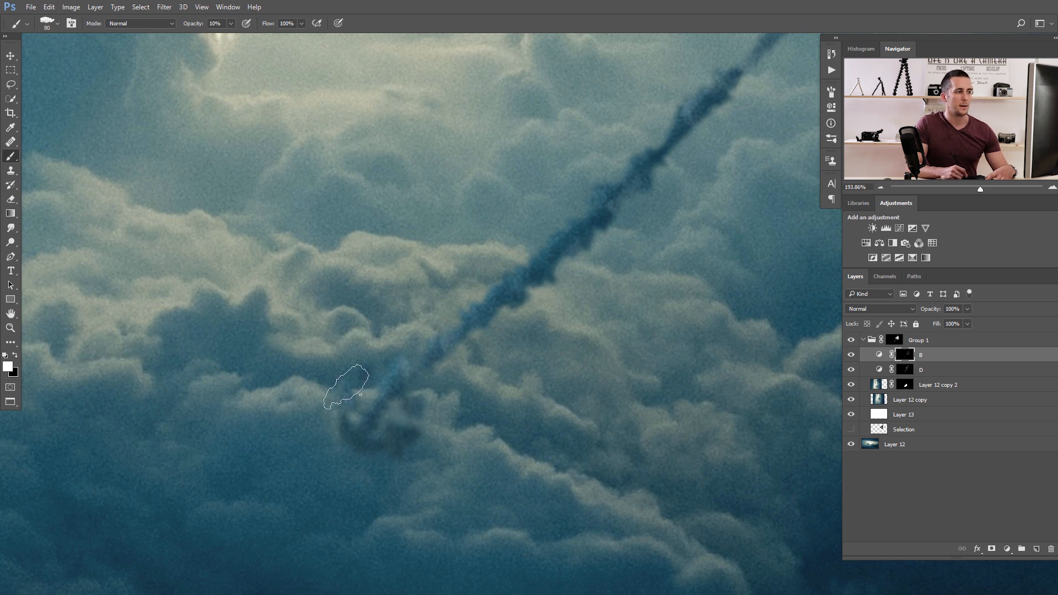
key(bracketright)
scroll(480, 419, down, 3)
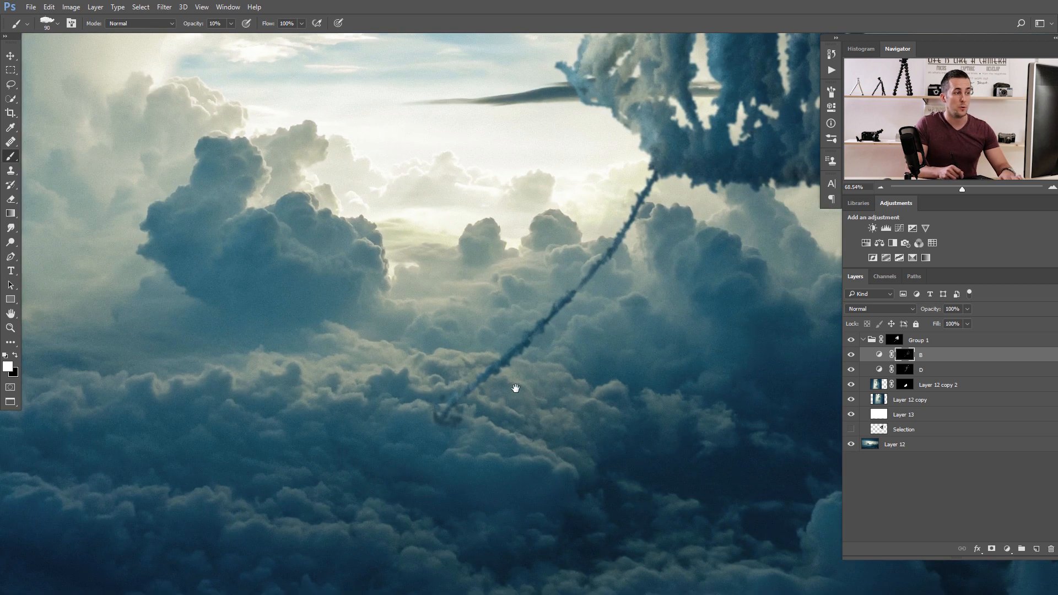
drag(515, 387, 423, 413)
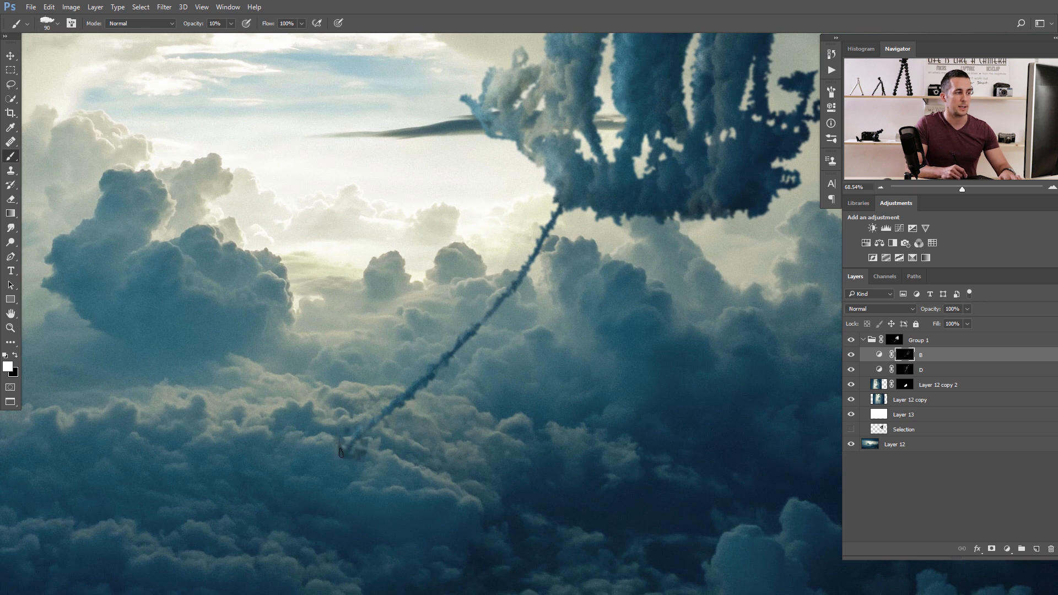
scroll(341, 453, up, 3)
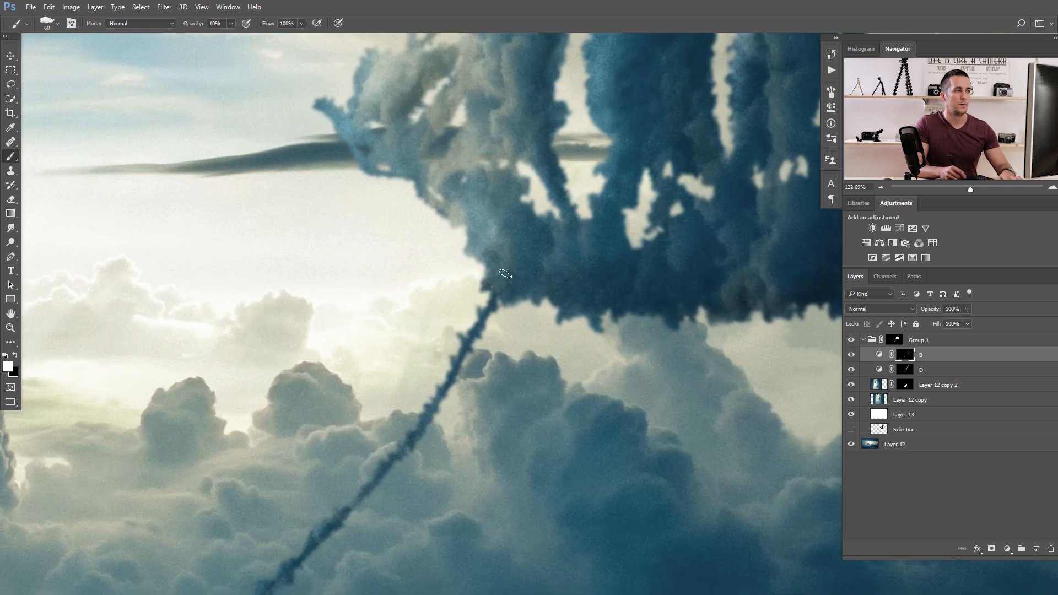
drag(414, 139, 346, 295)
drag(455, 224, 344, 325)
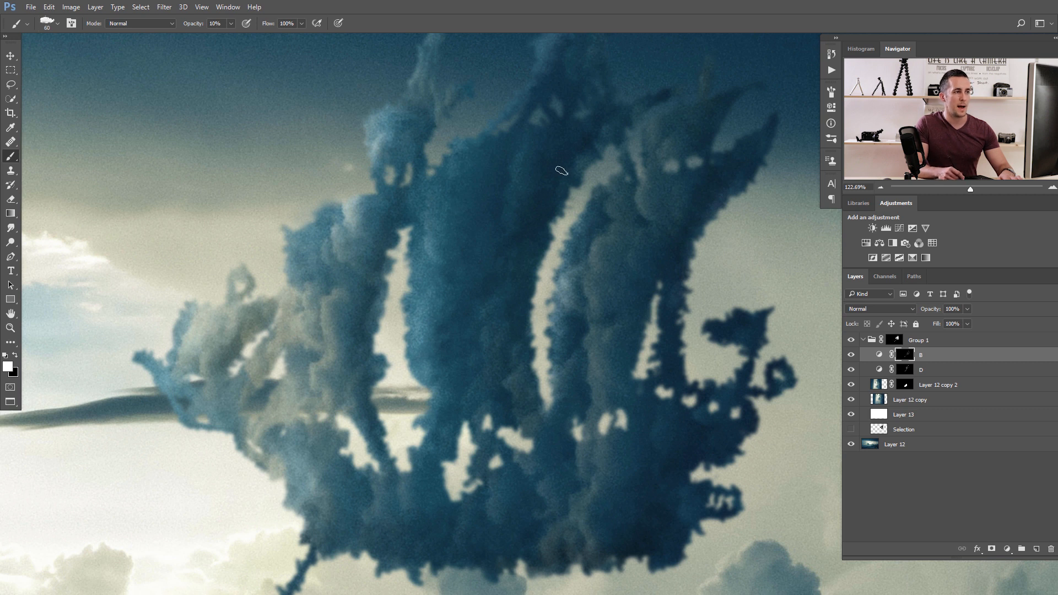
scroll(546, 282, down, 5)
scroll(572, 306, down, 2)
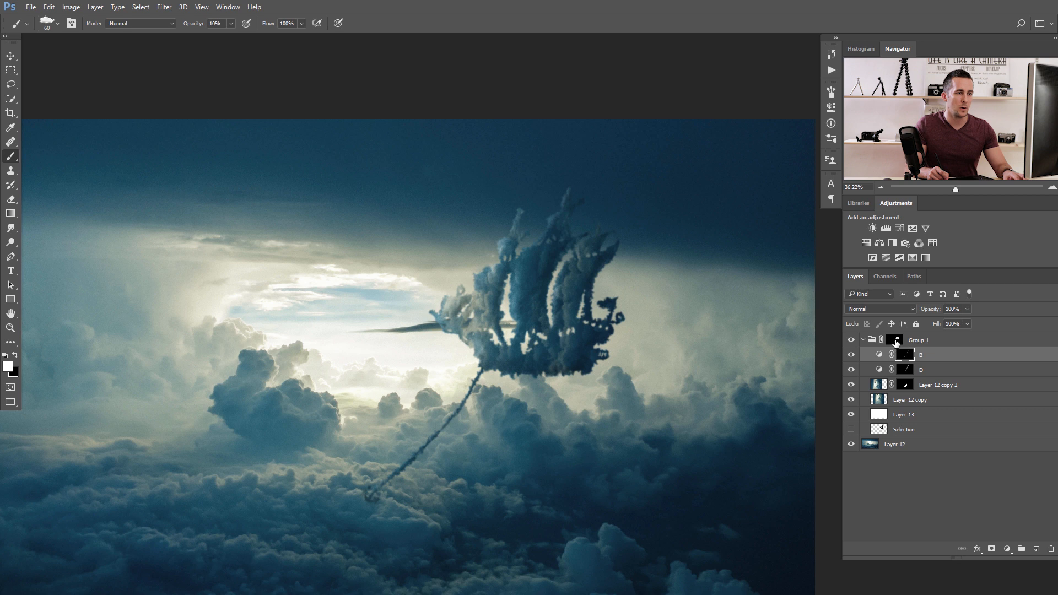
Step: Hide stray dark spots around the anchor by painting black on Group 1's mask with a 25 px soft round brush at 100% opacity
click(896, 342)
scroll(347, 508, up, 8)
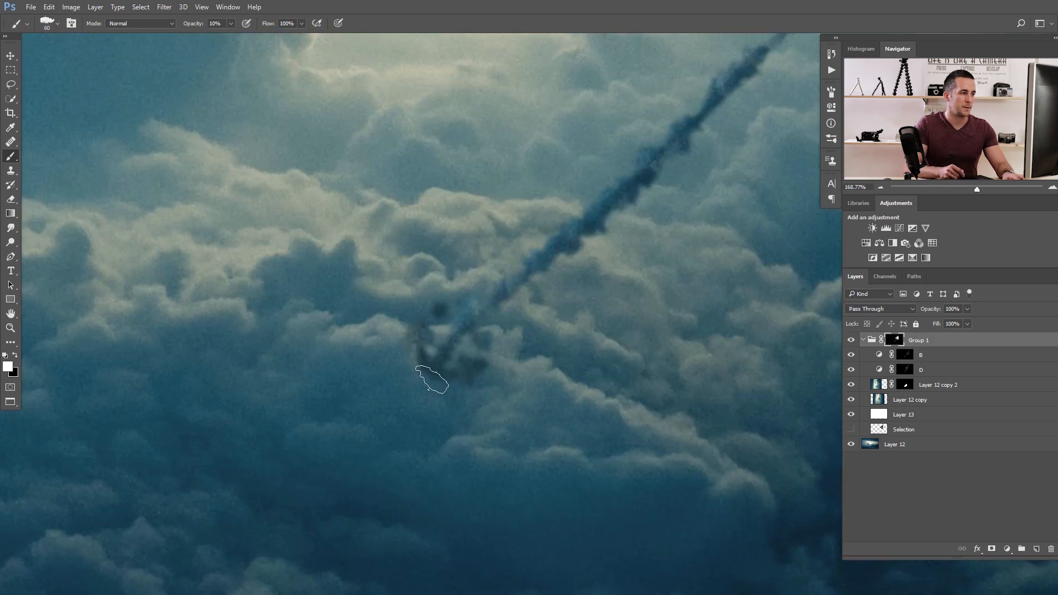
right_click(445, 381)
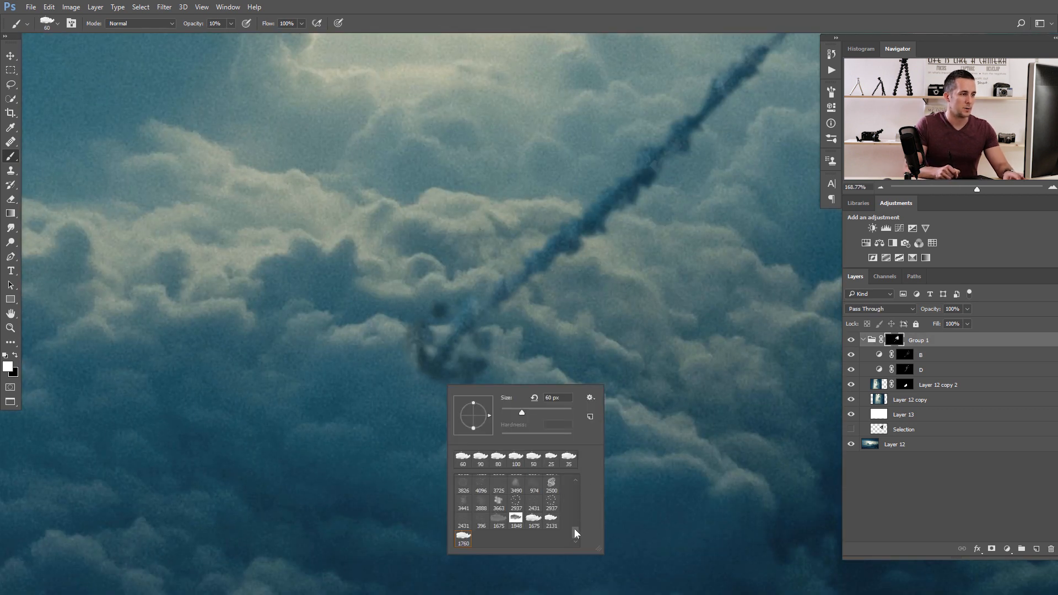
drag(576, 533, 577, 480)
click(479, 485)
click(464, 484)
key(Return)
key(bracketleft)
key(bracketleft)
key(bracketleft)
key(bracketleft)
key(bracketleft)
key(bracketleft)
key(0)
key(x)
mouse_move(416, 374)
mouse_down()
mouse_move(462, 378)
mouse_move(430, 378)
mouse_move(423, 355)
mouse_move(474, 406)
mouse_up()
key(ctrl+0)
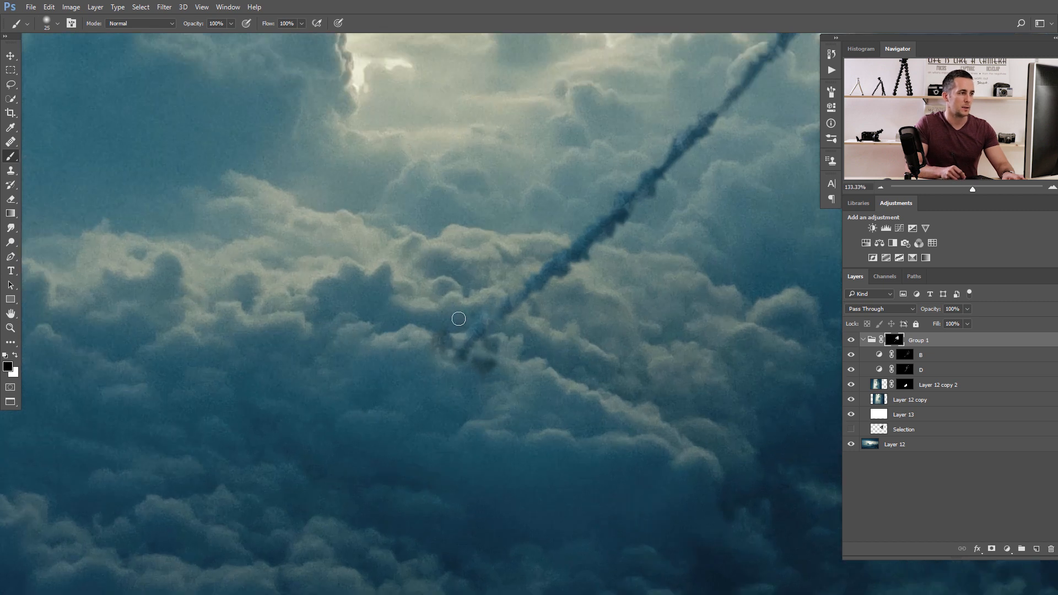
drag(451, 322, 416, 413)
Step: Refine the anchor's shape on Group 1's mask, alternating white and black strokes with the 25 px brush
key(x)
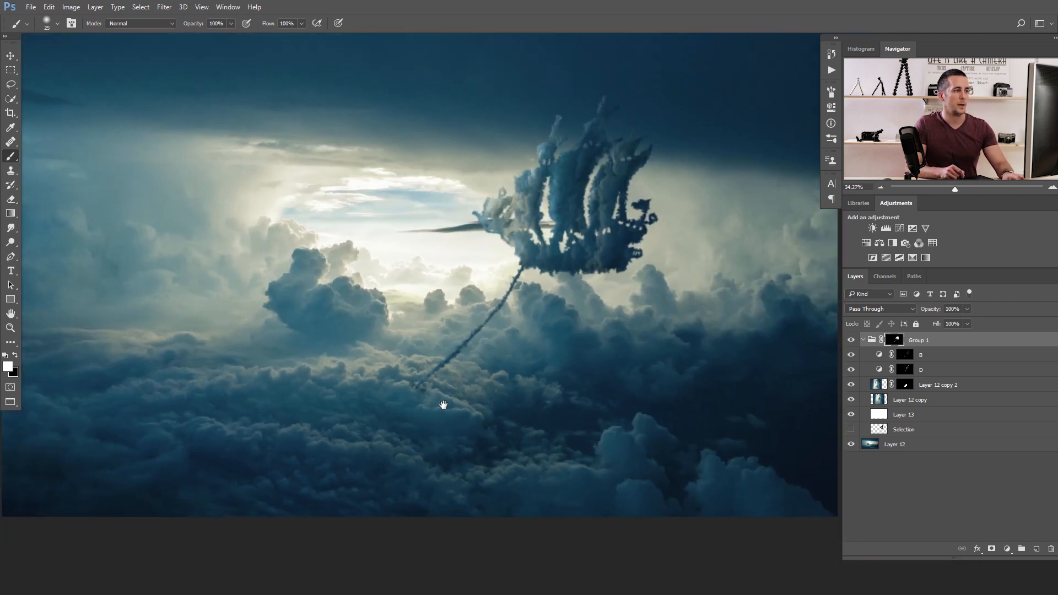
drag(485, 356, 458, 389)
drag(409, 419, 441, 420)
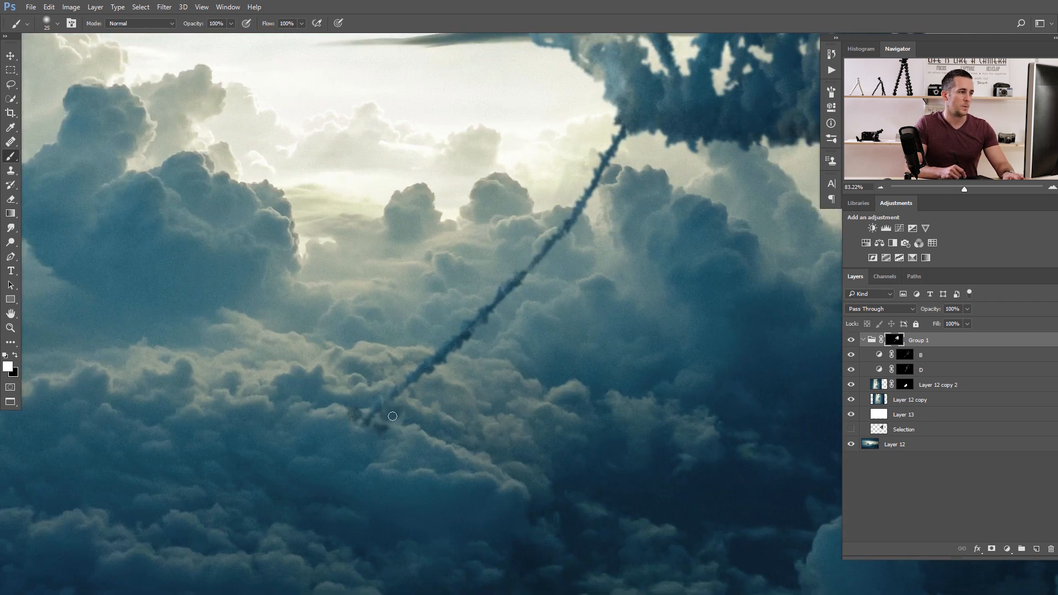
mouse_move(411, 409)
mouse_down()
mouse_move(438, 414)
mouse_move(455, 422)
mouse_move(421, 420)
mouse_up()
key(x)
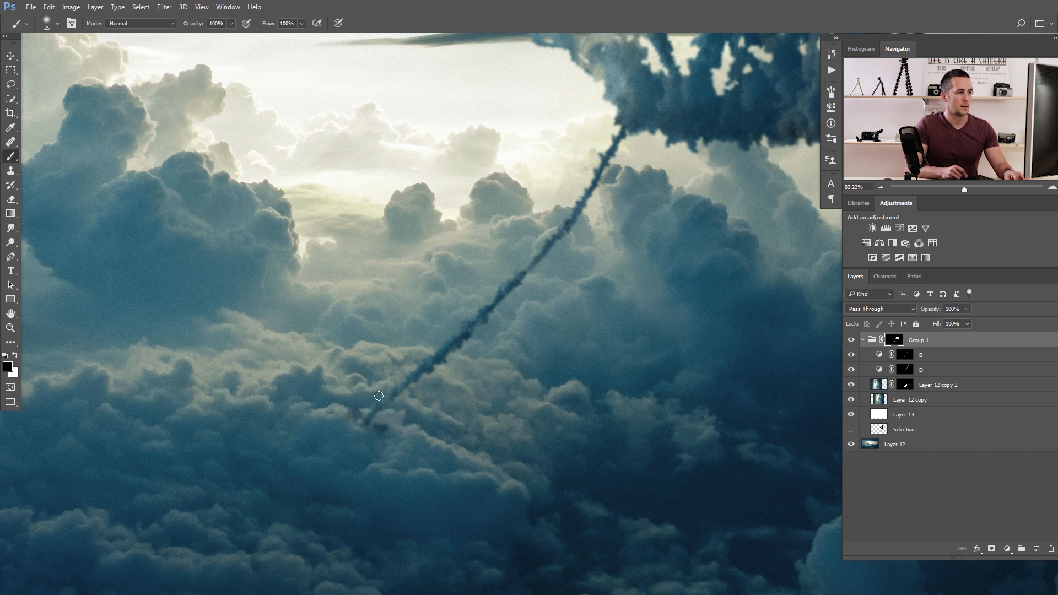
drag(409, 427, 382, 425)
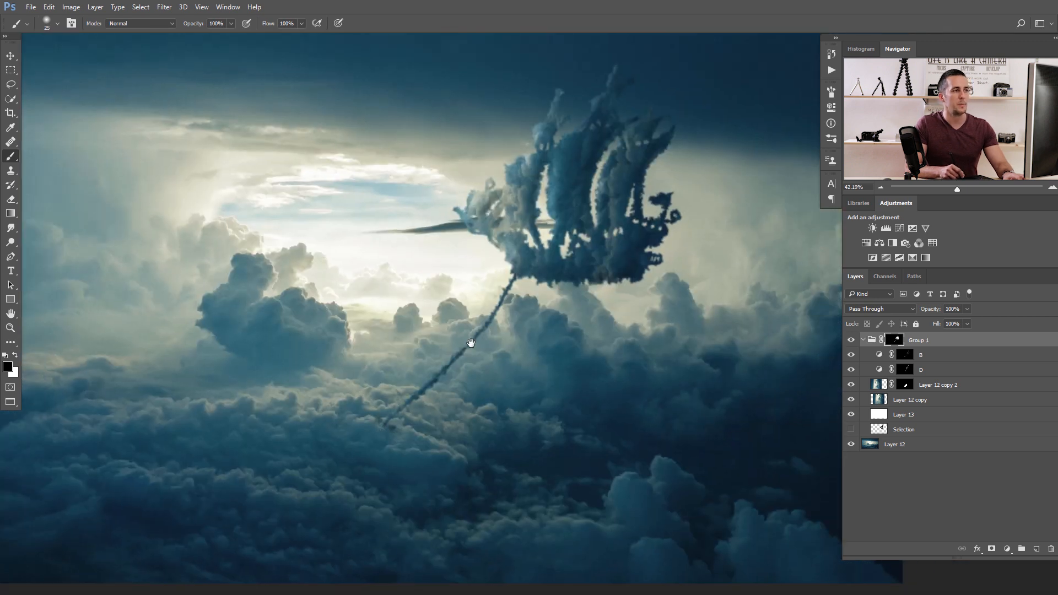
drag(472, 343, 423, 407)
drag(550, 288, 586, 294)
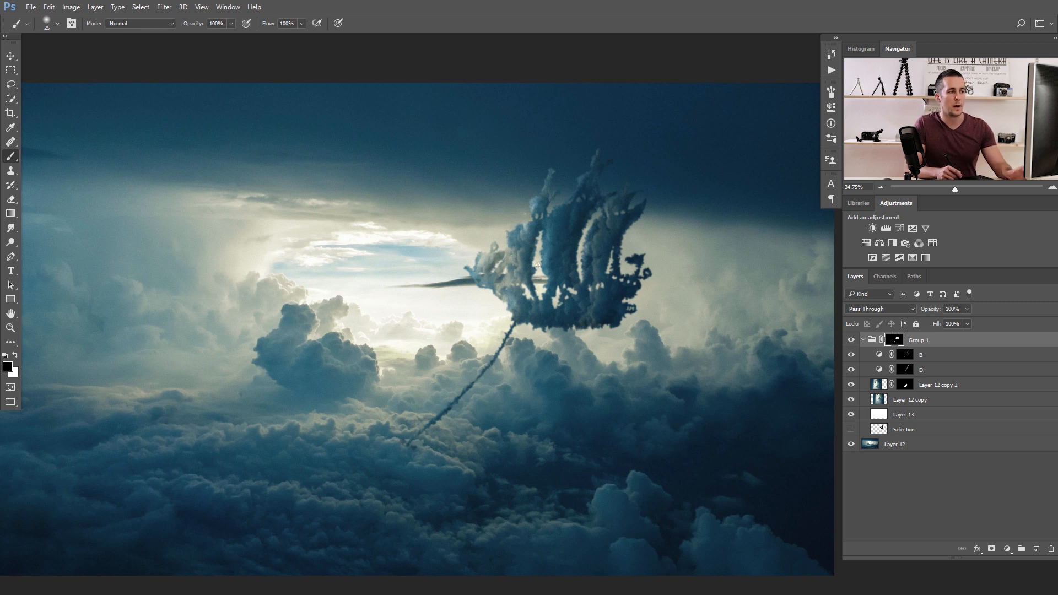
Step: Select Layer 12, then sample a light cloud tone (dcddcb) as foreground colour and a dark blue from the lower clouds as background colour
click(914, 448)
click(1007, 549)
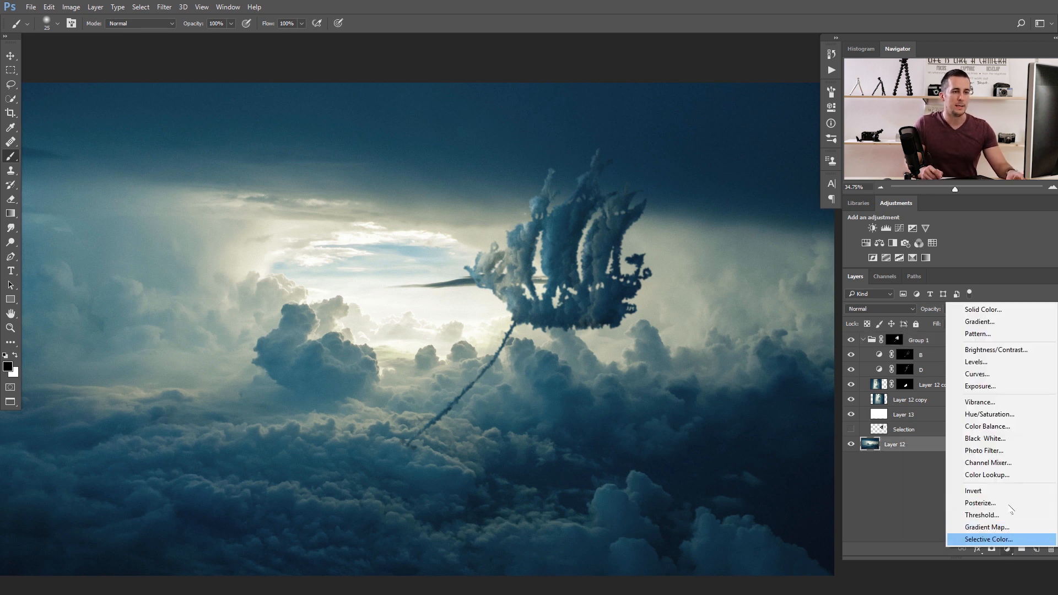
click(917, 475)
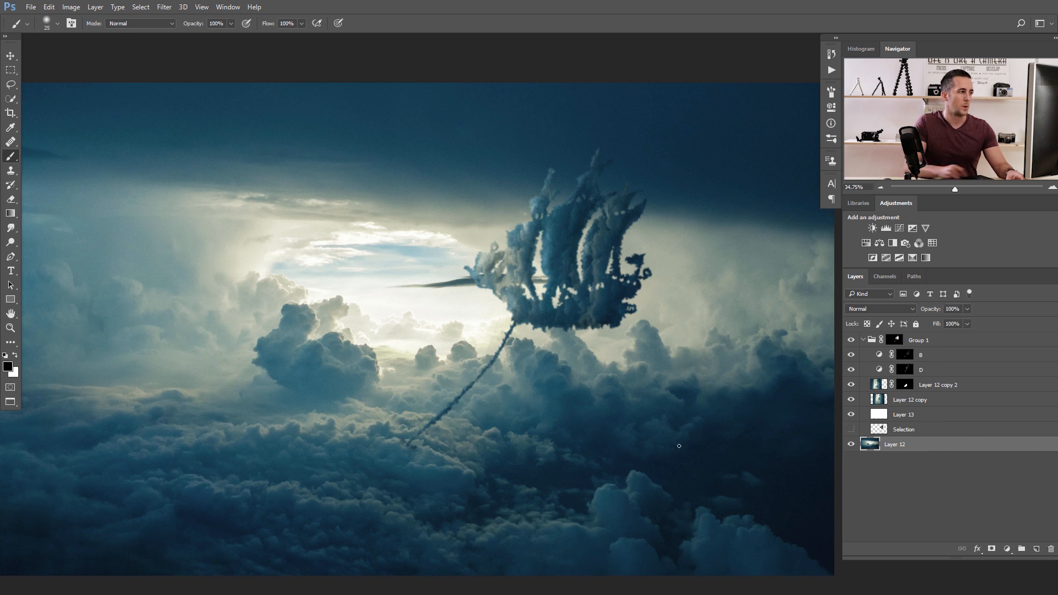
click(8, 367)
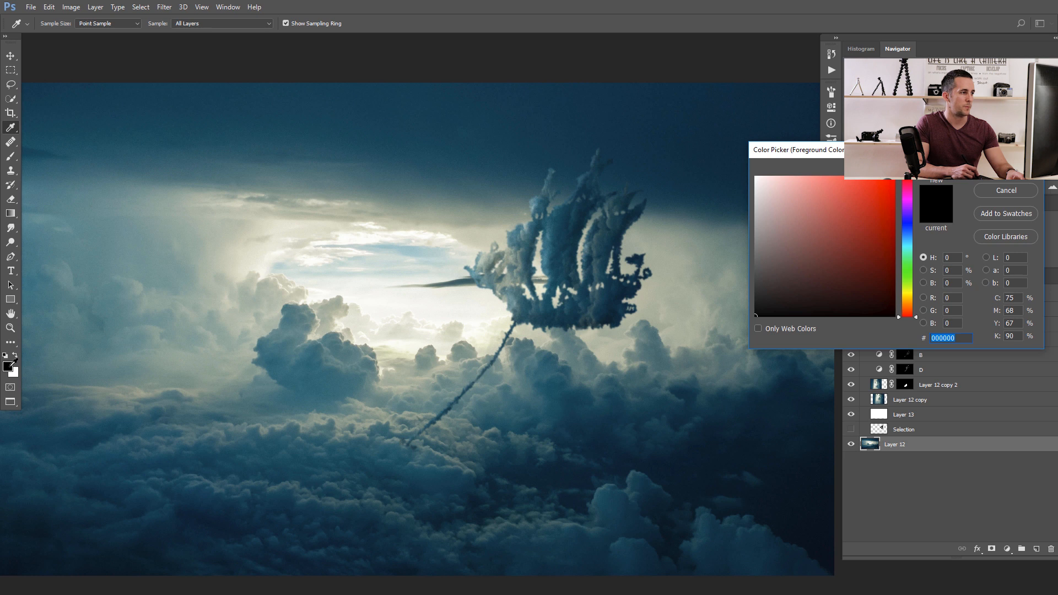
drag(315, 228, 332, 227)
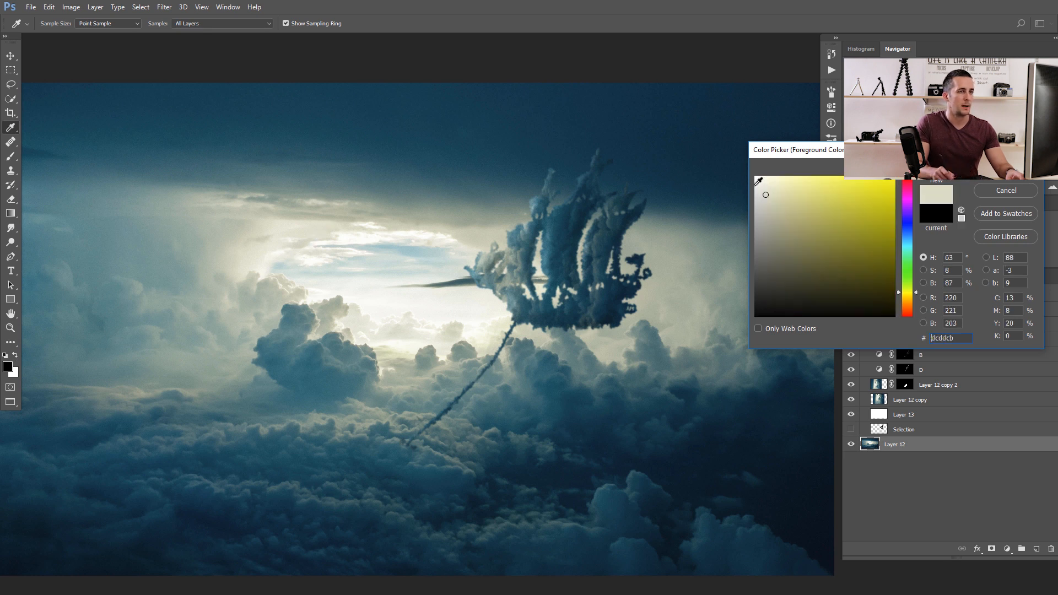
key(Return)
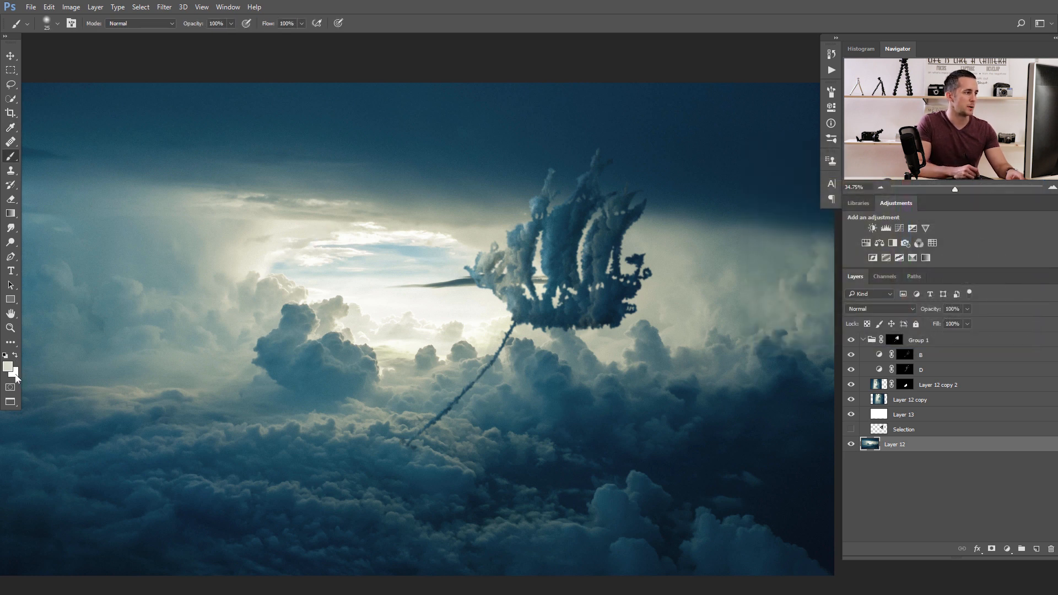
click(15, 374)
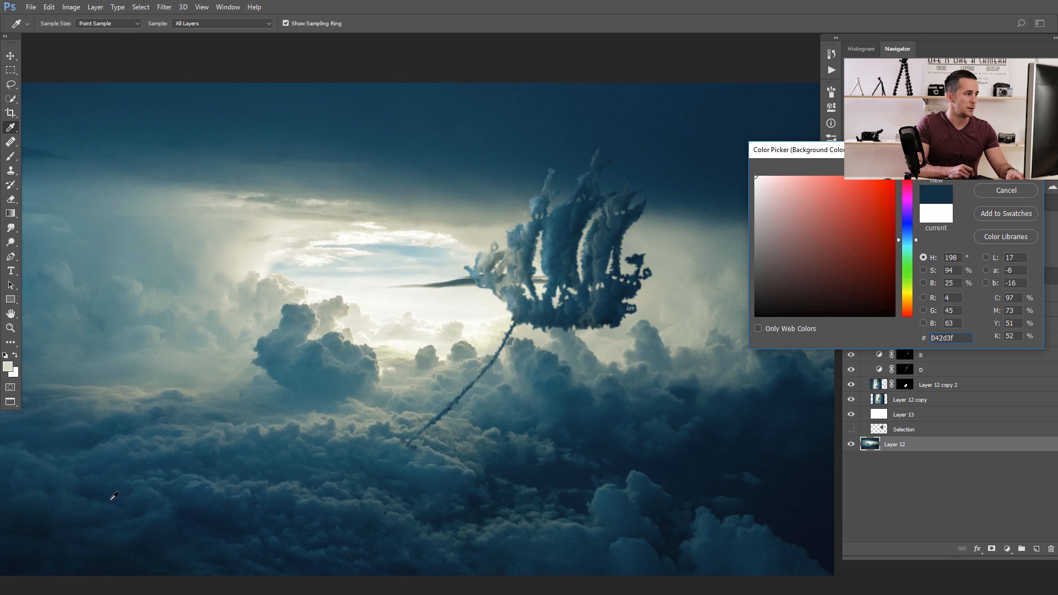
click(113, 499)
key(Return)
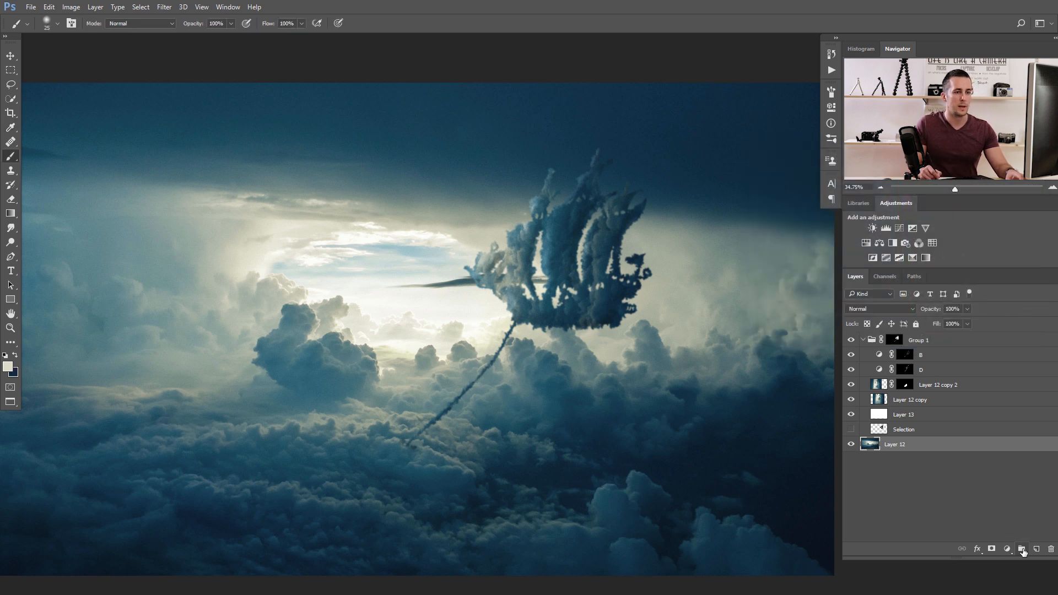
Step: Add a Gradient Map adjustment above Layer 12, running from dark blue in the shadows to pale cream in the highlights
click(1008, 549)
click(986, 526)
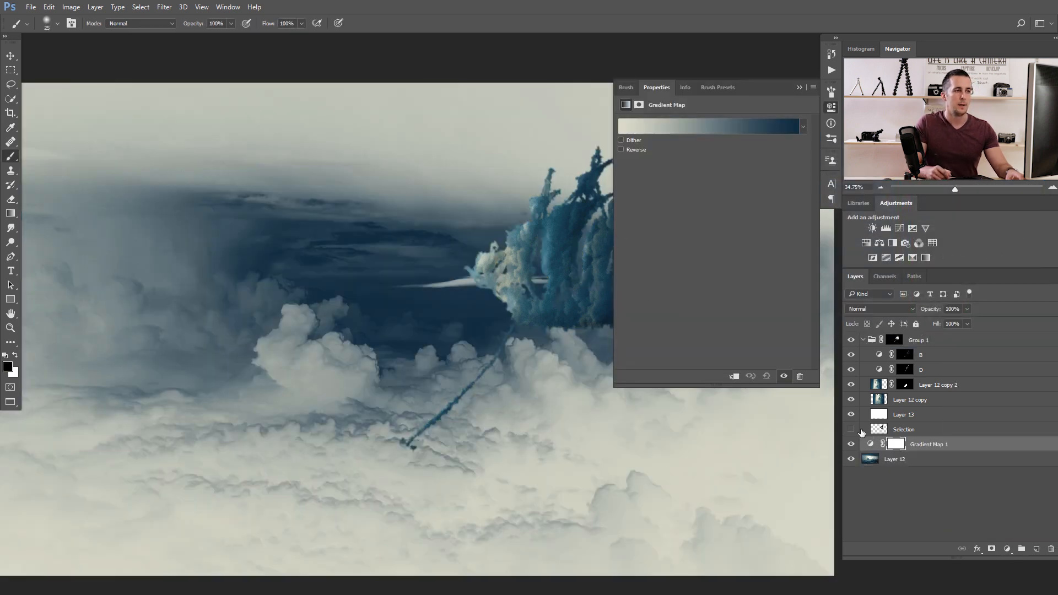
click(706, 131)
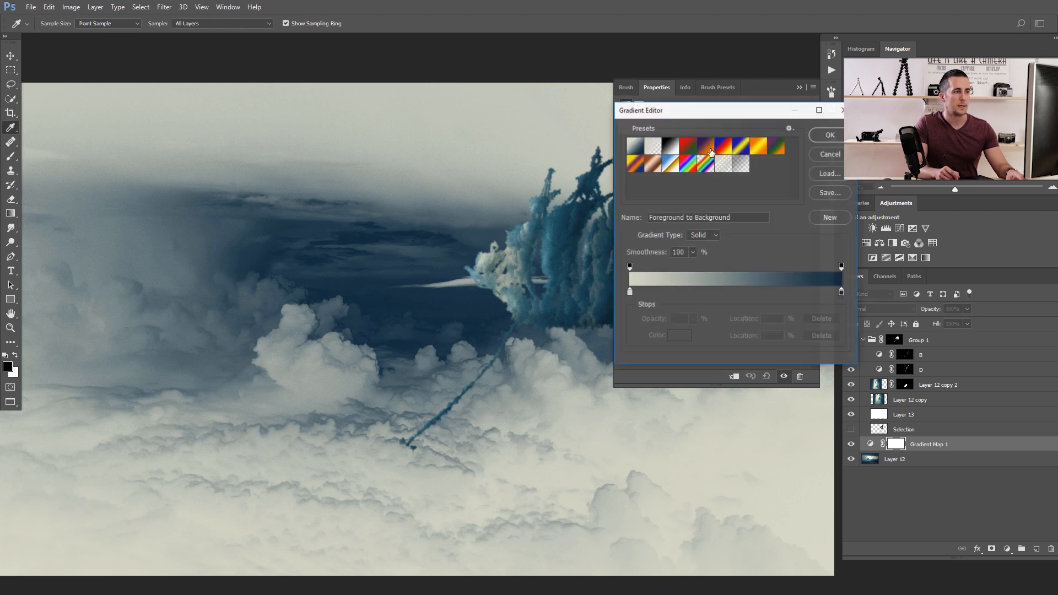
mouse_move(630, 294)
mouse_down()
mouse_move(801, 294)
mouse_move(622, 292)
mouse_up()
drag(802, 292, 845, 292)
click(831, 135)
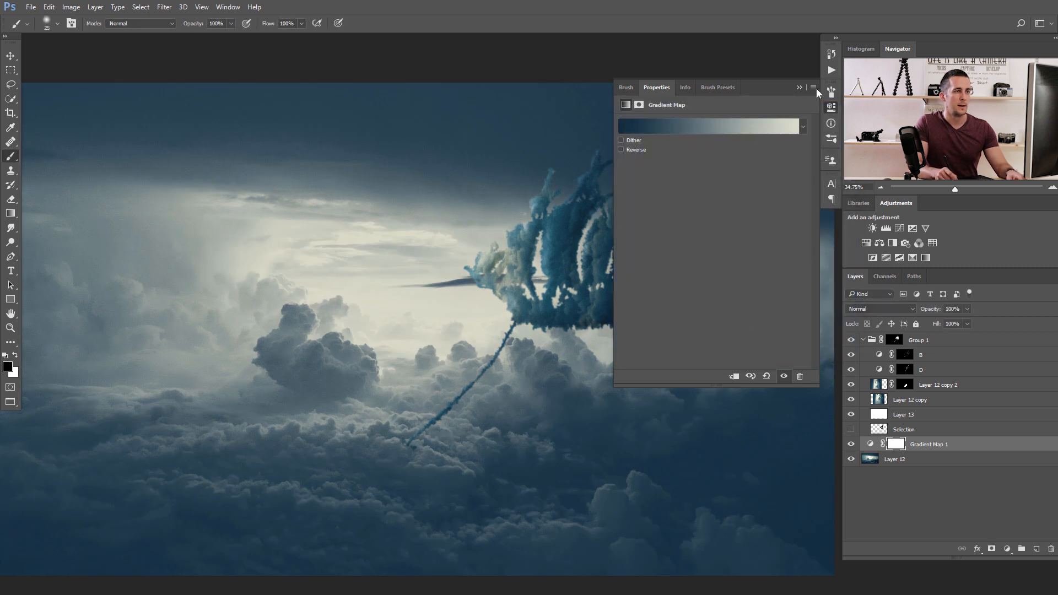
click(800, 87)
Step: Move Gradient Map 1 into Group 1, directly above the B layer
drag(890, 444, 899, 346)
key(Return)
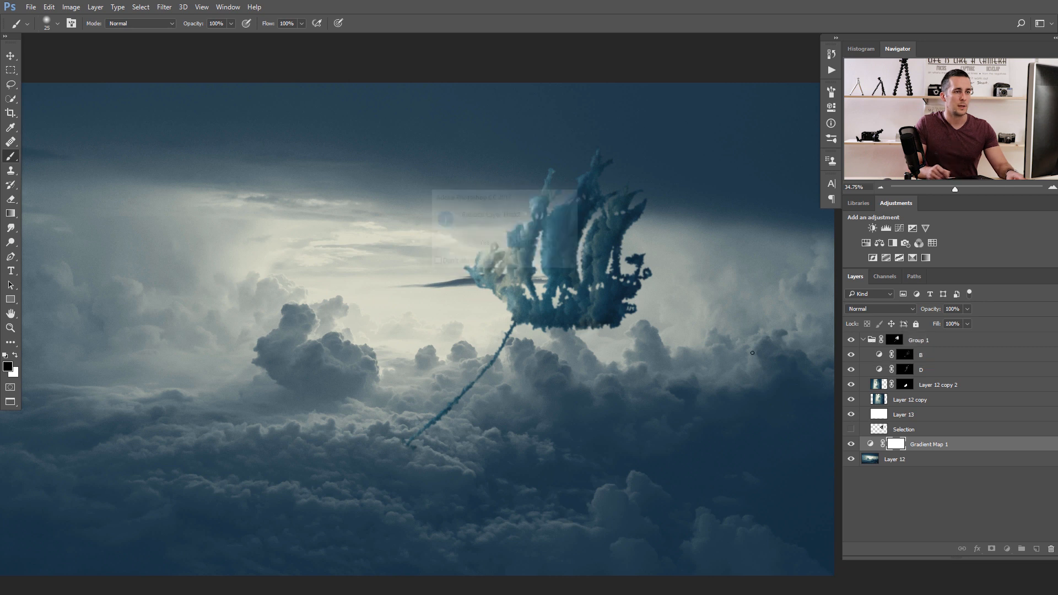
drag(876, 446, 882, 366)
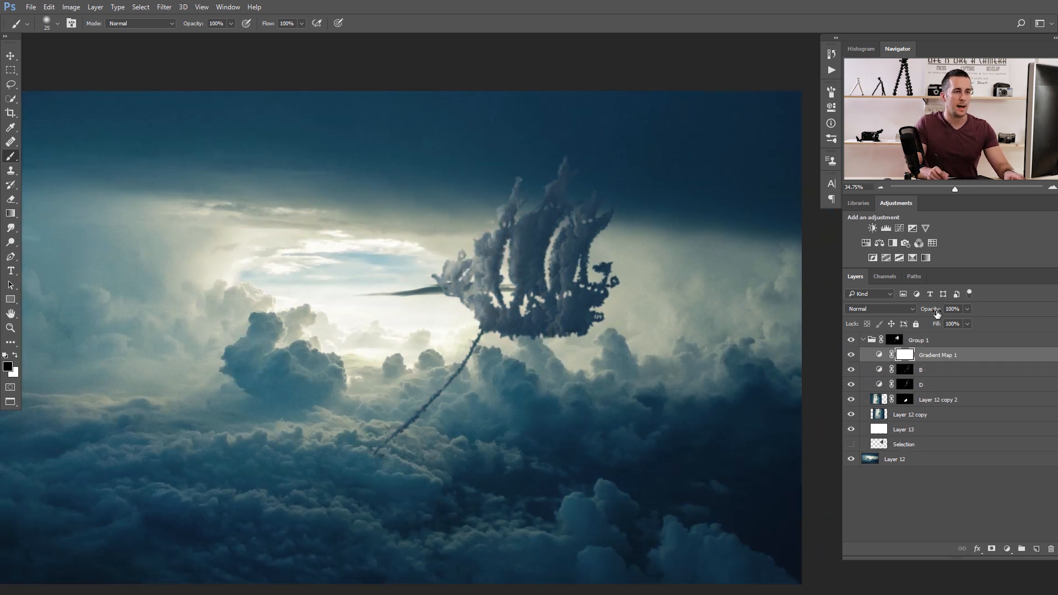
Step: Set Gradient Map 1 to 31% opacity and the Soft Light blend mode
drag(937, 313, 852, 316)
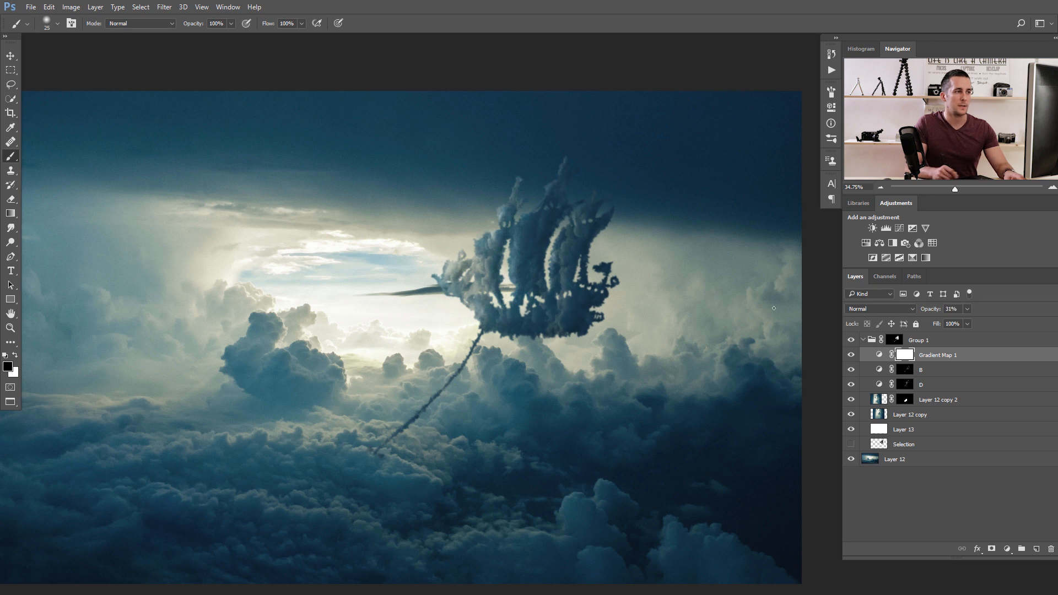
click(894, 309)
click(874, 420)
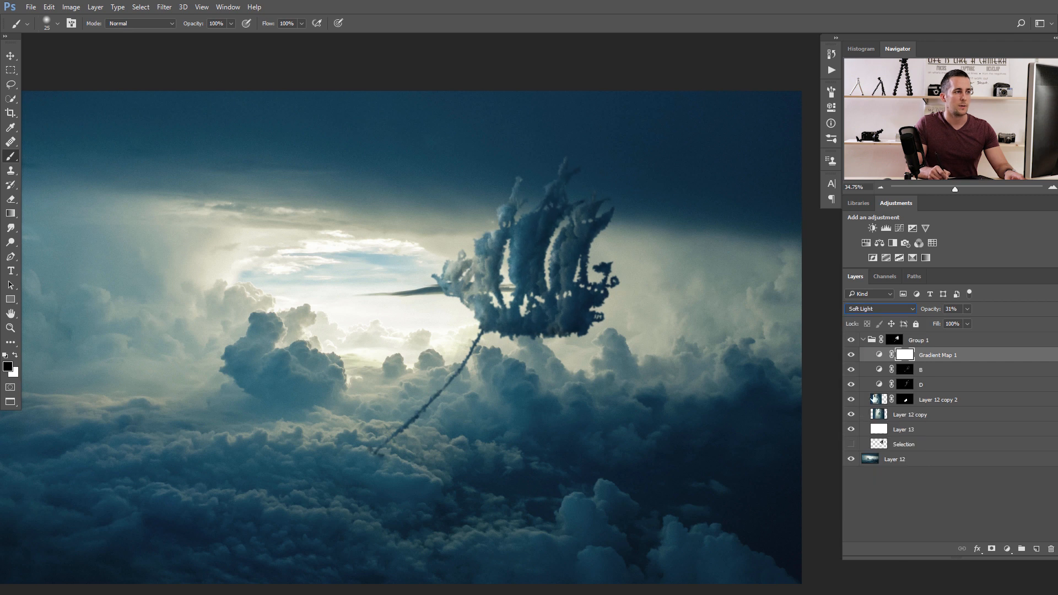
Step: Lower Gradient Map 1 to 11% opacity, then place a copy of it below the Selection layer, directly above Layer 12
drag(928, 310, 923, 314)
key(ctrl+minus)
drag(883, 358, 878, 452)
click(880, 460)
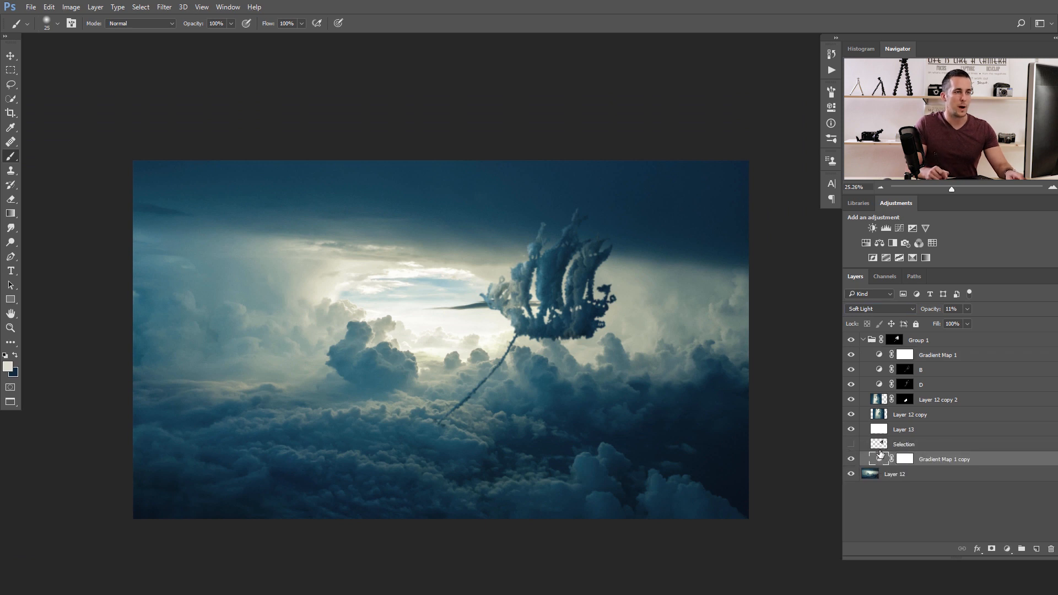
Step: Switch Gradient Map 1 copy to the Normal blend mode, try it at 55% opacity and undo that opacity change
click(876, 309)
click(865, 309)
mouse_move(929, 313)
mouse_down()
mouse_move(1005, 312)
mouse_move(968, 324)
mouse_move(927, 313)
mouse_up()
click(852, 460)
click(852, 460)
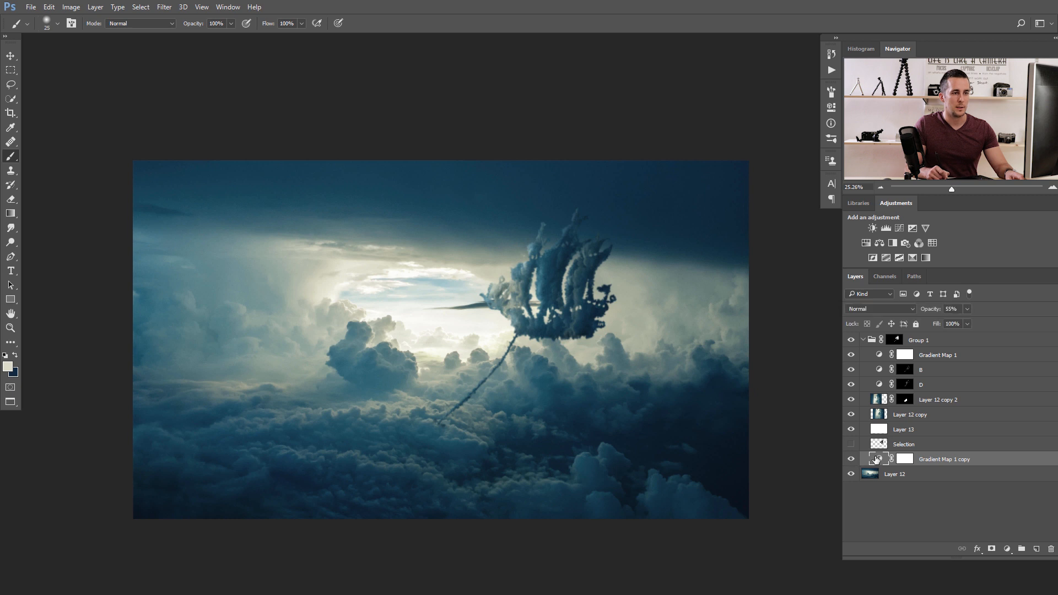
key(ctrl+z)
Step: Compare the image with and without Gradient Map 1 copy, and with and without Group 1
click(852, 460)
click(852, 460)
click(851, 340)
click(851, 340)
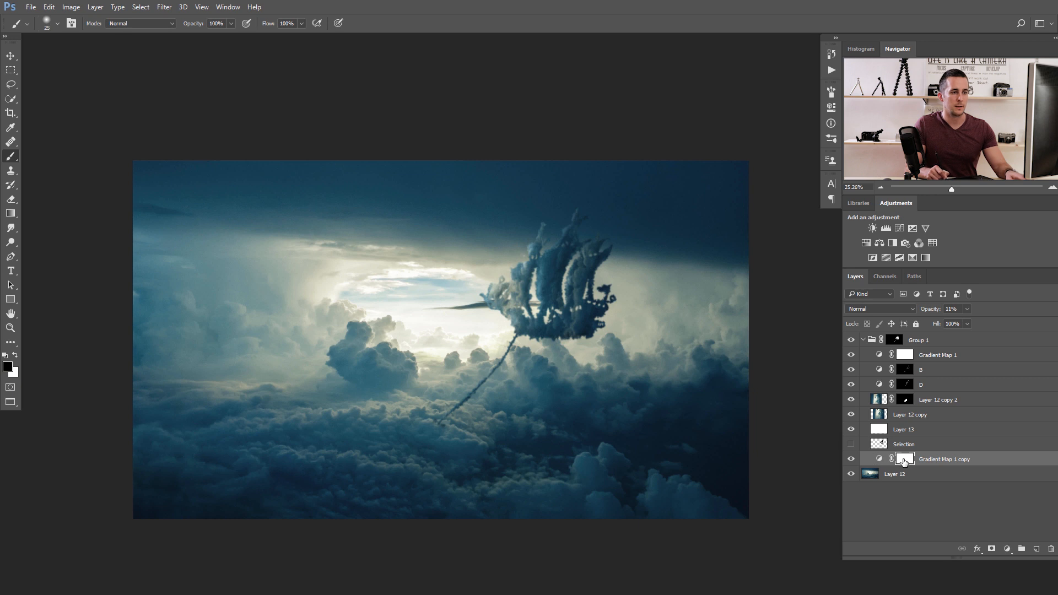
key(Delete)
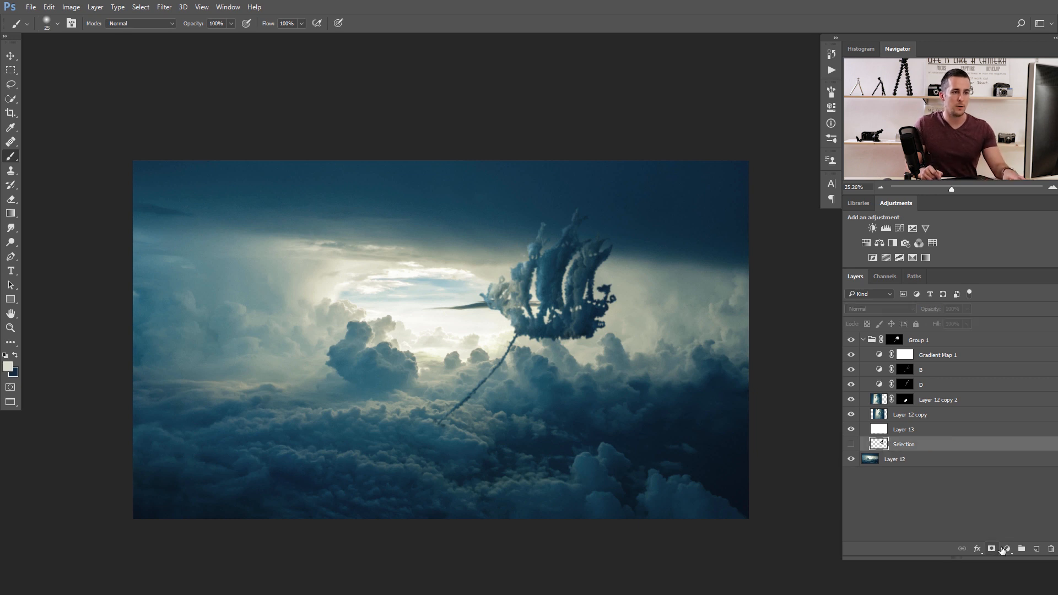
click(881, 462)
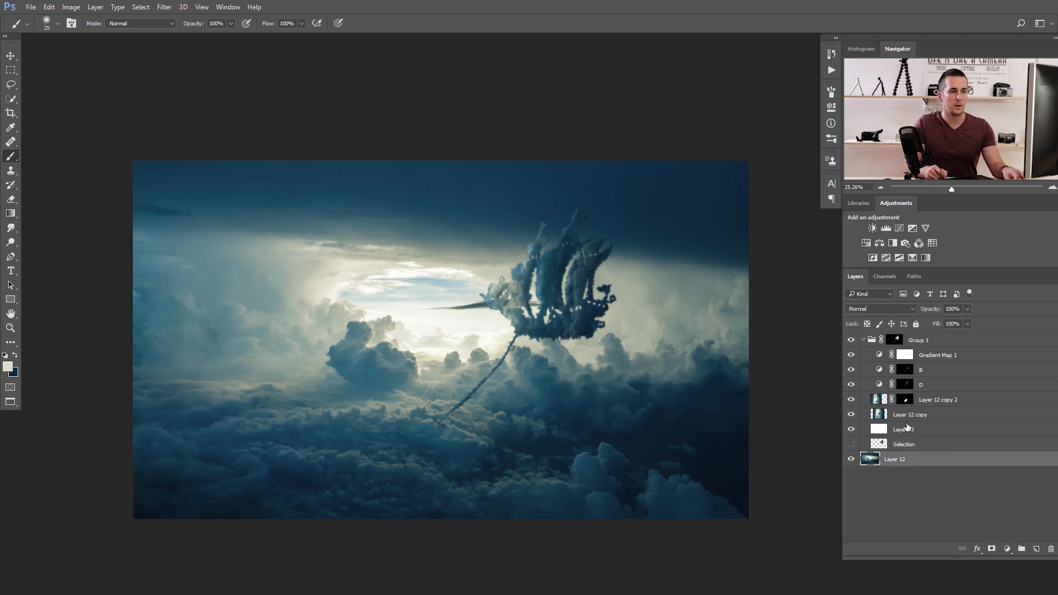
key(ctrl+z)
Step: Move Gradient Map 1 copy out of Group 1 to sit directly above Layer 12, and set its opacity to 40%
drag(868, 458, 869, 468)
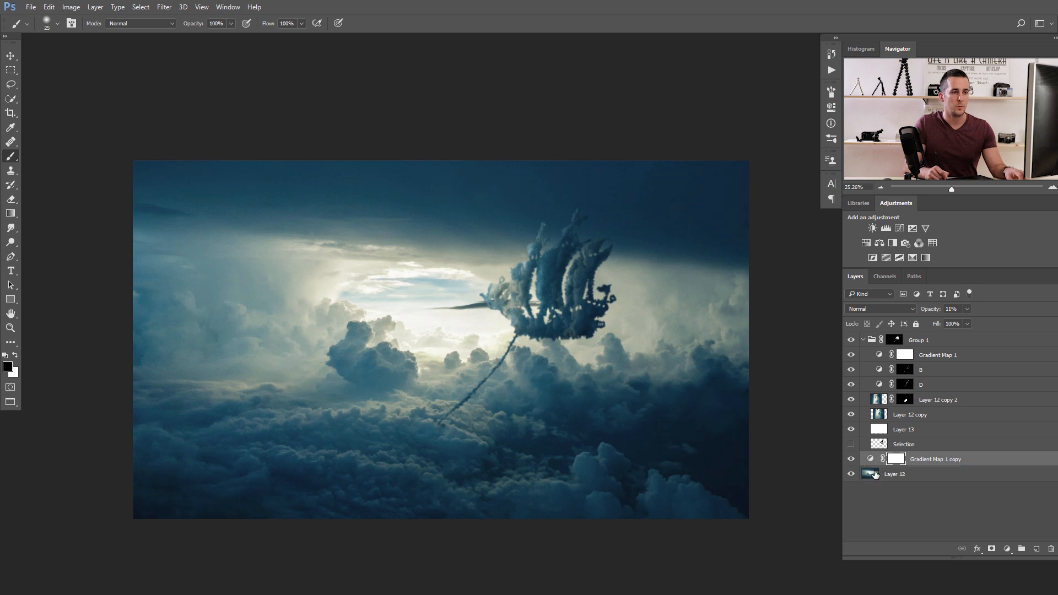
drag(929, 317, 936, 317)
click(864, 341)
click(946, 309)
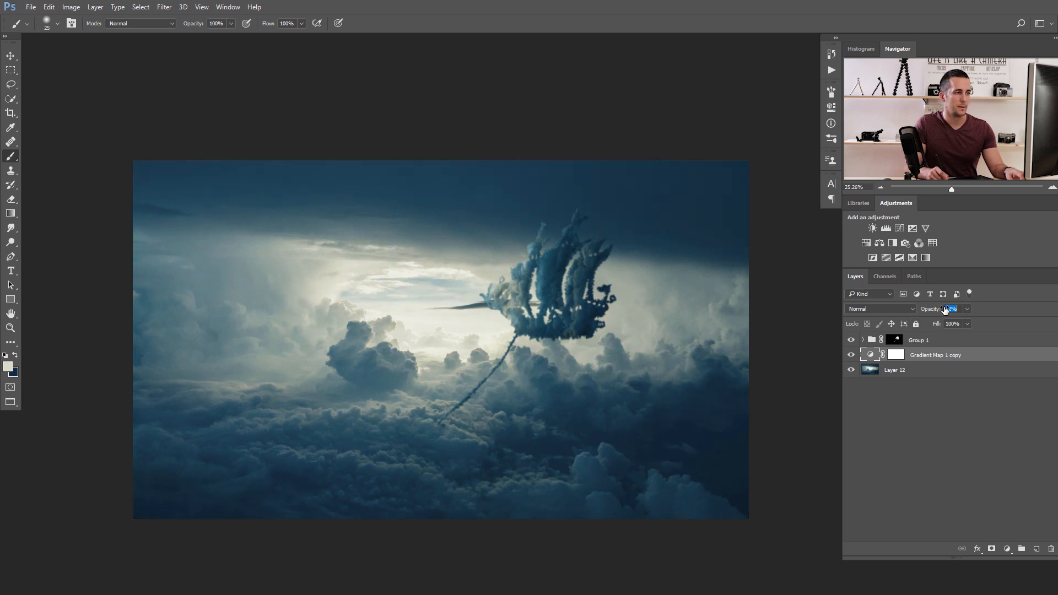
mouse_move(941, 309)
mouse_down()
mouse_move(973, 311)
mouse_move(946, 312)
mouse_up()
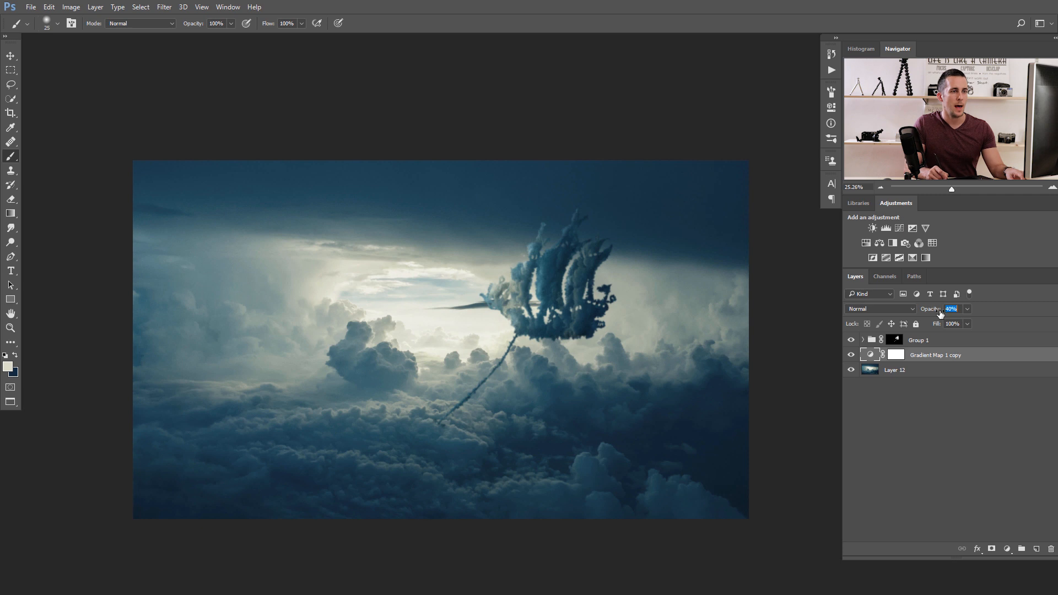
Step: Stamp all visible layers into a new merged layer above Group 1 and collapse the group
click(863, 340)
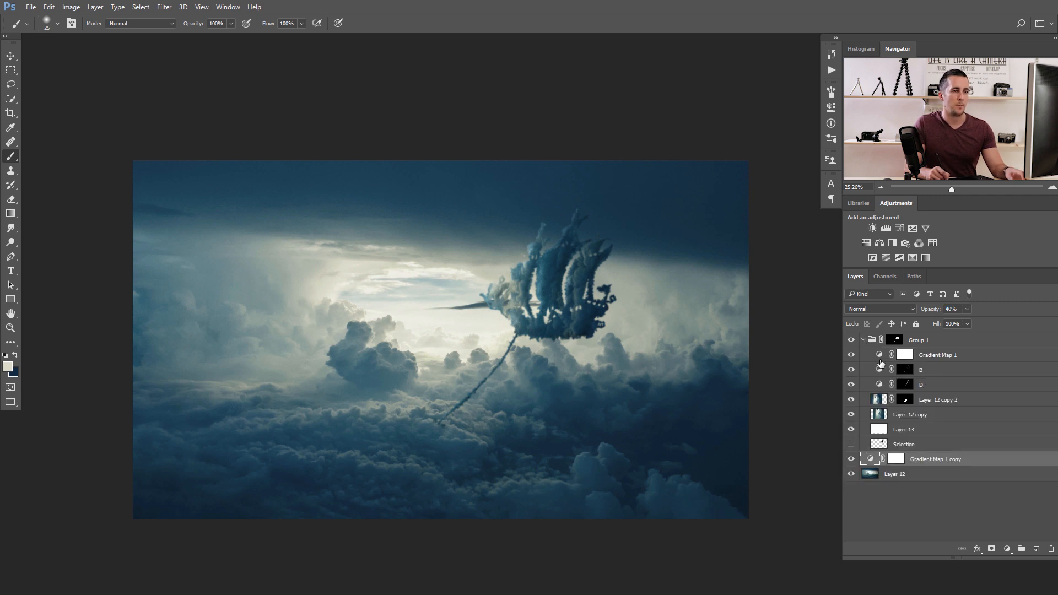
click(871, 343)
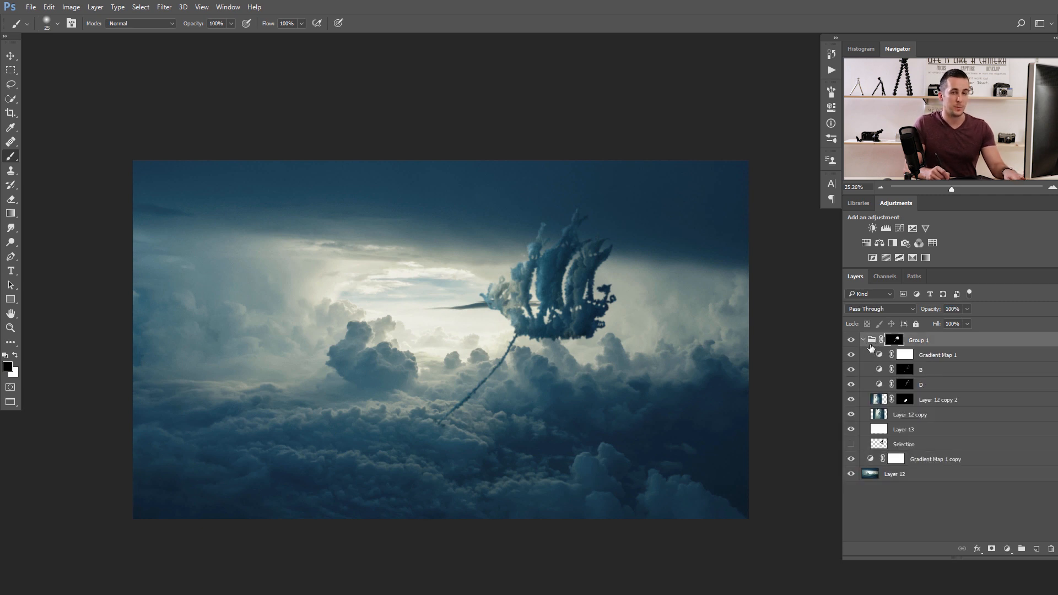
key(ctrl+shift+alt+e)
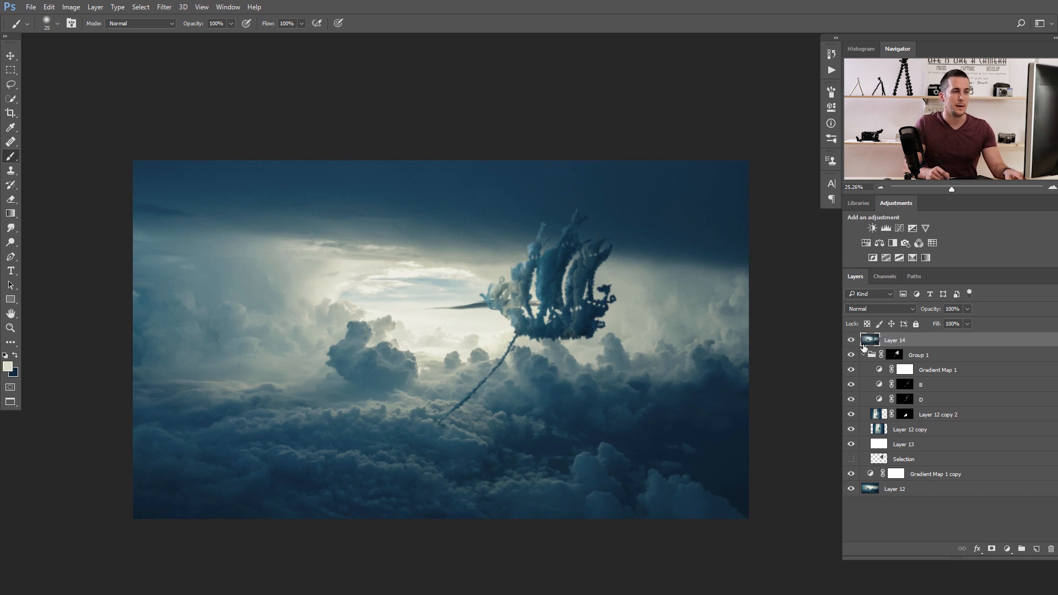
click(865, 354)
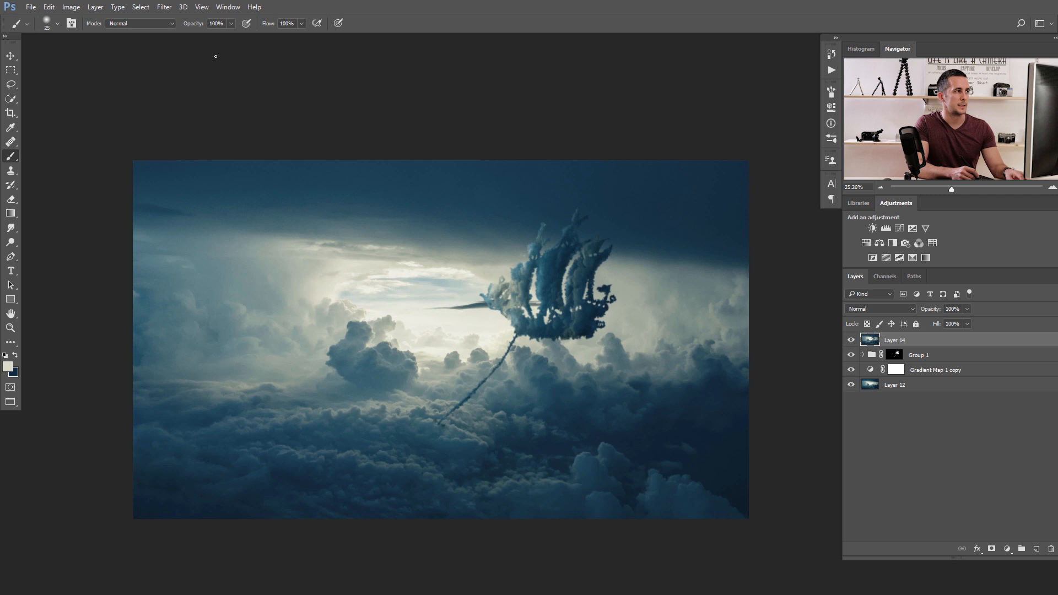
Step: Start the Camera Raw Filter on the merged layer with Exposure +0.40, Contrast +12, Highlights +67, Whites +28, Blacks -9 and Clarity +41
click(164, 8)
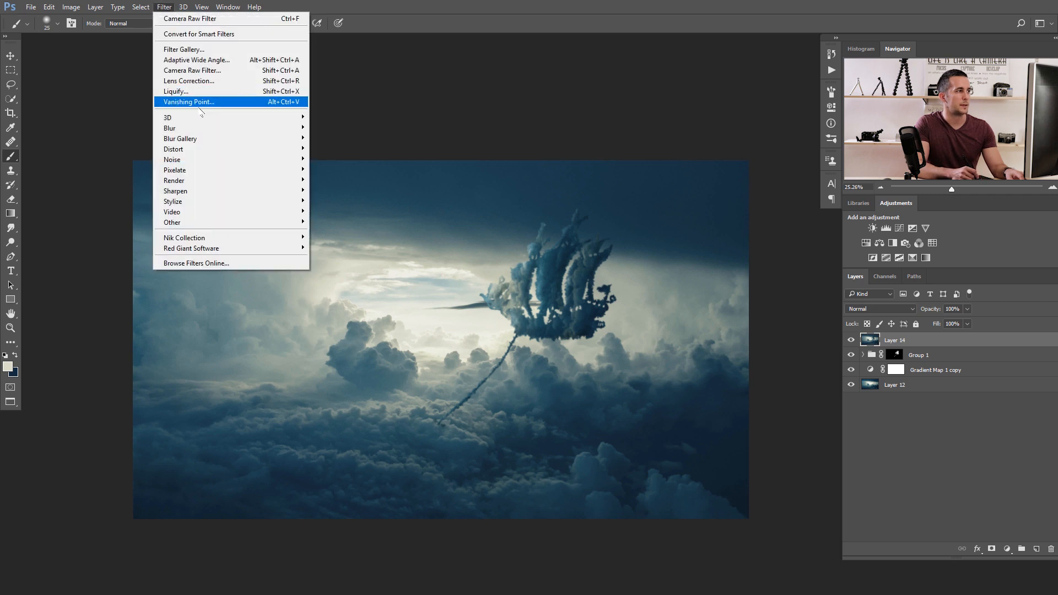
click(205, 71)
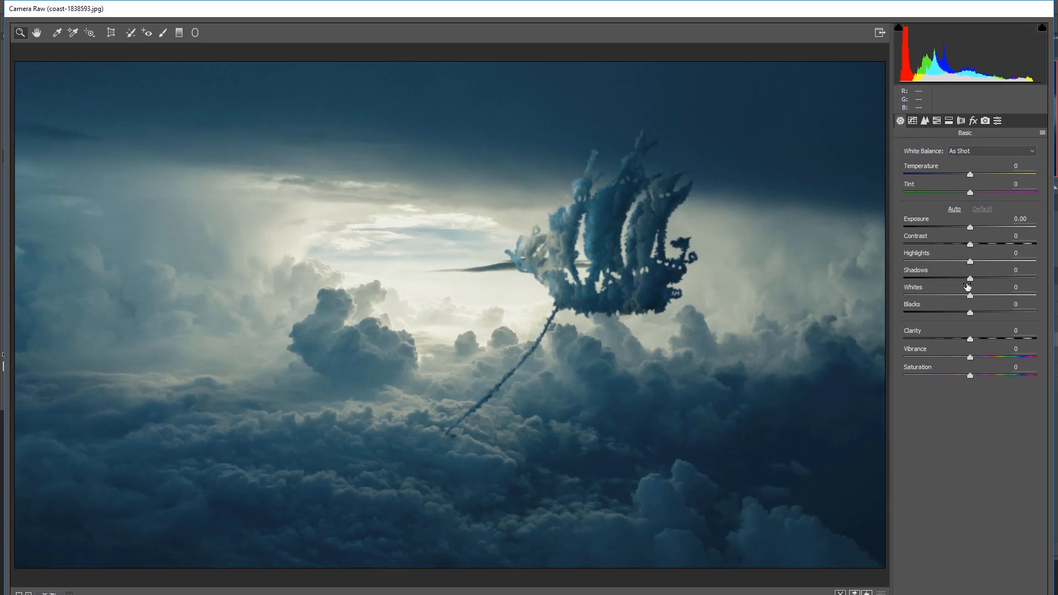
drag(971, 339, 997, 340)
drag(971, 244, 1002, 267)
drag(970, 312, 1037, 277)
drag(970, 228, 974, 227)
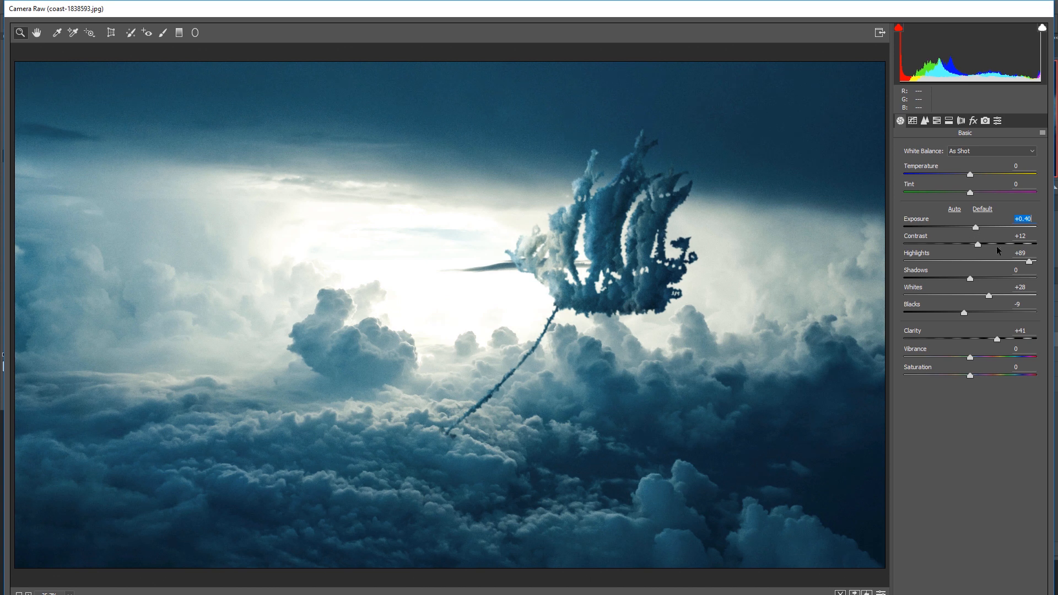
drag(1029, 261, 1020, 261)
Step: Adjust Dehaze in the Camera Raw effects and add a subtle dark vignette around the image edges
click(973, 121)
drag(971, 168, 1006, 167)
drag(935, 178, 972, 183)
drag(971, 301, 963, 303)
drag(970, 357, 984, 358)
Step: Split-tone the image with shadows at hue 206 and saturation 16 and a faint warm yellow tint in the highlights, checking the preview
click(949, 121)
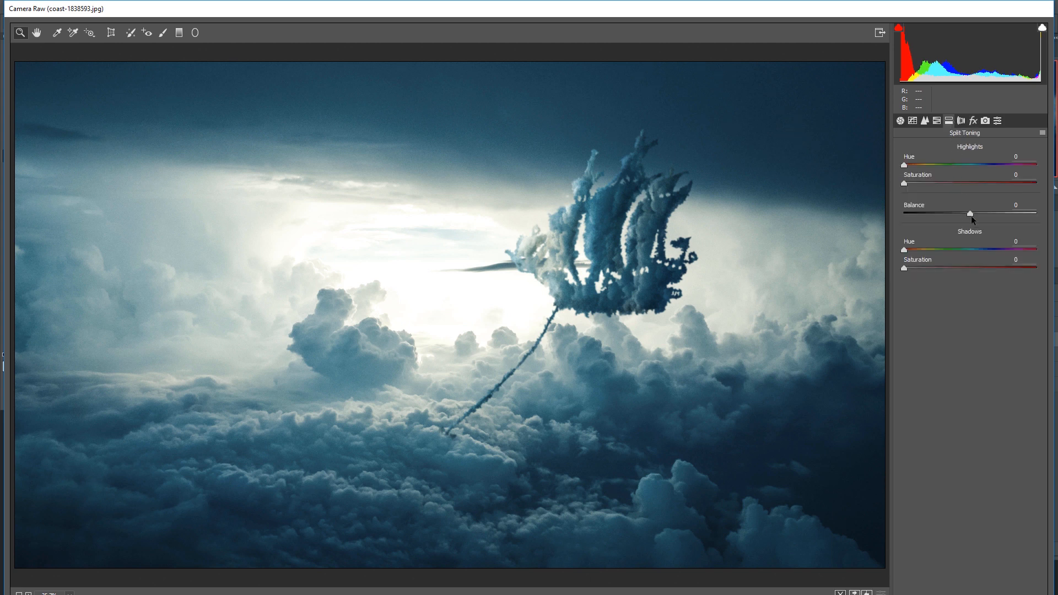
click(986, 249)
mouse_move(904, 270)
mouse_down()
mouse_move(949, 271)
mouse_move(924, 274)
mouse_up()
drag(986, 251, 922, 269)
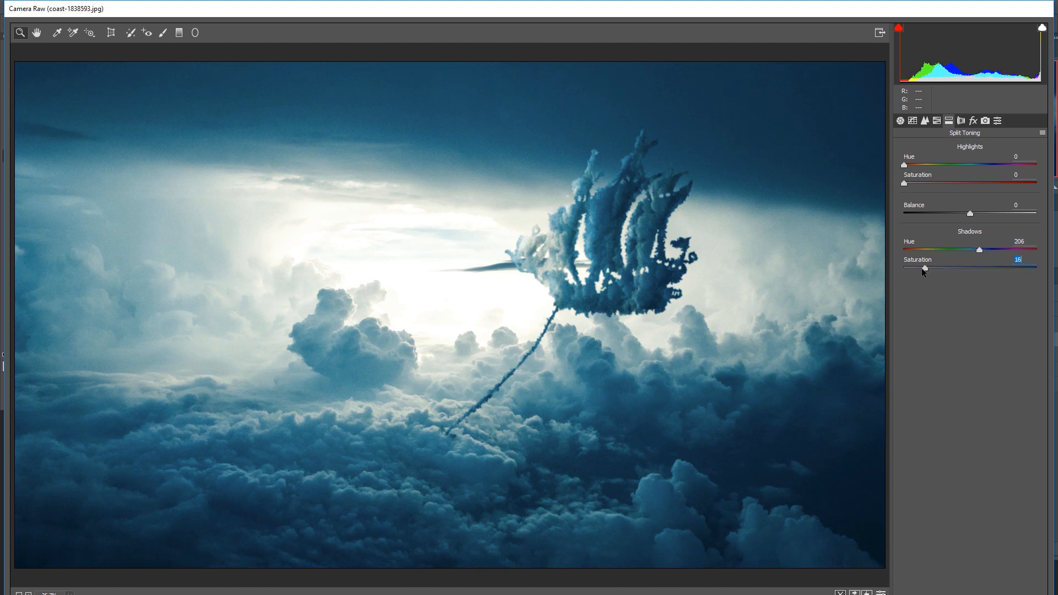
drag(918, 163, 921, 188)
key(p)
key(p)
Step: Sharpen the image with an Amount of 58 and a Radius of 0.8
click(924, 120)
drag(930, 185, 955, 169)
click(917, 185)
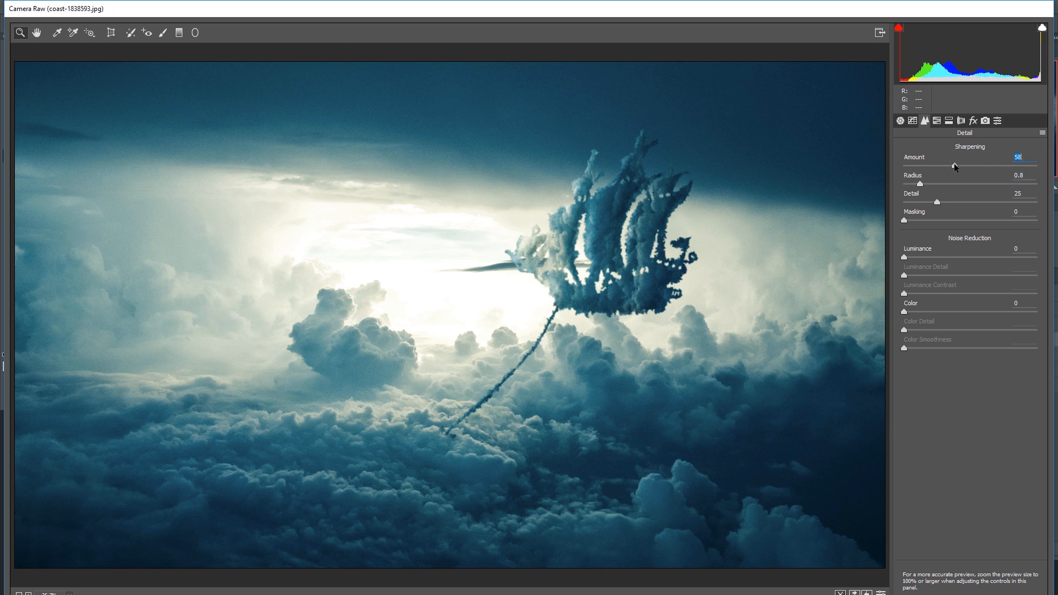
click(939, 121)
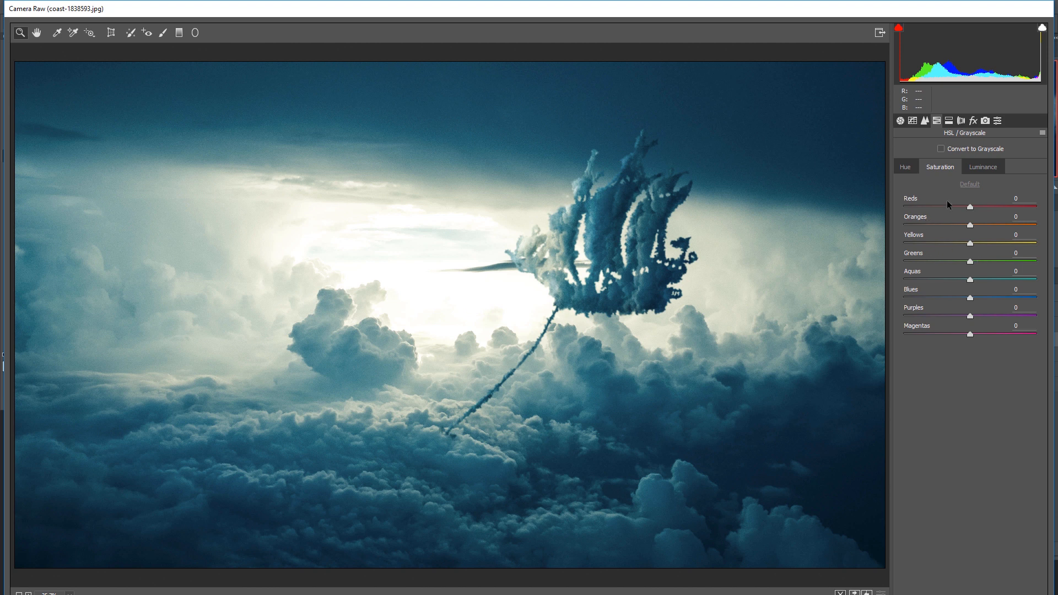
click(901, 120)
drag(970, 174, 965, 176)
key(ctrl+z)
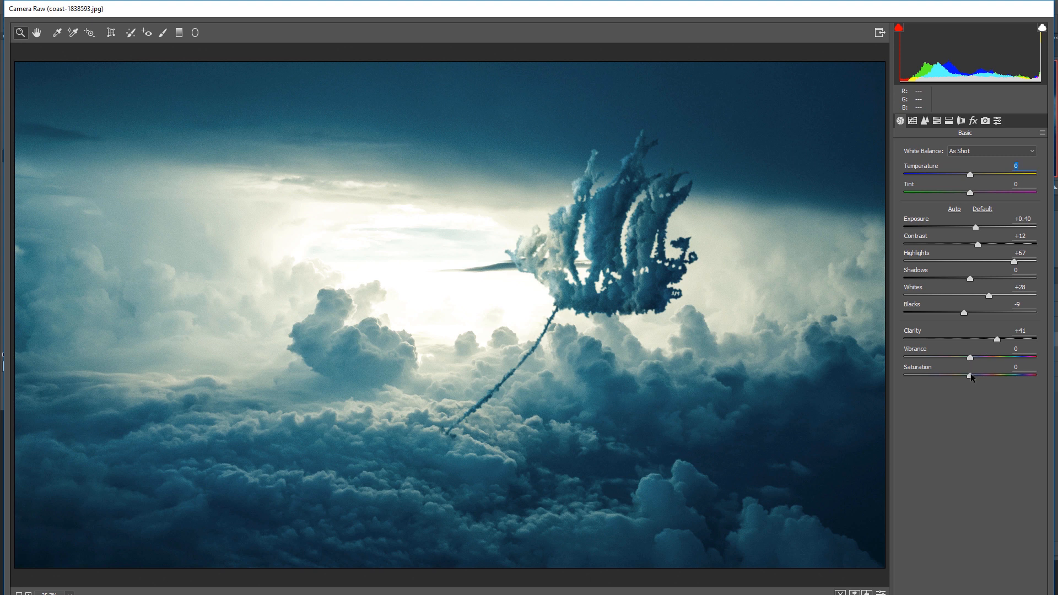
Step: Reduce the overall Saturation slightly, fine-tune Blacks and apply the Camera Raw adjustments
mouse_move(971, 373)
mouse_down()
mouse_move(975, 358)
mouse_move(964, 375)
mouse_up()
drag(953, 314, 958, 316)
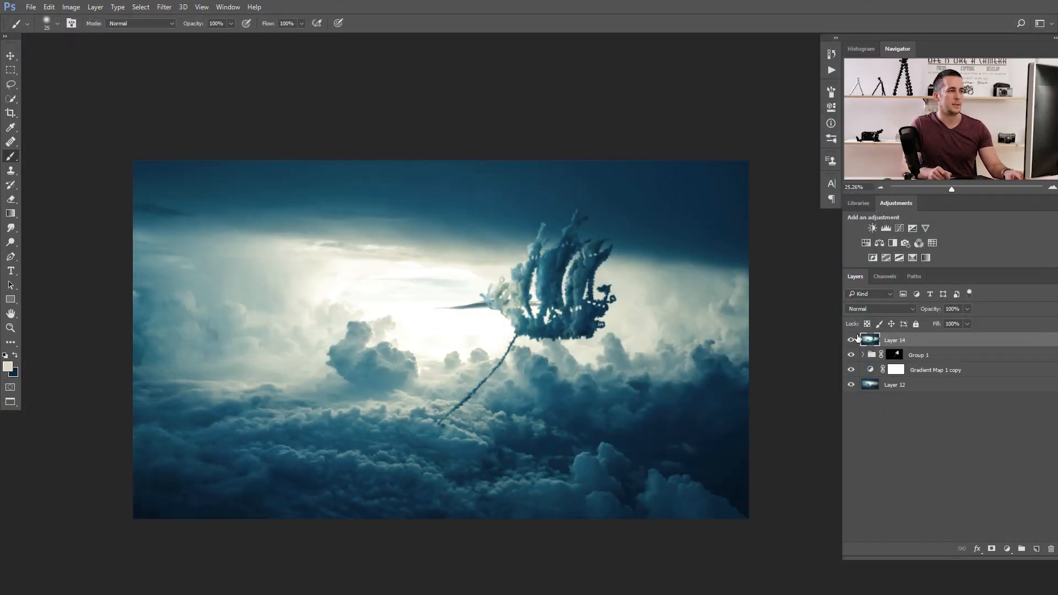
Step: Compare the composite with and without the Camera Raw grading on Layer 14
click(855, 340)
click(854, 341)
click(854, 342)
click(854, 341)
scroll(565, 269, down, 2)
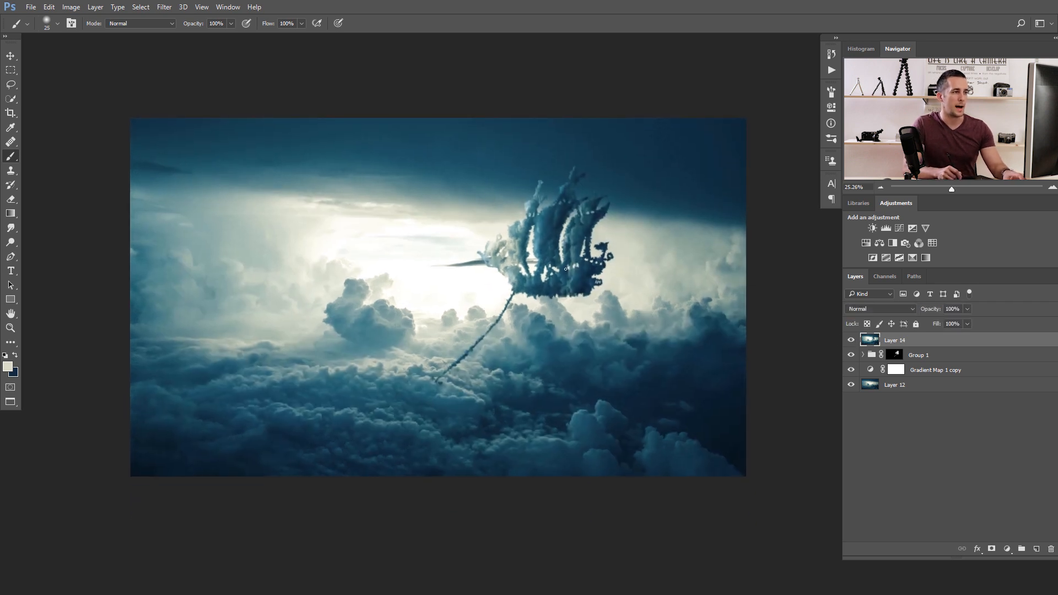